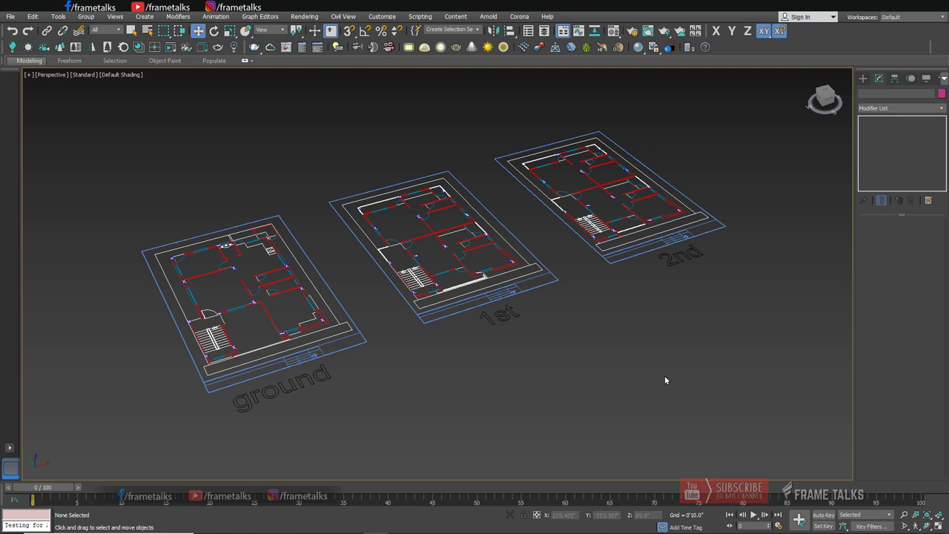
Orbit the view to look down on the labelled ground, 1st and 2nd floor plans.
{"action": "middle_click_drag", "start_coordinate": [659, 381], "coordinate": [292, 414], "text": "alt"}
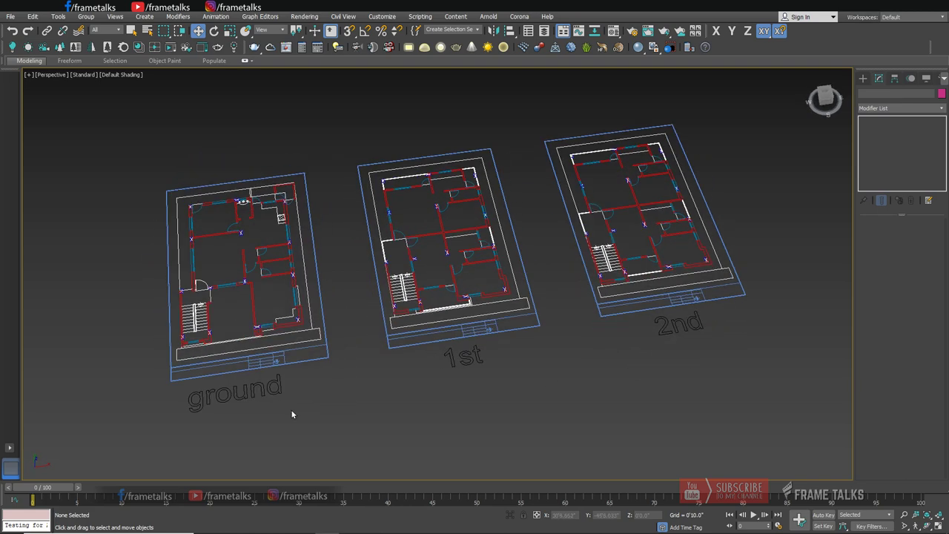
{"action": "left_click", "coordinate": [234, 393]}
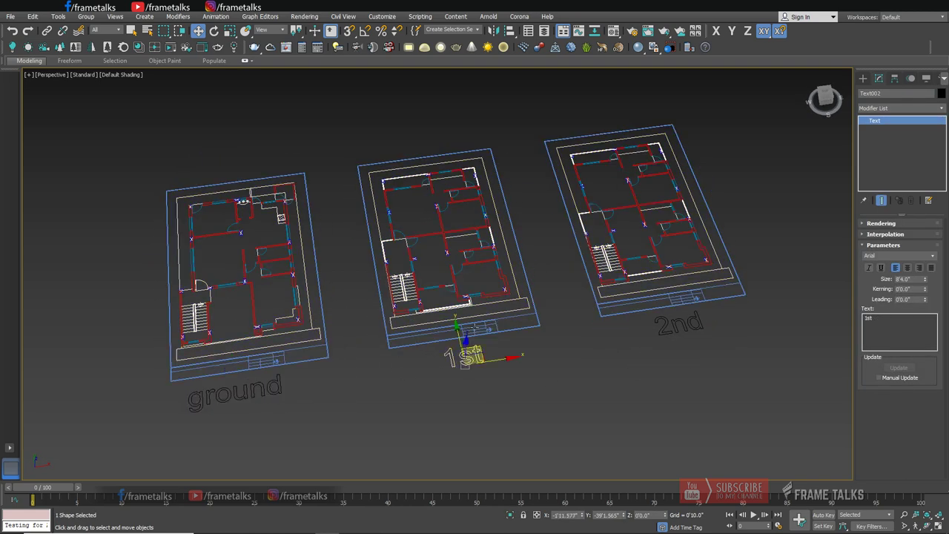
{"action": "mouse_move", "coordinate": [667, 329]}
{"action": "middle_mouse_down", "text": "alt"}
{"action": "mouse_move", "coordinate": [613, 374]}
{"action": "mouse_move", "coordinate": [616, 345]}
{"action": "middle_mouse_up", "text": "alt"}
{"action": "left_click", "coordinate": [600, 387]}
{"action": "middle_click_drag", "start_coordinate": [600, 387], "coordinate": [288, 316], "text": "alt"}
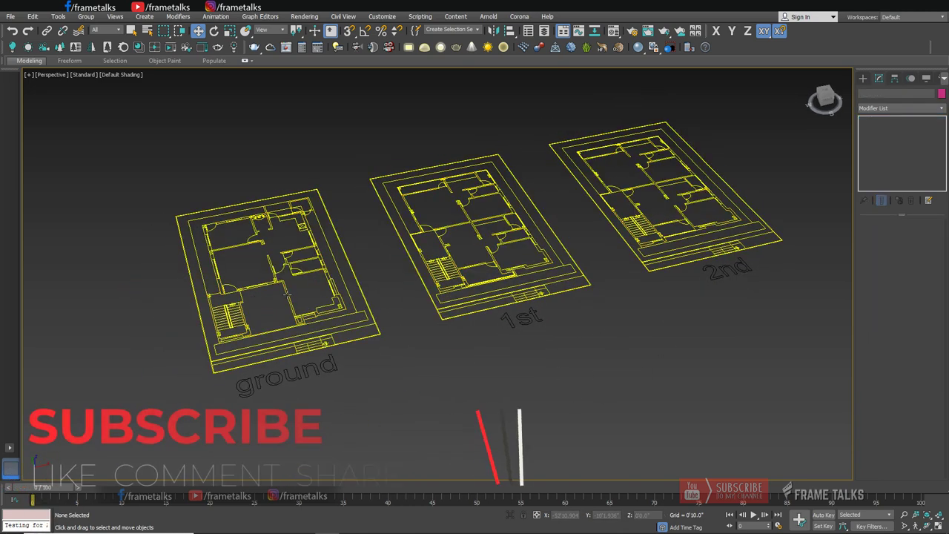
Select the ground floor's extruded wall outline Line001 and switch it to Vertex editing.
{"action": "left_click", "coordinate": [286, 294]}
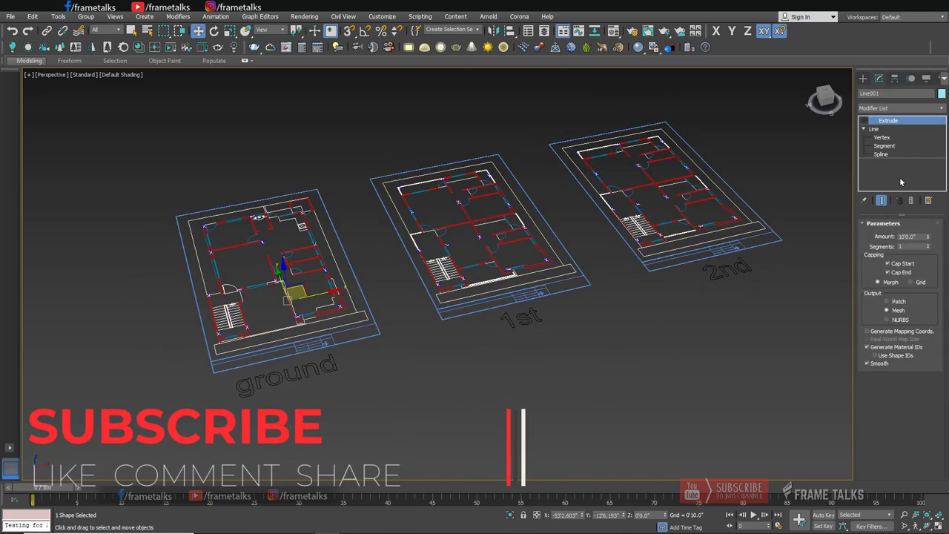
{"action": "left_click", "coordinate": [490, 367]}
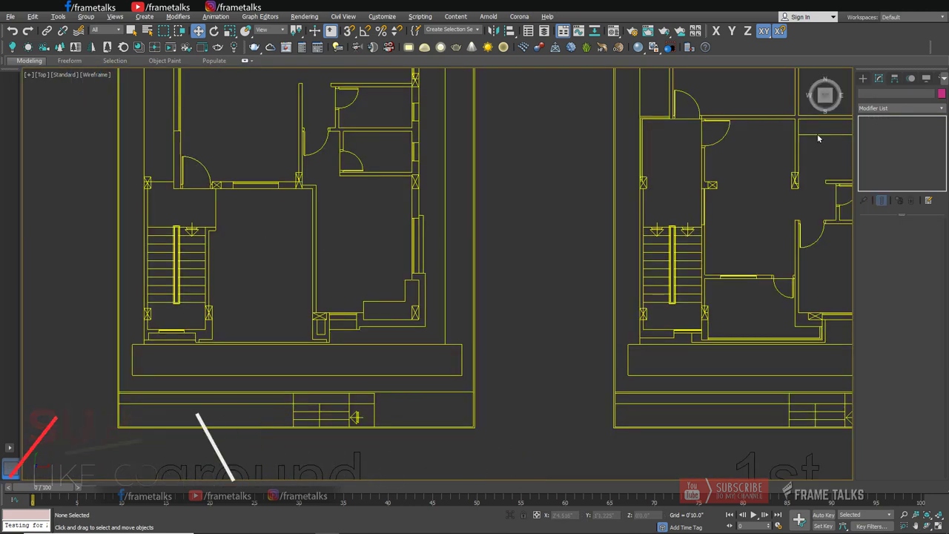
{"action": "left_click", "coordinate": [314, 286]}
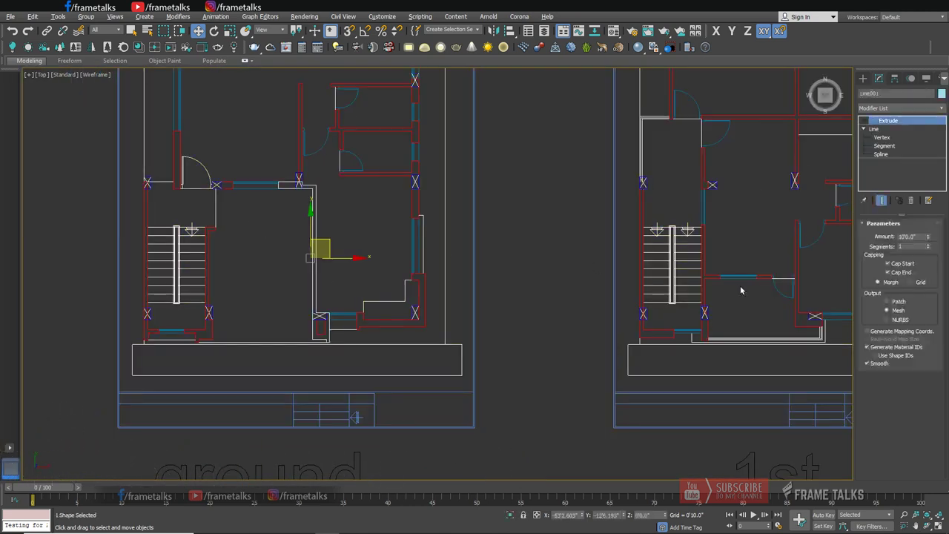
{"action": "left_click", "coordinate": [883, 138]}
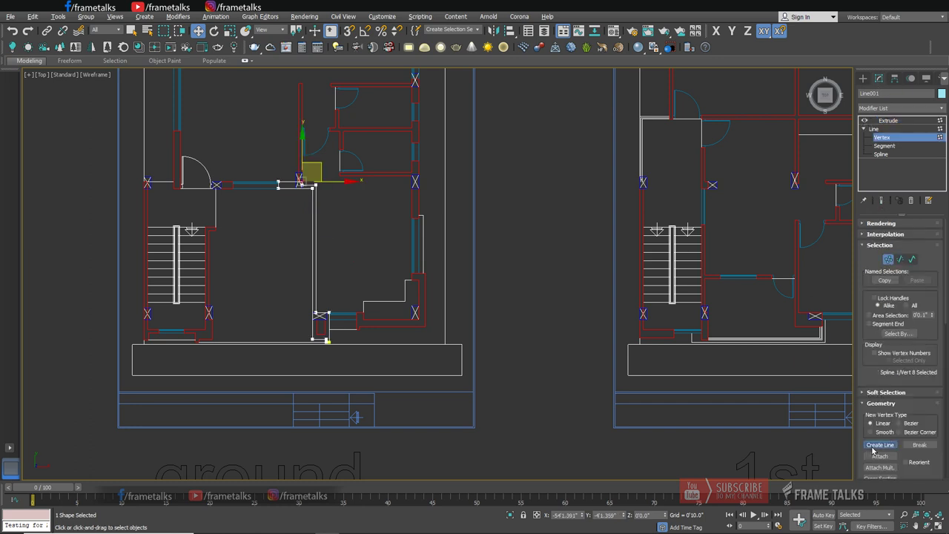
Trace a three-point wall line along the ground floor's inner corner wall into Line001.
{"action": "scroll", "coordinate": [386, 250], "scroll_direction": "up", "scroll_amount": 1}
{"action": "scroll", "coordinate": [390, 329], "scroll_direction": "up", "scroll_amount": 2}
{"action": "scroll", "coordinate": [344, 335], "scroll_direction": "up", "scroll_amount": 2}
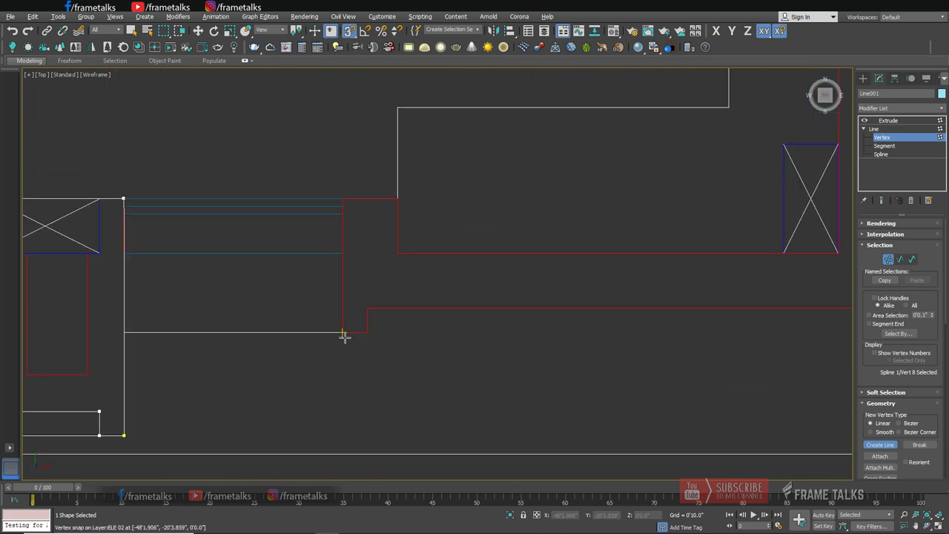
{"action": "left_click", "coordinate": [369, 307]}
{"action": "scroll", "coordinate": [487, 299], "scroll_direction": "down", "scroll_amount": 2}
{"action": "scroll", "coordinate": [435, 244], "scroll_direction": "down", "scroll_amount": 4}
{"action": "scroll", "coordinate": [483, 239], "scroll_direction": "up", "scroll_amount": 3}
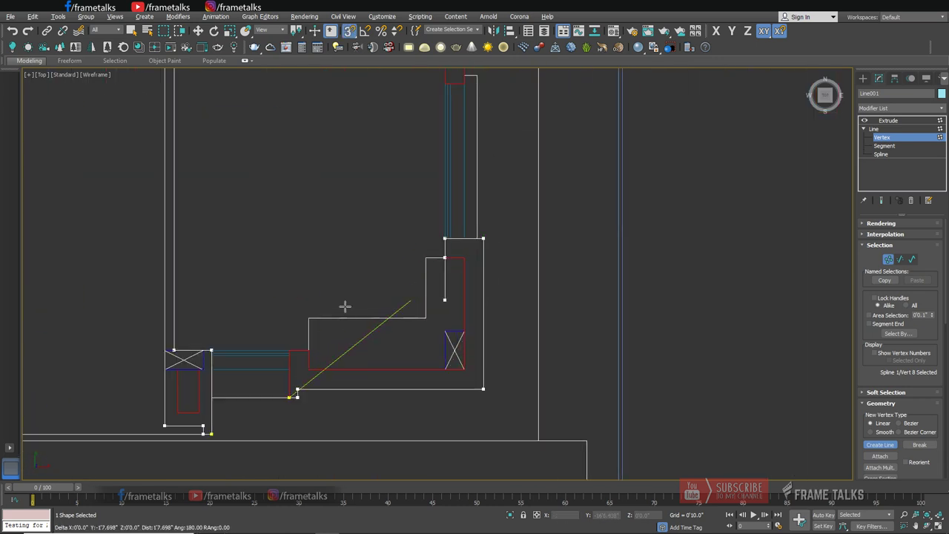
{"action": "left_click", "coordinate": [308, 349]}
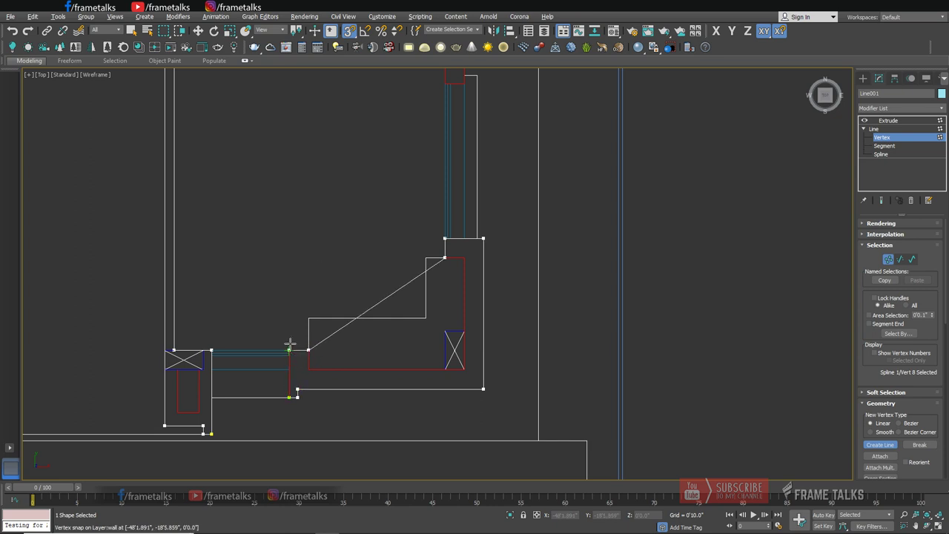
{"action": "left_click", "coordinate": [289, 349]}
{"action": "right_click", "coordinate": [417, 309]}
Start another wall line at the next lower-right wall corner.
{"action": "left_click", "coordinate": [438, 321]}
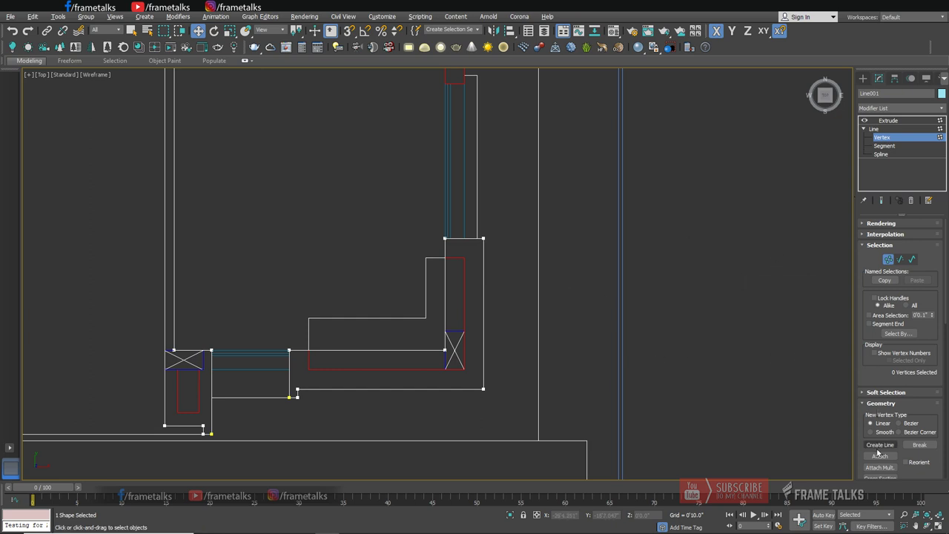
{"action": "scroll", "coordinate": [327, 328], "scroll_direction": "down", "scroll_amount": 3}
{"action": "scroll", "coordinate": [444, 275], "scroll_direction": "up", "scroll_amount": 1}
{"action": "scroll", "coordinate": [445, 275], "scroll_direction": "up", "scroll_amount": 4}
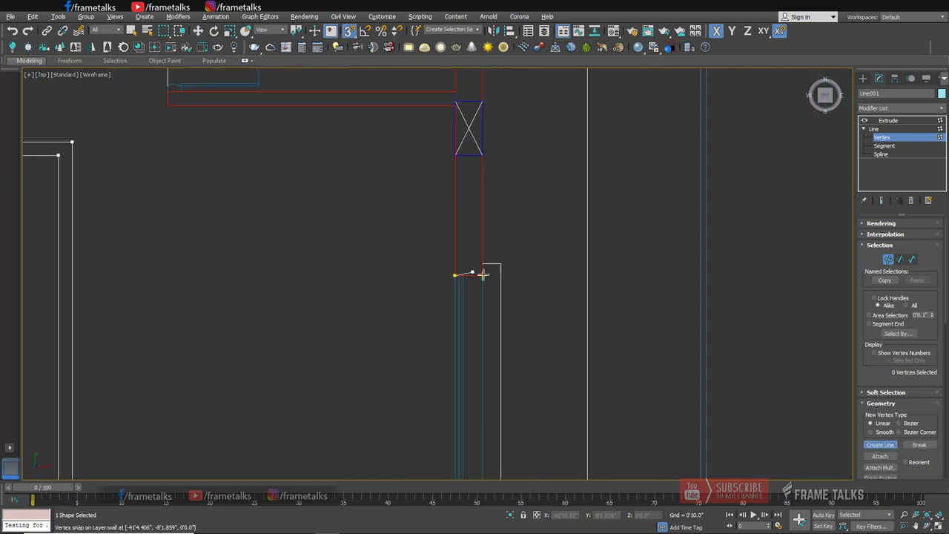
{"action": "scroll", "coordinate": [439, 285], "scroll_direction": "down", "scroll_amount": 2}
{"action": "scroll", "coordinate": [448, 237], "scroll_direction": "down", "scroll_amount": 2}
Snap the next outline vertex to the wall corner in the Top view.
{"action": "scroll", "coordinate": [430, 252], "scroll_direction": "up", "scroll_amount": 4}
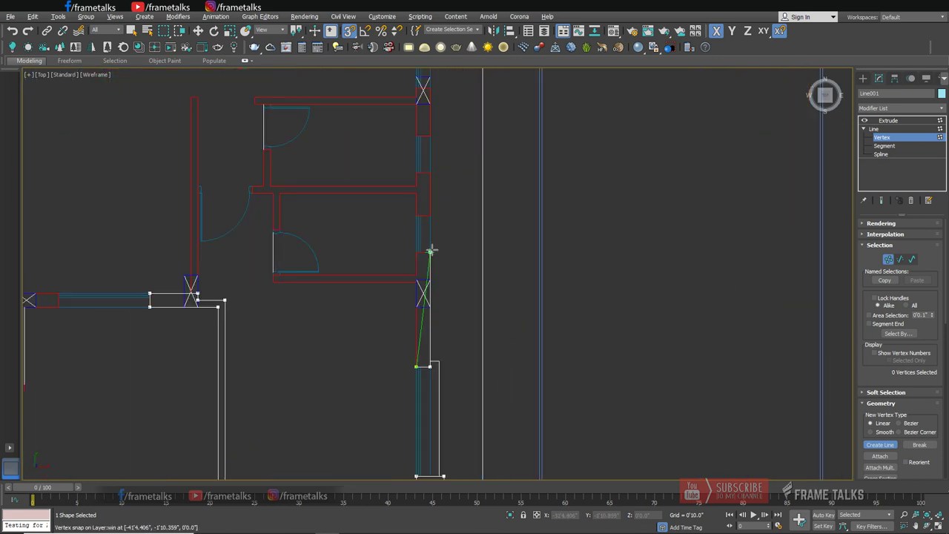
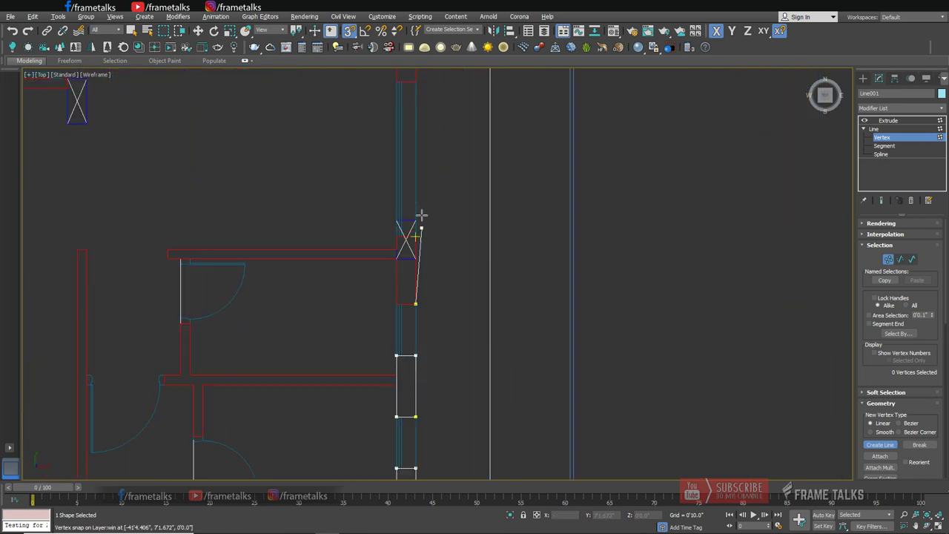
Snap the next outline vertex to the wall corner in the Top view.
{"action": "scroll", "coordinate": [393, 301], "scroll_direction": "down", "scroll_amount": 2}
{"action": "scroll", "coordinate": [404, 302], "scroll_direction": "up", "scroll_amount": 2}
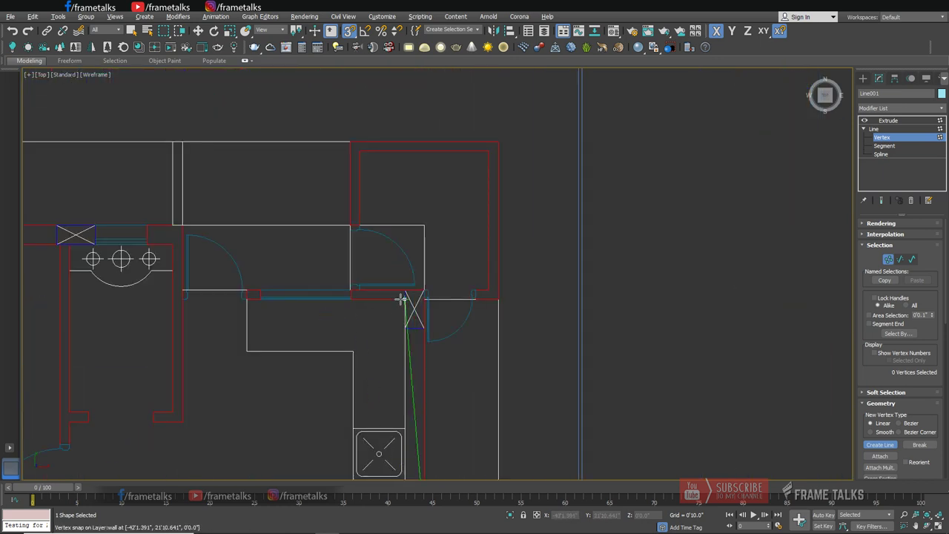
{"action": "left_click", "coordinate": [351, 291]}
{"action": "scroll", "coordinate": [385, 333], "scroll_direction": "down", "scroll_amount": 2}
{"action": "scroll", "coordinate": [426, 326], "scroll_direction": "up", "scroll_amount": 3}
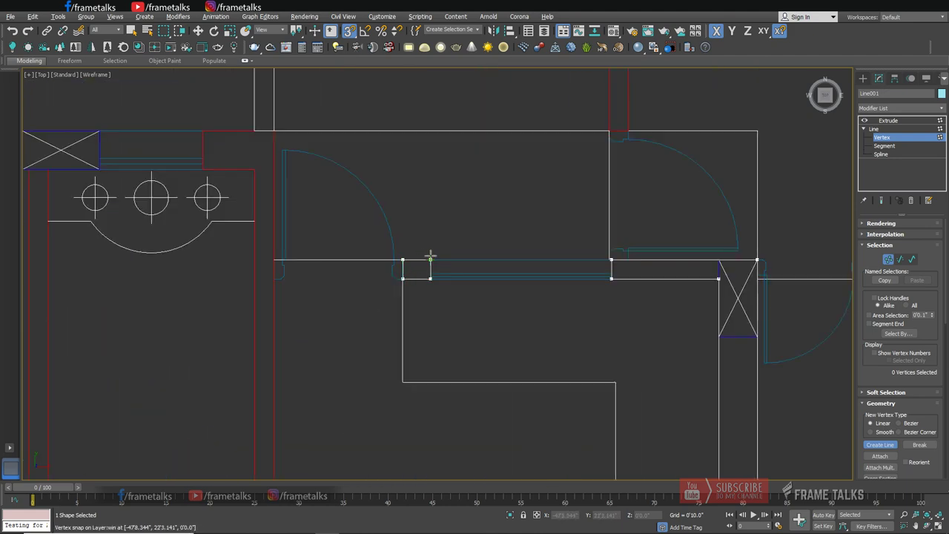
{"action": "scroll", "coordinate": [430, 256], "scroll_direction": "down", "scroll_amount": 4}
{"action": "scroll", "coordinate": [362, 240], "scroll_direction": "up", "scroll_amount": 5}
{"action": "scroll", "coordinate": [442, 239], "scroll_direction": "down", "scroll_amount": 2}
{"action": "scroll", "coordinate": [482, 229], "scroll_direction": "down", "scroll_amount": 2}
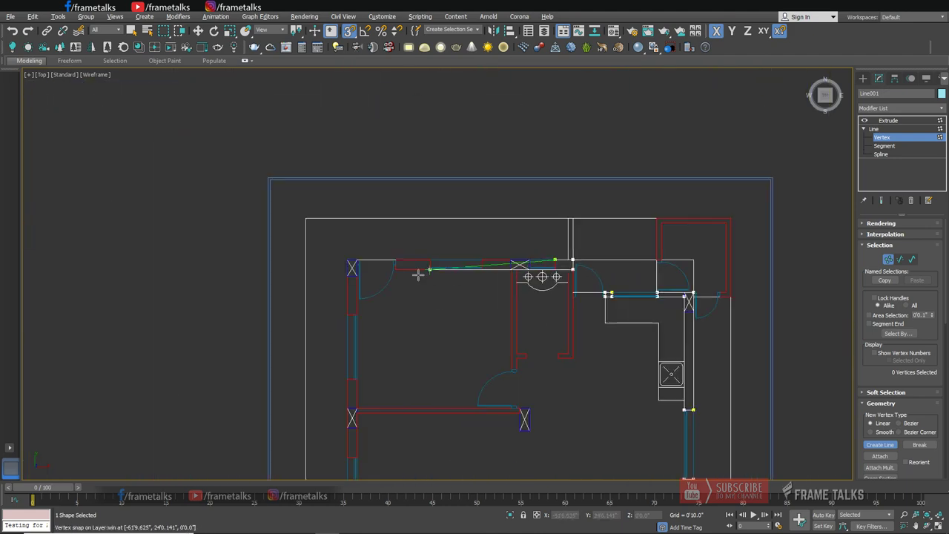
Pan and zoom across the wider floor plan to reach the next wall corners.
{"action": "scroll", "coordinate": [420, 272], "scroll_direction": "up", "scroll_amount": 3}
{"action": "scroll", "coordinate": [349, 247], "scroll_direction": "down", "scroll_amount": 3}
{"action": "middle_click_drag", "start_coordinate": [349, 247], "coordinate": [393, 218]}
{"action": "scroll", "coordinate": [434, 207], "scroll_direction": "down", "scroll_amount": 2}
{"action": "scroll", "coordinate": [487, 180], "scroll_direction": "up", "scroll_amount": 4}
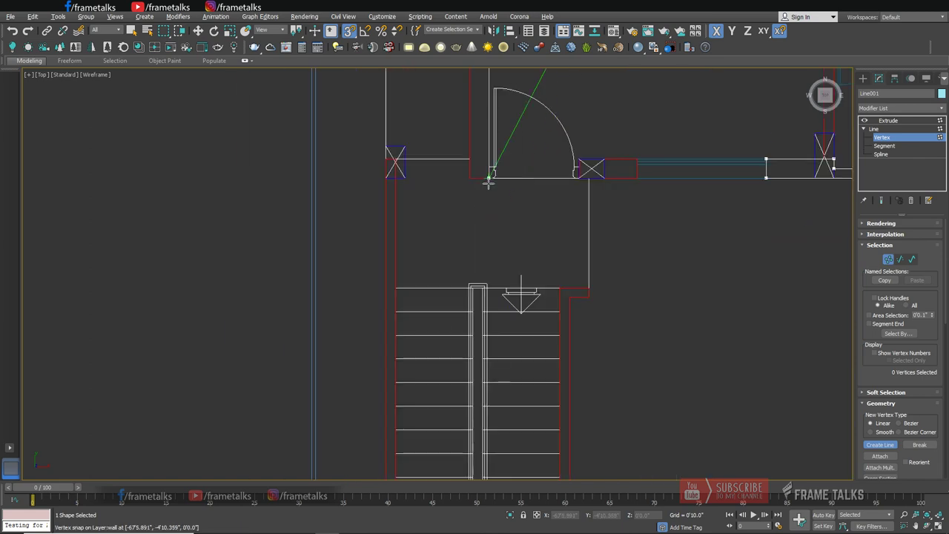
{"action": "scroll", "coordinate": [494, 322], "scroll_direction": "down", "scroll_amount": 4}
{"action": "scroll", "coordinate": [515, 349], "scroll_direction": "up", "scroll_amount": 2}
{"action": "scroll", "coordinate": [493, 306], "scroll_direction": "up", "scroll_amount": 3}
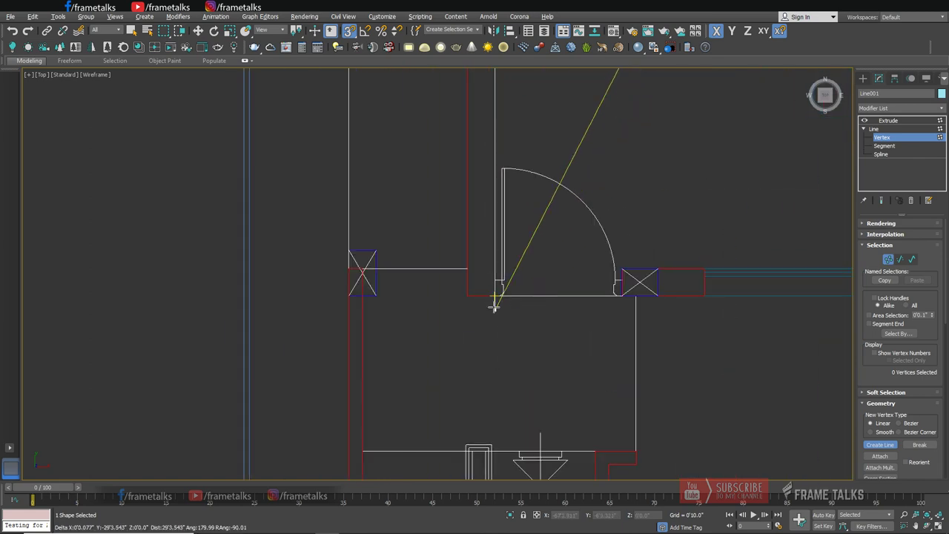
{"action": "scroll", "coordinate": [356, 319], "scroll_direction": "down", "scroll_amount": 2}
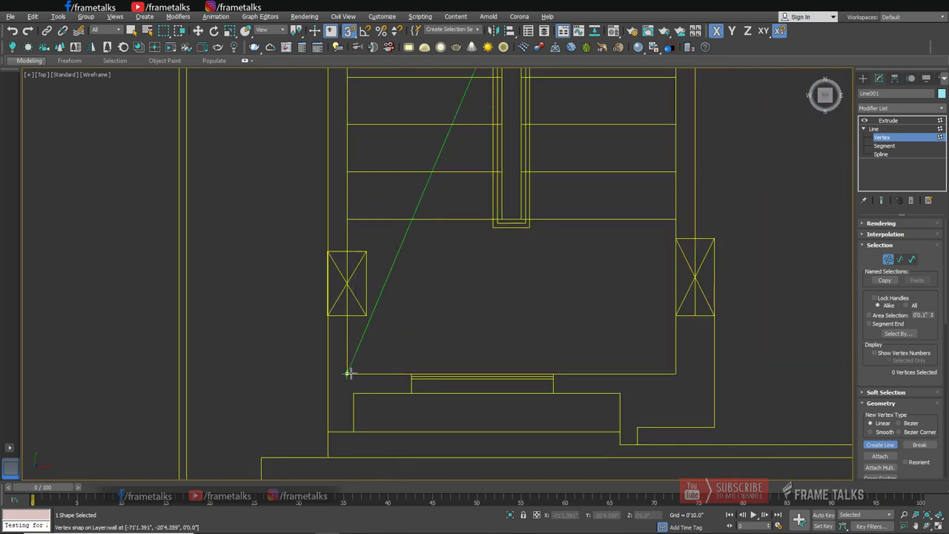
{"action": "scroll", "coordinate": [350, 395], "scroll_direction": "down", "scroll_amount": 2}
{"action": "scroll", "coordinate": [322, 354], "scroll_direction": "up", "scroll_amount": 2}
{"action": "scroll", "coordinate": [444, 360], "scroll_direction": "up", "scroll_amount": 2}
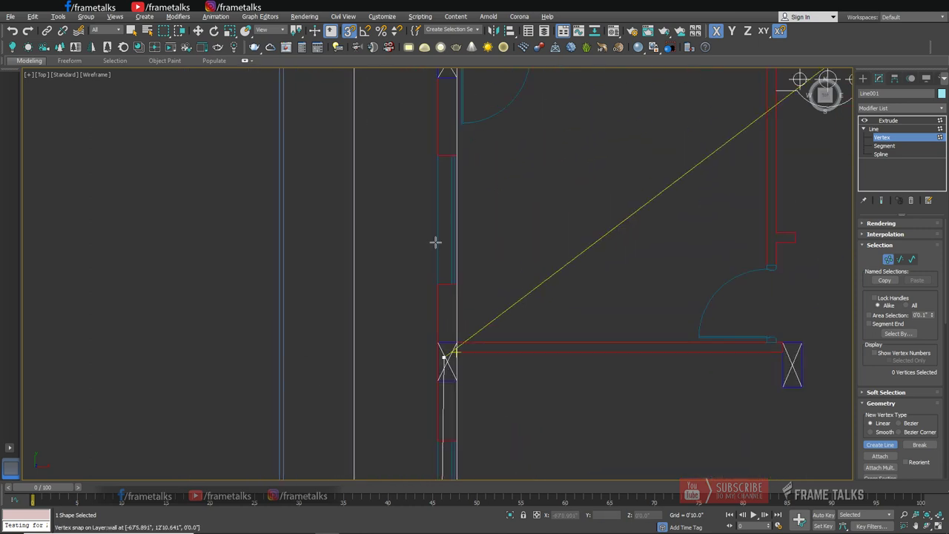
{"action": "scroll", "coordinate": [561, 251], "scroll_direction": "down", "scroll_amount": 3}
{"action": "scroll", "coordinate": [562, 250], "scroll_direction": "down", "scroll_amount": 3}
{"action": "scroll", "coordinate": [277, 267], "scroll_direction": "up", "scroll_amount": 3}
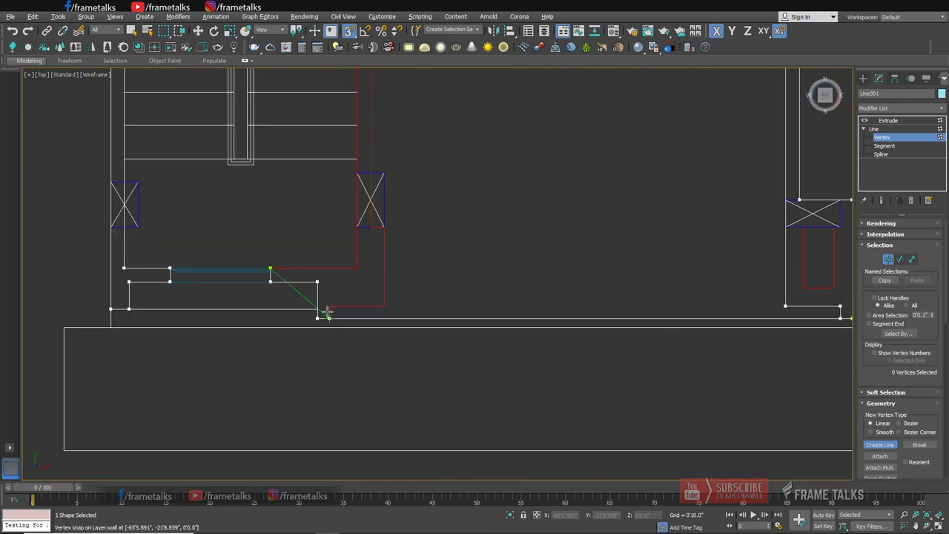
{"action": "scroll", "coordinate": [327, 312], "scroll_direction": "up", "scroll_amount": 3}
{"action": "scroll", "coordinate": [455, 259], "scroll_direction": "down", "scroll_amount": 3}
{"action": "scroll", "coordinate": [482, 254], "scroll_direction": "down", "scroll_amount": 2}
{"action": "scroll", "coordinate": [478, 237], "scroll_direction": "up", "scroll_amount": 2}
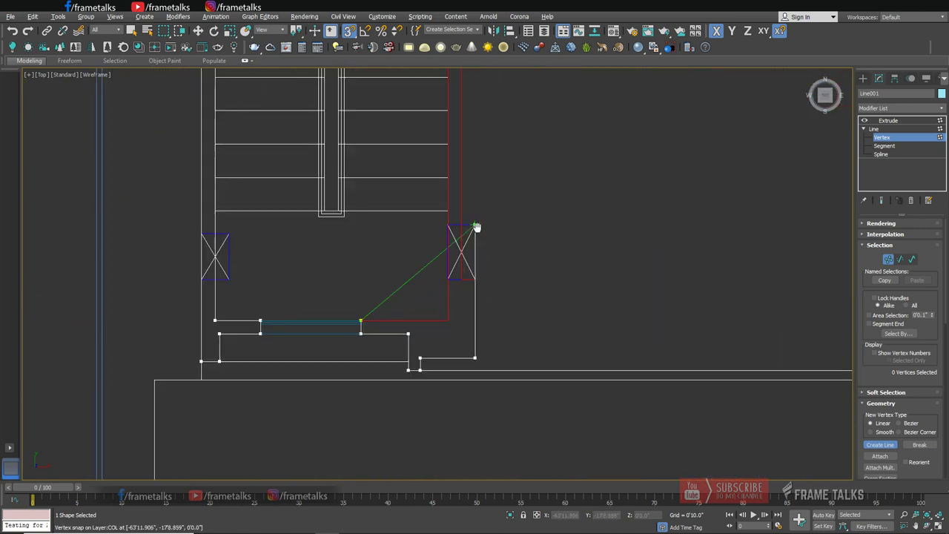
{"action": "scroll", "coordinate": [476, 227], "scroll_direction": "down", "scroll_amount": 1}
{"action": "scroll", "coordinate": [444, 415], "scroll_direction": "down", "scroll_amount": 2}
{"action": "scroll", "coordinate": [445, 415], "scroll_direction": "up", "scroll_amount": 2}
{"action": "scroll", "coordinate": [500, 254], "scroll_direction": "down", "scroll_amount": 2}
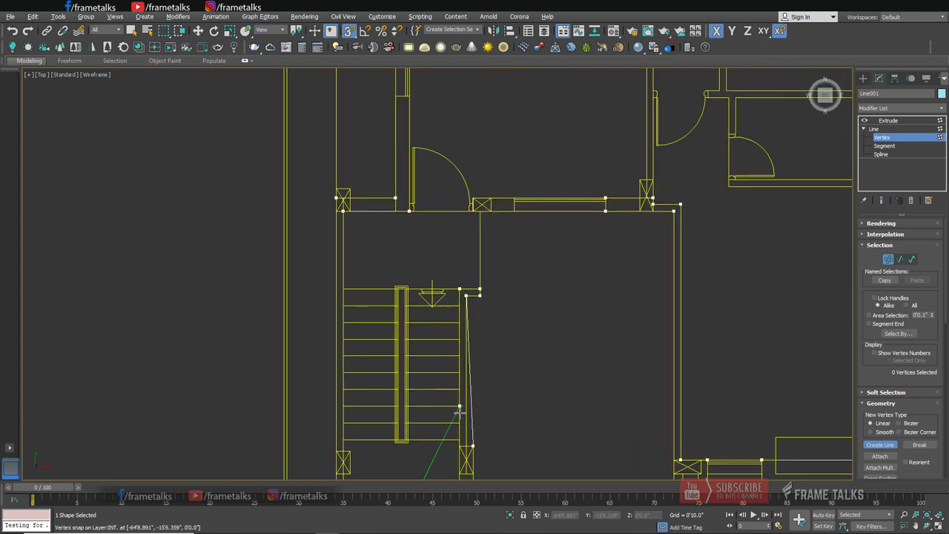
{"action": "scroll", "coordinate": [459, 412], "scroll_direction": "down", "scroll_amount": 2}
Refine the outline to insert a new vertex near the stairs.
{"action": "right_click", "coordinate": [522, 327]}
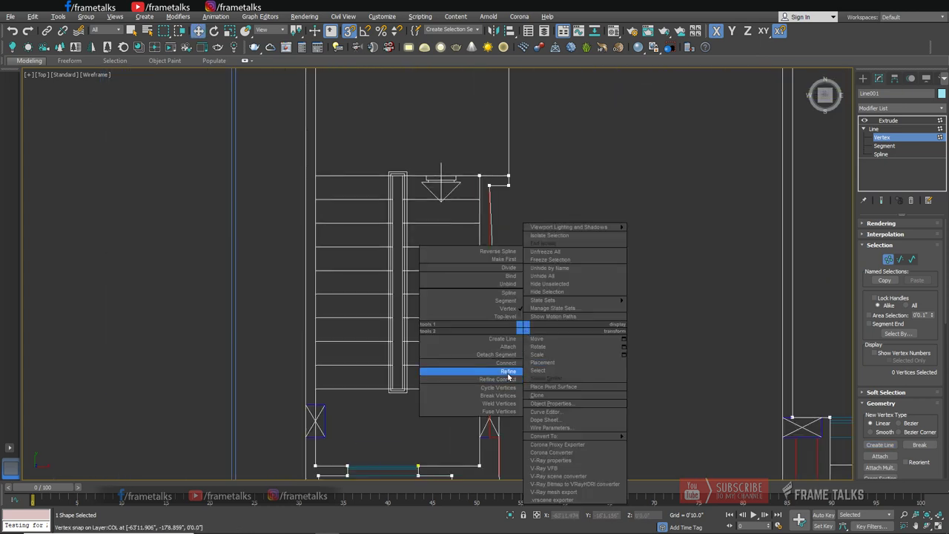
{"action": "left_click", "coordinate": [509, 373]}
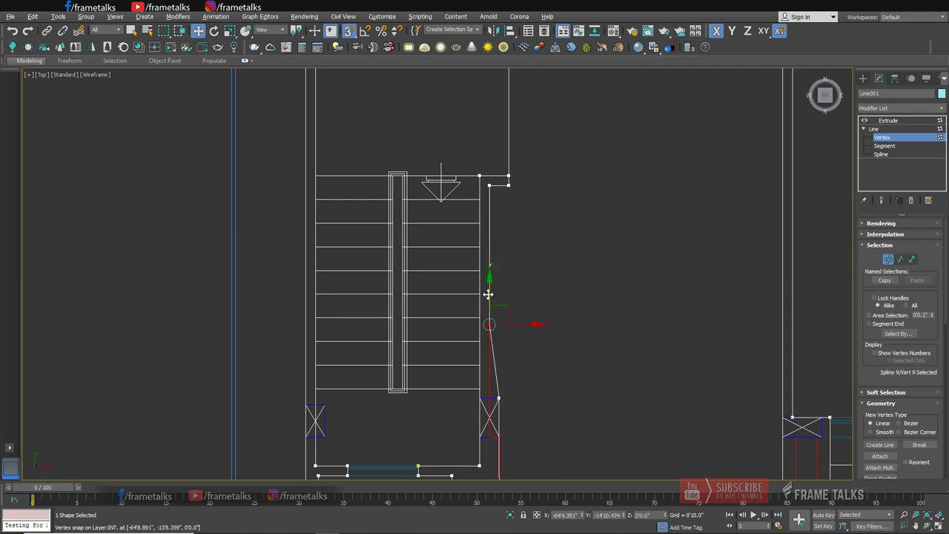
{"action": "scroll", "coordinate": [415, 333], "scroll_direction": "down", "scroll_amount": 3}
{"action": "scroll", "coordinate": [418, 268], "scroll_direction": "down", "scroll_amount": 1}
{"action": "scroll", "coordinate": [356, 254], "scroll_direction": "down", "scroll_amount": 1}
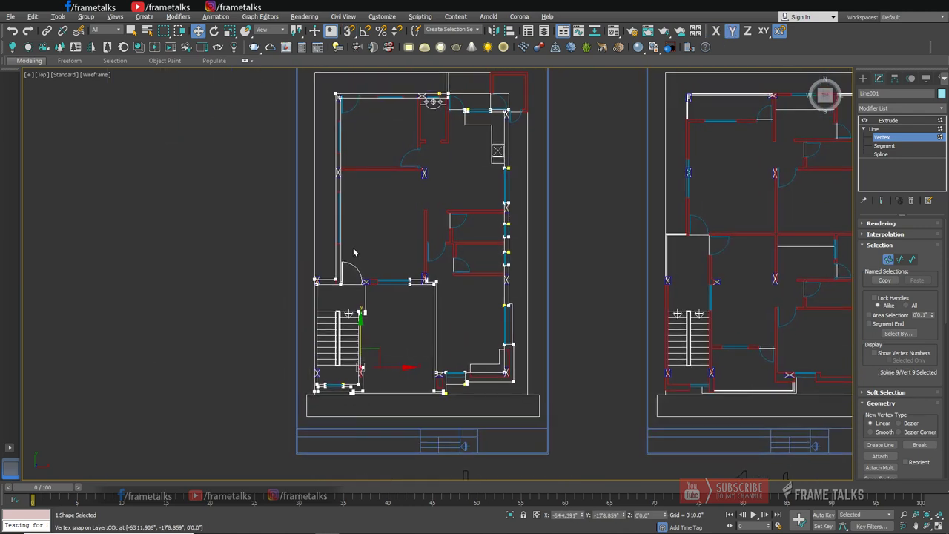
{"action": "scroll", "coordinate": [389, 319], "scroll_direction": "up", "scroll_amount": 3}
Resume the line and snap a vertex to the window corner, closing the doorway gap.
{"action": "right_click", "coordinate": [392, 275]}
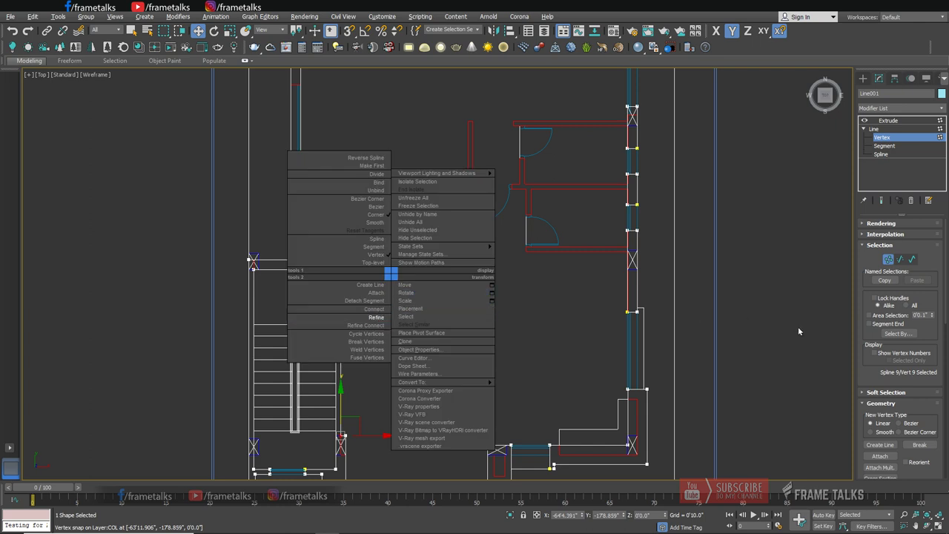
{"action": "left_click", "coordinate": [879, 445]}
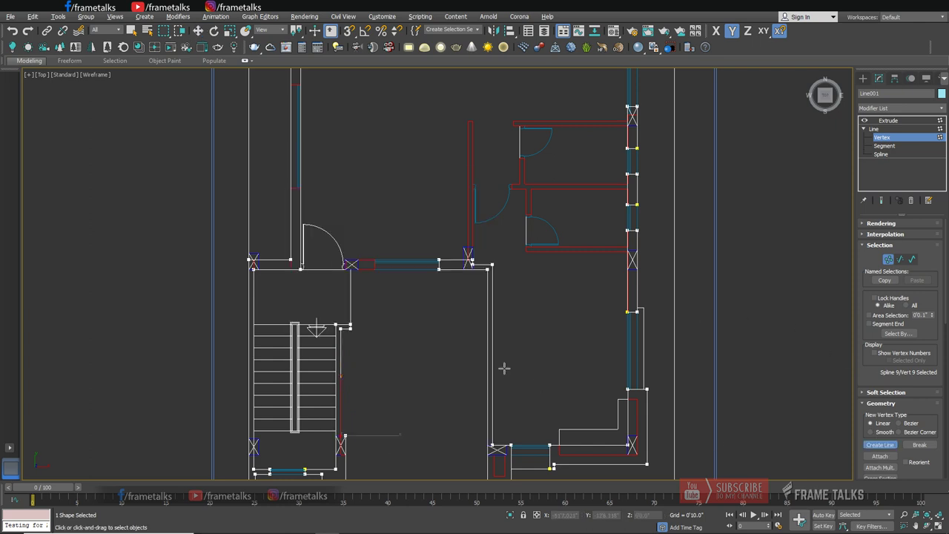
{"action": "scroll", "coordinate": [363, 273], "scroll_direction": "up", "scroll_amount": 3}
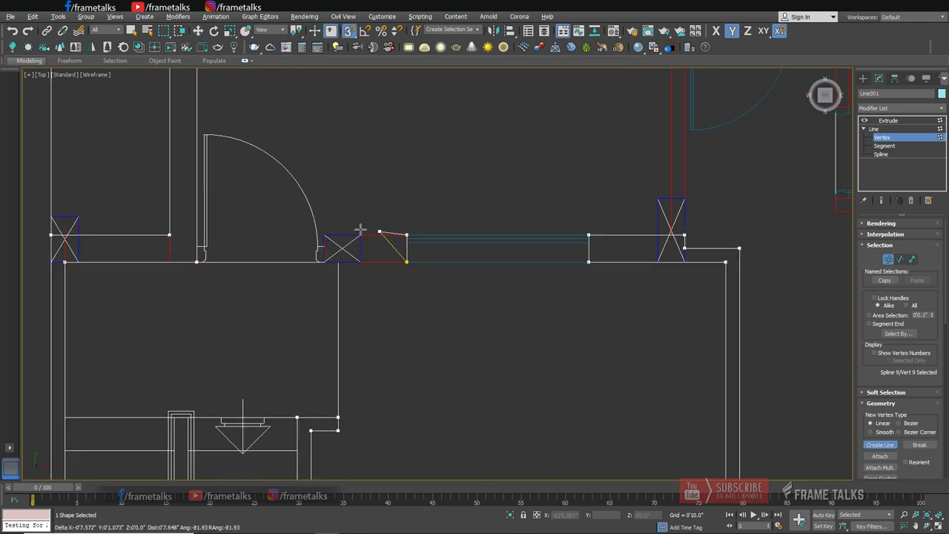
{"action": "scroll", "coordinate": [327, 228], "scroll_direction": "up", "scroll_amount": 5}
{"action": "left_click_drag", "start_coordinate": [338, 248], "coordinate": [371, 244]}
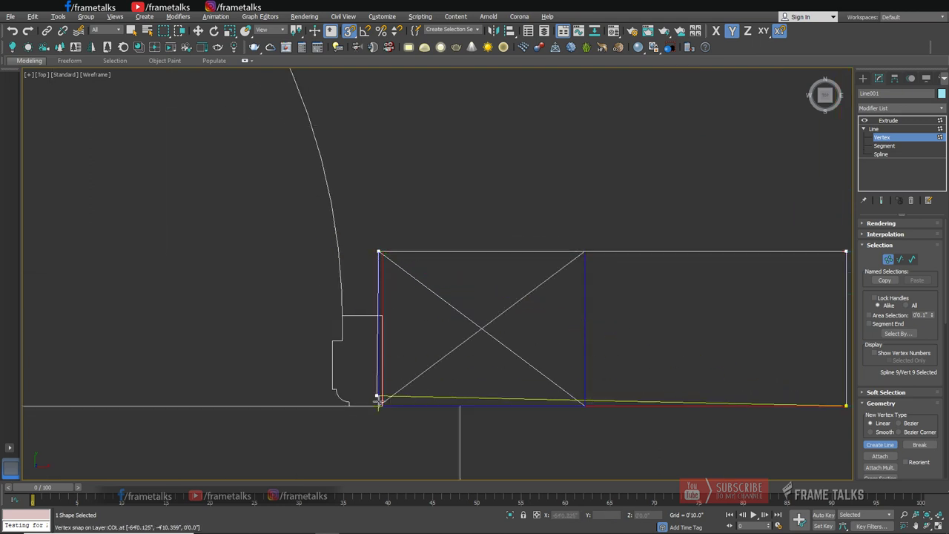
{"action": "scroll", "coordinate": [347, 353], "scroll_direction": "down", "scroll_amount": 3}
{"action": "scroll", "coordinate": [432, 299], "scroll_direction": "down", "scroll_amount": 4}
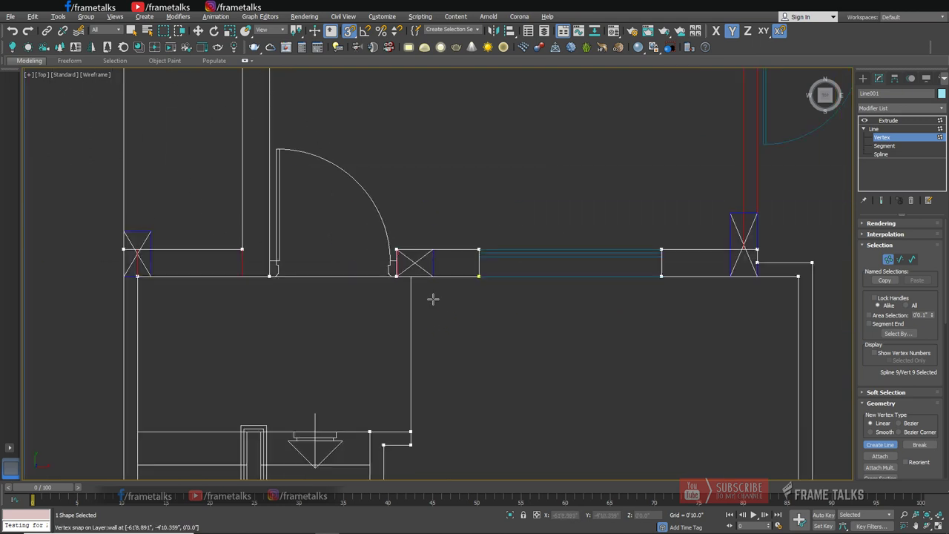
{"action": "scroll", "coordinate": [314, 307], "scroll_direction": "up", "scroll_amount": 1}
{"action": "scroll", "coordinate": [349, 292], "scroll_direction": "up", "scroll_amount": 3}
{"action": "scroll", "coordinate": [386, 335], "scroll_direction": "down", "scroll_amount": 3}
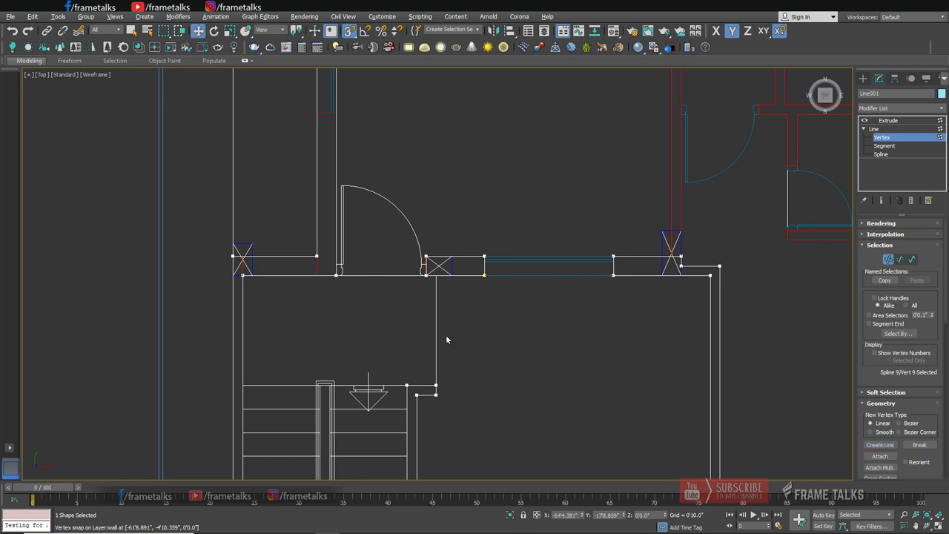
{"action": "scroll", "coordinate": [444, 315], "scroll_direction": "down", "scroll_amount": 5}
{"action": "scroll", "coordinate": [489, 296], "scroll_direction": "down", "scroll_amount": 2}
{"action": "scroll", "coordinate": [540, 308], "scroll_direction": "down", "scroll_amount": 3}
Maximize the Perspective view and extrude Line001 by 10'0" to raise the walls.
{"action": "key", "text": "alt+w"}
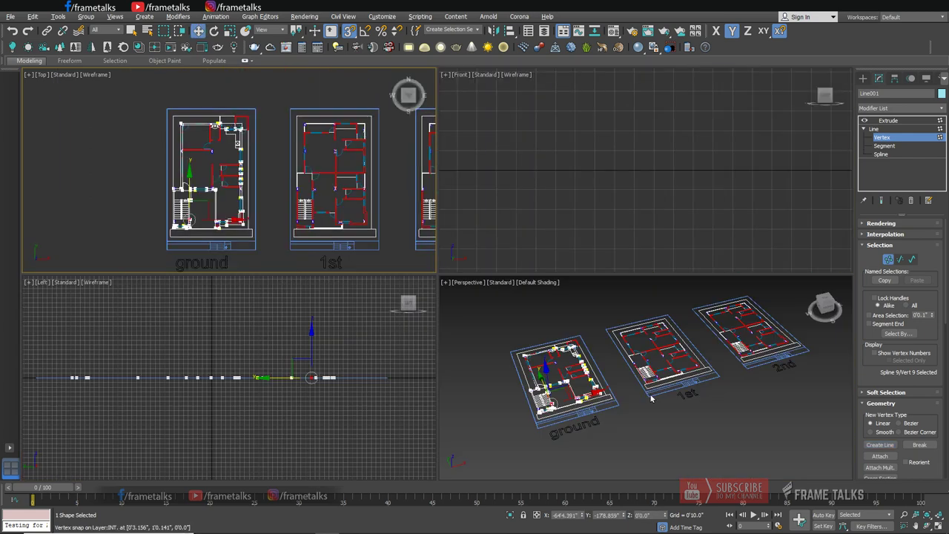
{"action": "right_click", "coordinate": [651, 399]}
{"action": "key", "text": "alt+w"}
{"action": "left_click", "coordinate": [888, 120]}
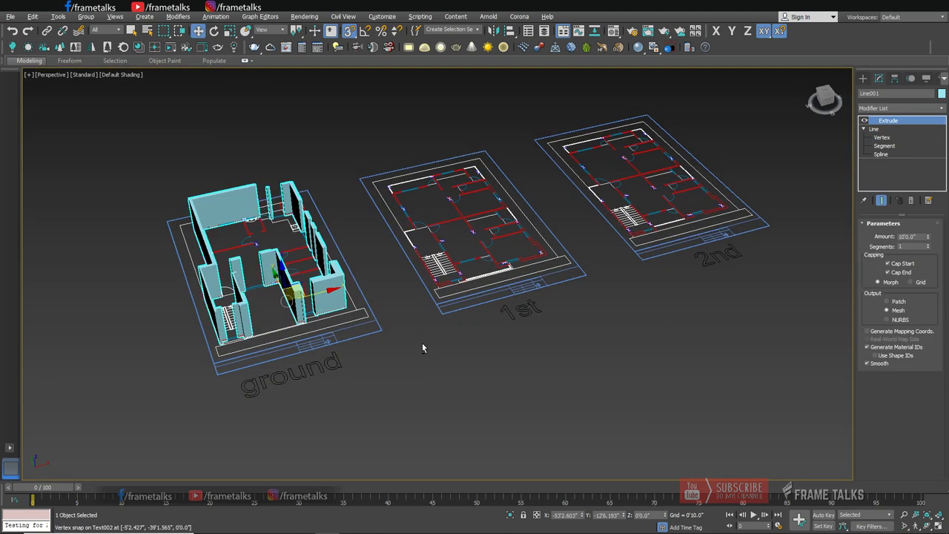
Orbit and pan around the extruded walls, then bring up the File export options.
{"action": "mouse_move", "coordinate": [422, 342]}
{"action": "middle_mouse_down", "text": "alt"}
{"action": "mouse_move", "coordinate": [385, 354]}
{"action": "mouse_move", "coordinate": [476, 380]}
{"action": "middle_mouse_up", "text": "alt"}
{"action": "scroll", "coordinate": [356, 311], "scroll_direction": "up", "scroll_amount": 5}
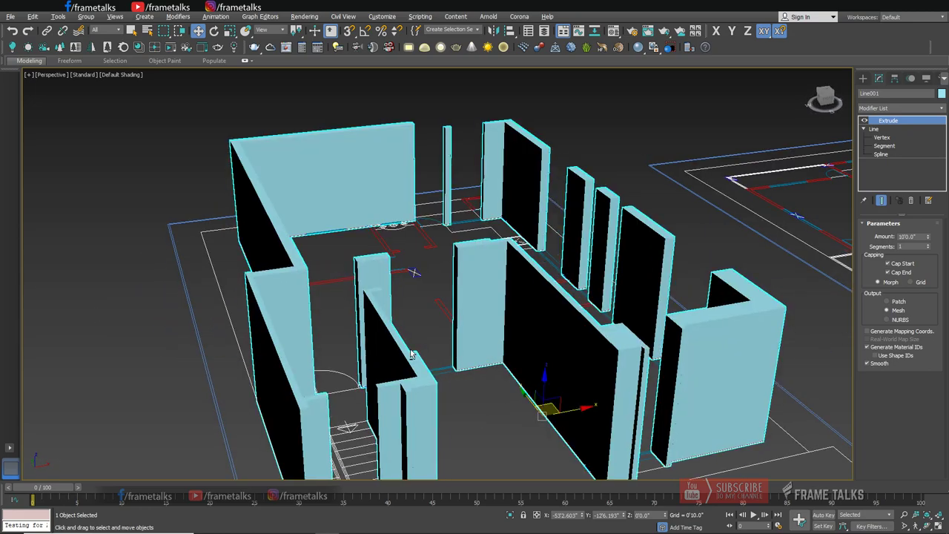
{"action": "scroll", "coordinate": [356, 311], "scroll_direction": "down", "scroll_amount": 4}
{"action": "mouse_move", "coordinate": [356, 311]}
{"action": "middle_mouse_down", "text": "alt"}
{"action": "mouse_move", "coordinate": [297, 274]}
{"action": "mouse_move", "coordinate": [368, 290]}
{"action": "middle_mouse_up", "text": "alt"}
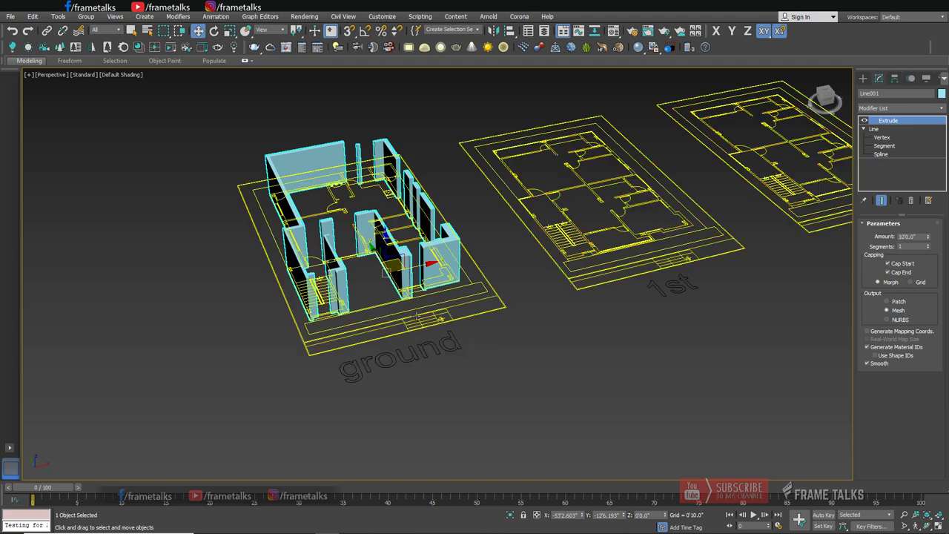
{"action": "mouse_move", "coordinate": [506, 327]}
{"action": "middle_mouse_down"}
{"action": "mouse_move", "coordinate": [492, 329]}
{"action": "mouse_move", "coordinate": [499, 329]}
{"action": "middle_mouse_up"}
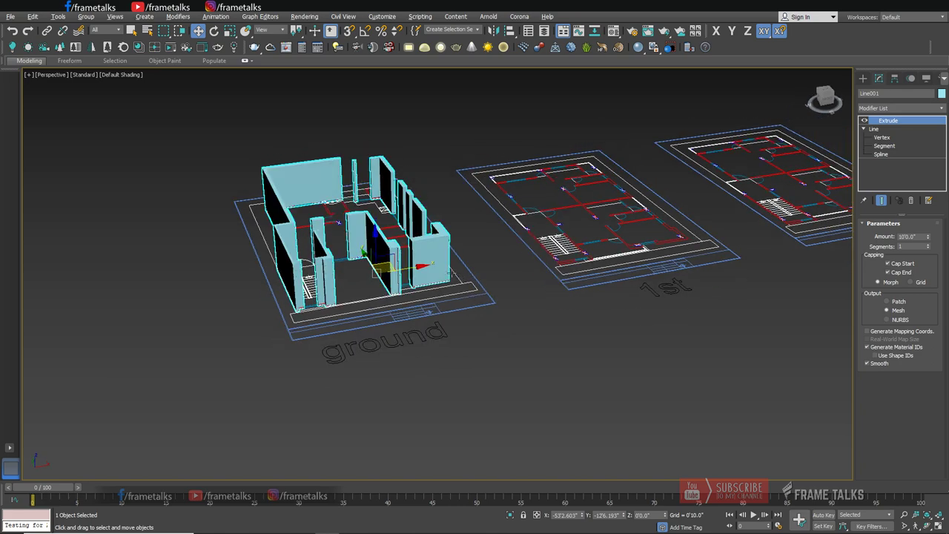
{"action": "mouse_move", "coordinate": [500, 327]}
{"action": "middle_mouse_down", "text": "alt"}
{"action": "mouse_move", "coordinate": [448, 321]}
{"action": "mouse_move", "coordinate": [452, 283]}
{"action": "middle_mouse_up", "text": "alt"}
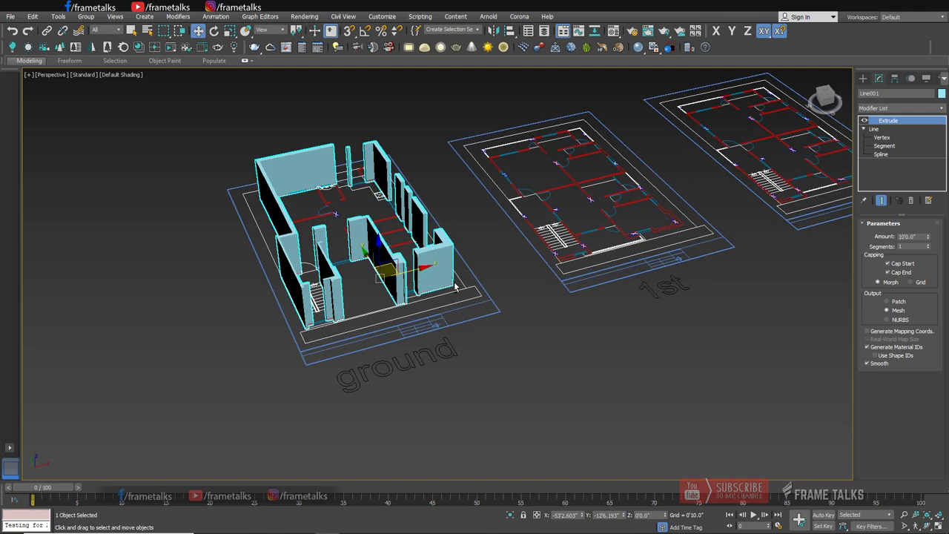
{"action": "middle_click_drag", "start_coordinate": [455, 288], "coordinate": [408, 285], "text": "alt"}
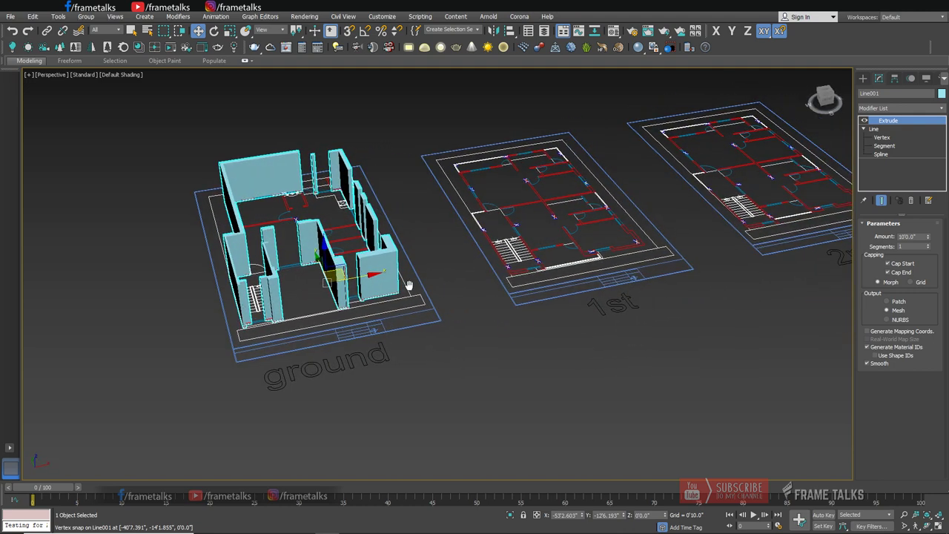
{"action": "left_click", "coordinate": [11, 16]}
{"action": "mouse_move", "coordinate": [22, 163]}
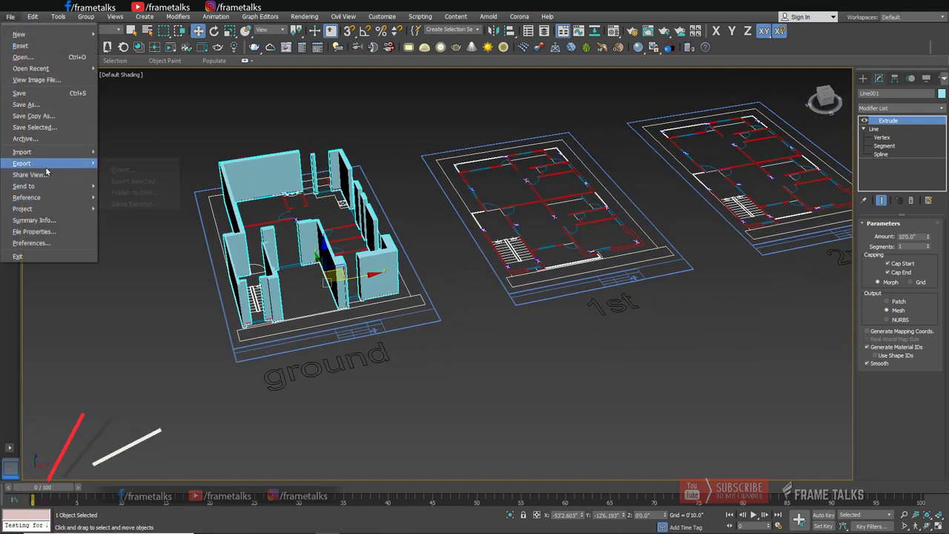
Browse the Merge File dialog down to the Door > Door sliding models folder.
{"action": "left_click", "coordinate": [147, 175]}
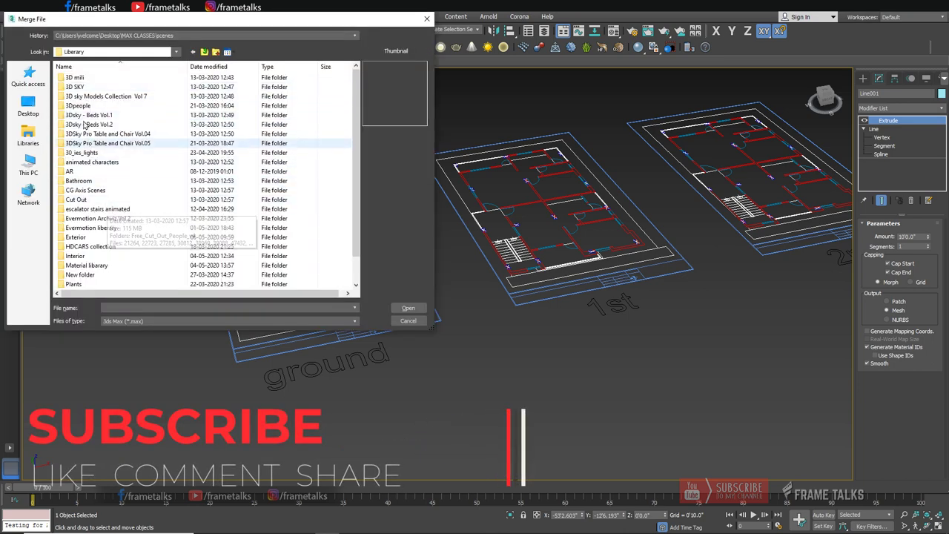
{"action": "double_click", "coordinate": [75, 87]}
{"action": "key", "text": "d"}
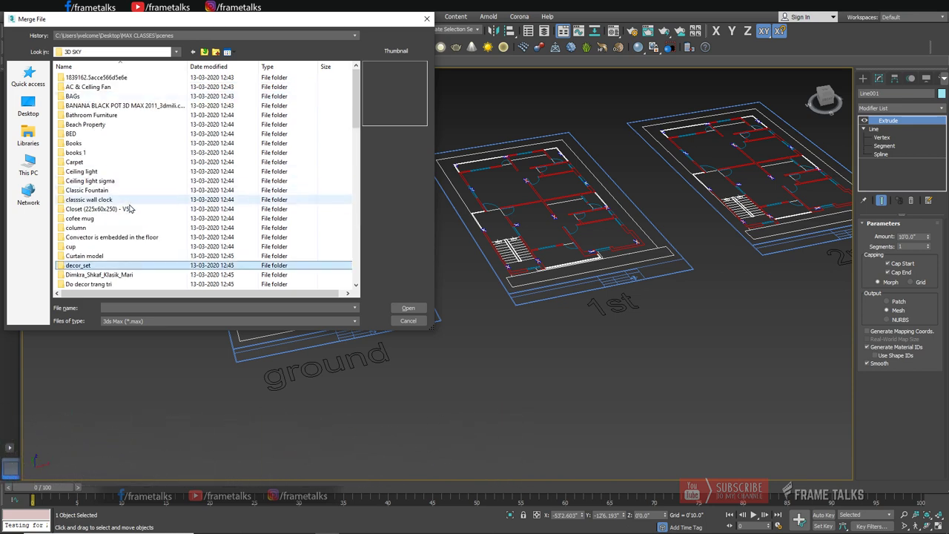
{"action": "scroll", "coordinate": [133, 219], "scroll_direction": "down", "scroll_amount": 3}
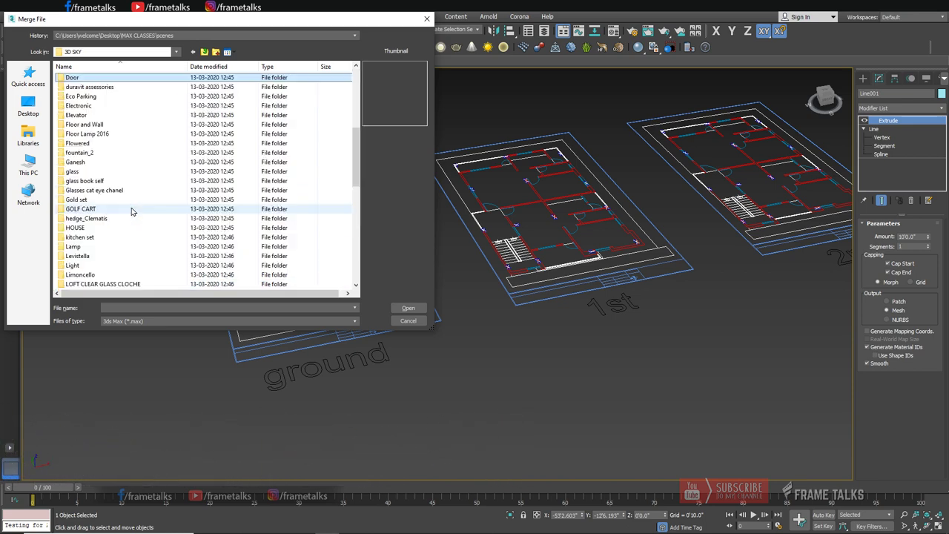
{"action": "scroll", "coordinate": [139, 230], "scroll_direction": "down", "scroll_amount": 2}
{"action": "scroll", "coordinate": [146, 239], "scroll_direction": "down", "scroll_amount": 2}
{"action": "double_click", "coordinate": [87, 104]}
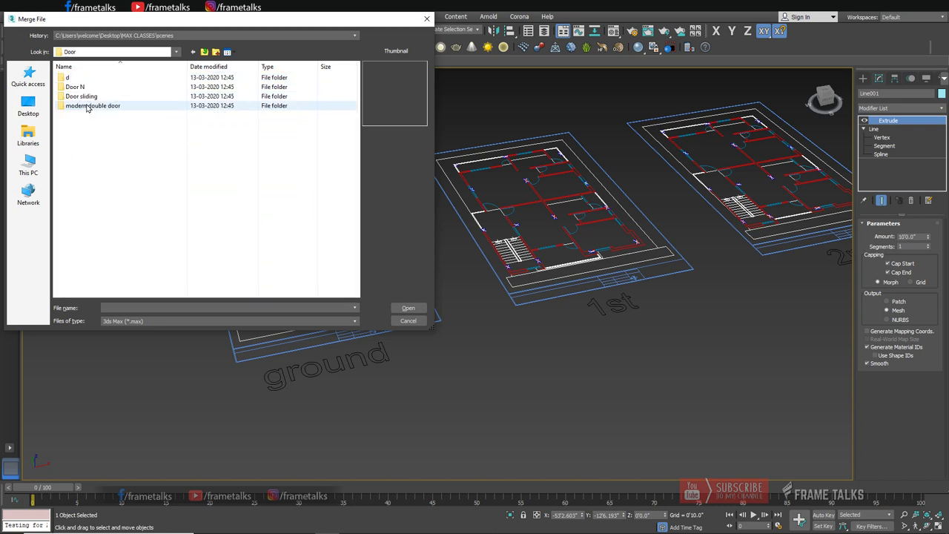
{"action": "double_click", "coordinate": [84, 96]}
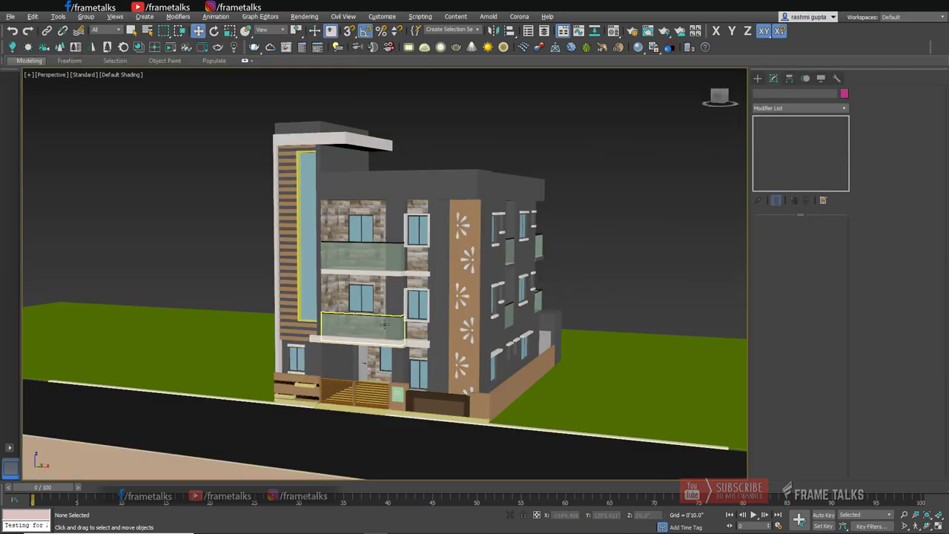
Orbit to the building's right side and select the perforated flower panel Rectangle107.
{"action": "scroll", "coordinate": [379, 330], "scroll_direction": "up", "scroll_amount": 5}
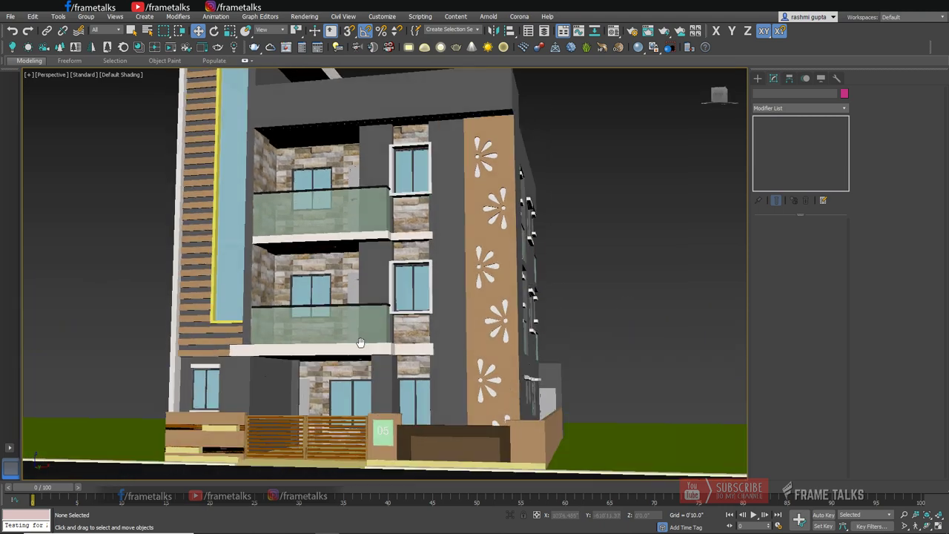
{"action": "mouse_move", "coordinate": [359, 342]}
{"action": "middle_mouse_down", "text": "alt"}
{"action": "mouse_move", "coordinate": [515, 279]}
{"action": "mouse_move", "coordinate": [494, 272]}
{"action": "mouse_move", "coordinate": [751, 128]}
{"action": "middle_mouse_up", "text": "alt"}
{"action": "left_click", "coordinate": [494, 271]}
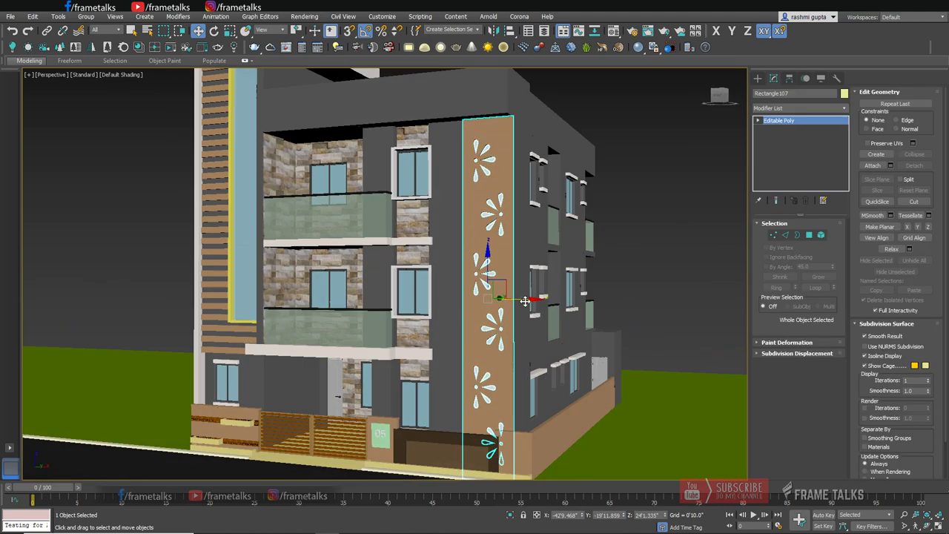
{"action": "middle_click_drag", "start_coordinate": [525, 301], "coordinate": [444, 296], "text": "alt"}
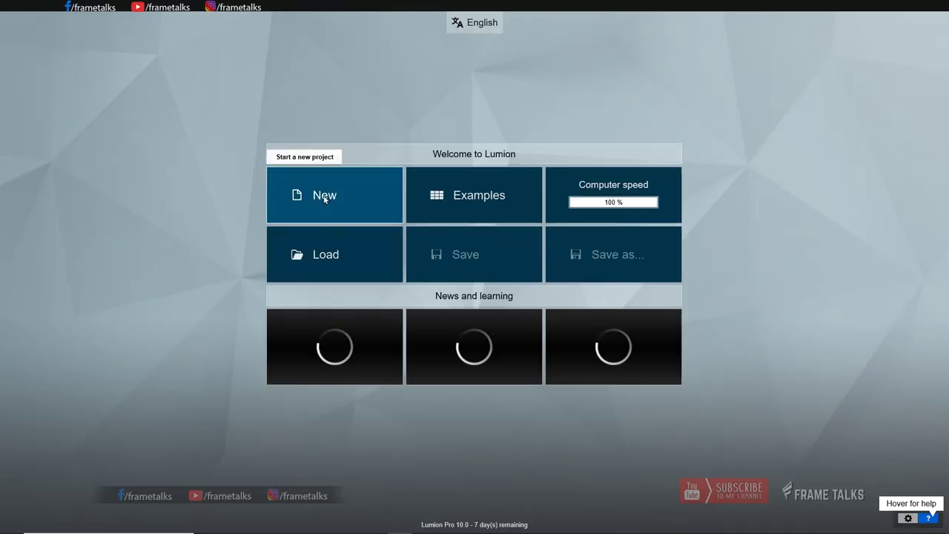
Start a new grass-and-sky project and import the G+2 2013 02.max model.
{"action": "left_click", "coordinate": [334, 195]}
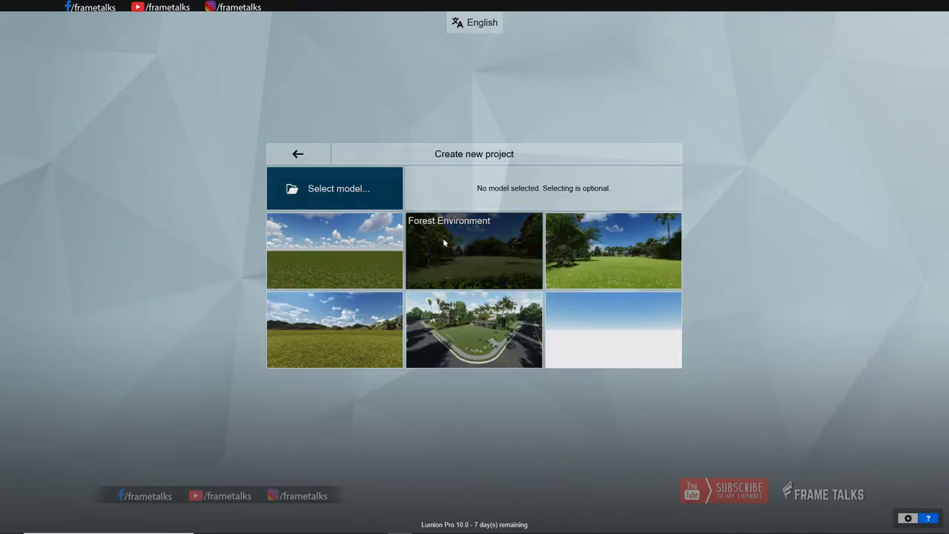
{"action": "left_click", "coordinate": [371, 266]}
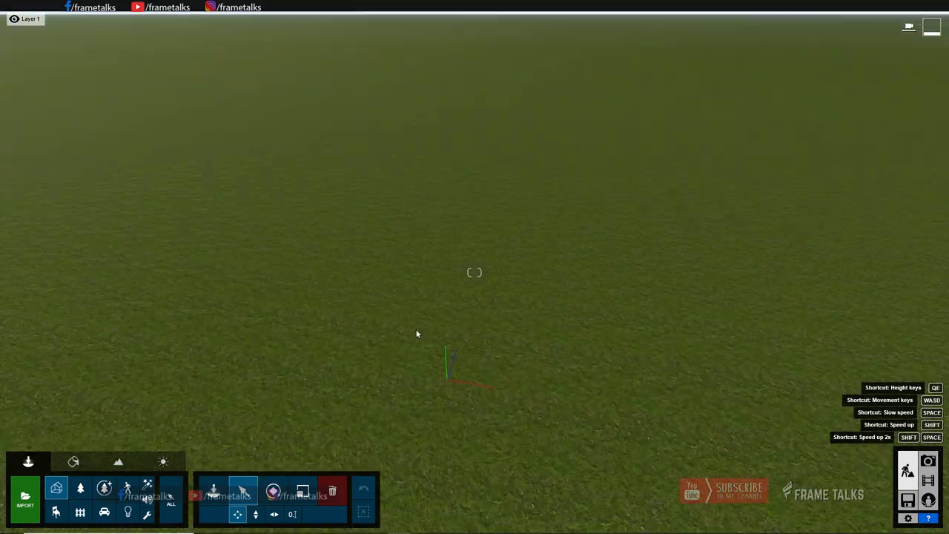
{"action": "left_click", "coordinate": [25, 497]}
{"action": "left_click", "coordinate": [391, 264]}
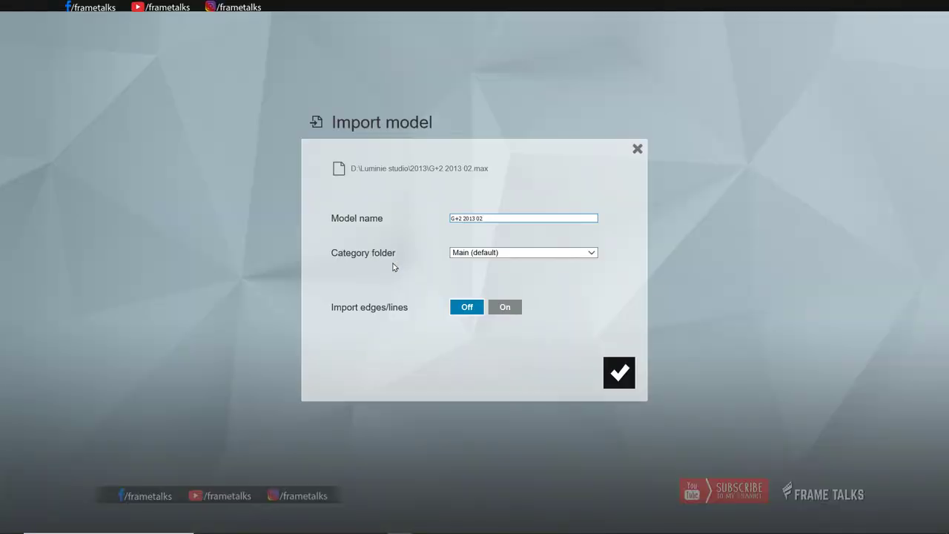
{"action": "left_click", "coordinate": [624, 380]}
Place the building at position 0, frame it, and switch to Photo mode.
{"action": "left_click", "coordinate": [476, 279]}
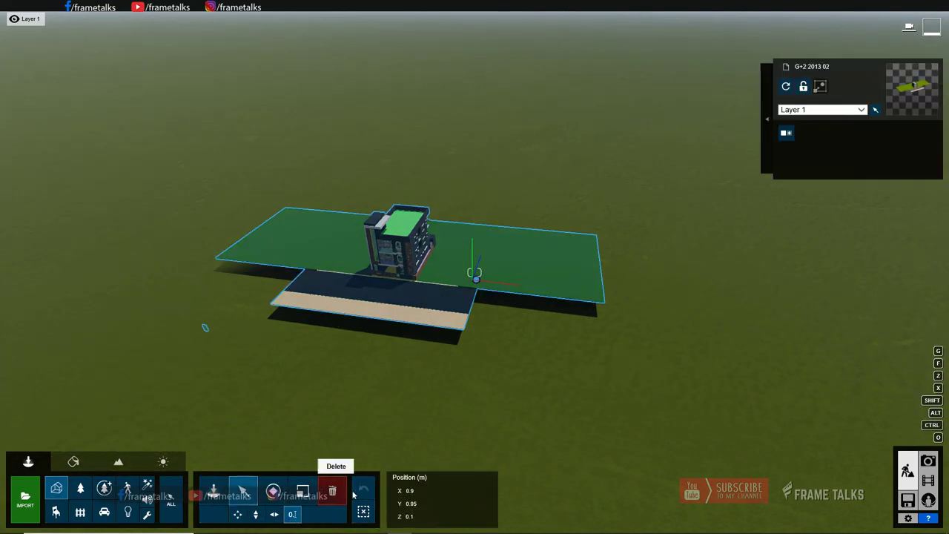
{"action": "type", "text": "0"}
{"action": "key", "text": "Tab"}
{"action": "type", "text": "0"}
{"action": "key", "text": "Tab"}
{"action": "key", "text": "f"}
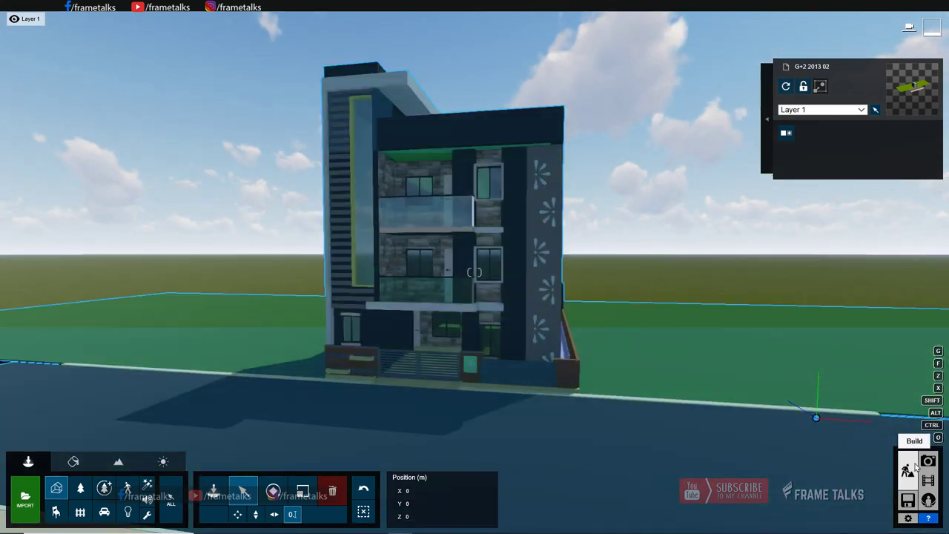
{"action": "left_click", "coordinate": [928, 461]}
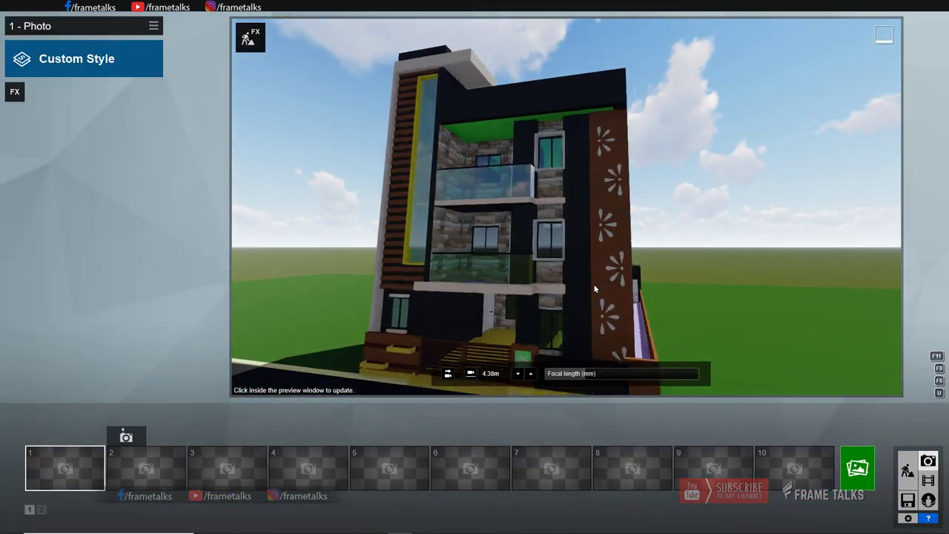
Frame the building's front corner from the road at eye level and save it to photo slot 1.
{"action": "right_click_drag", "start_coordinate": [590, 280], "coordinate": [634, 285]}
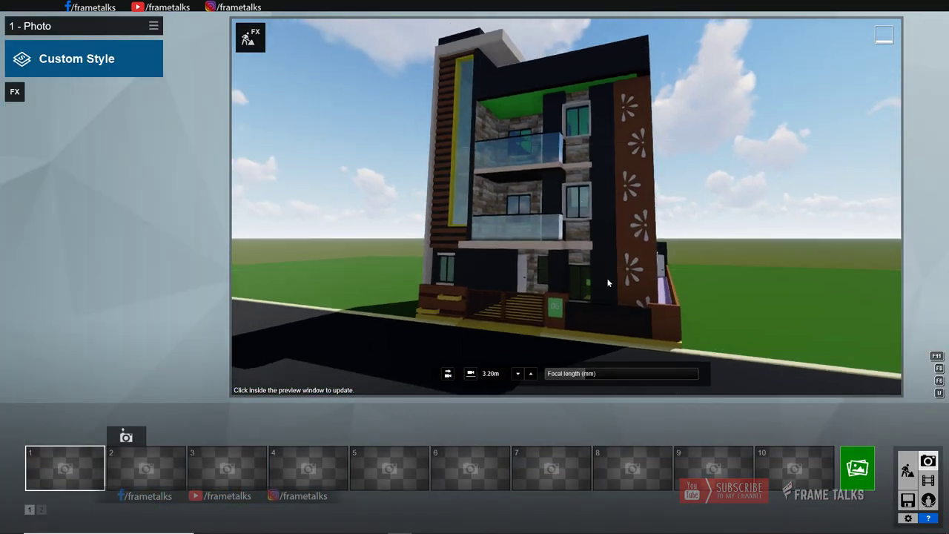
{"action": "key", "text": "s"}
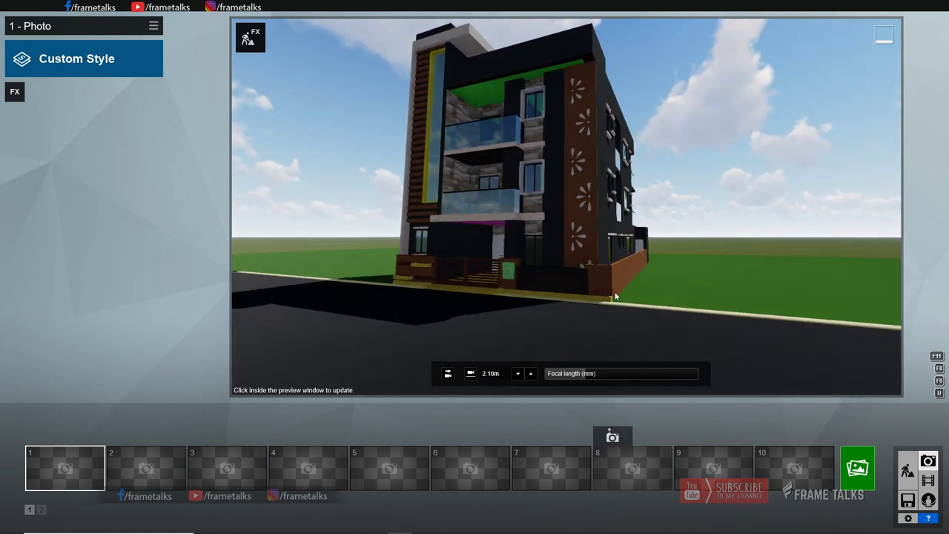
{"action": "key", "text": "q"}
{"action": "key", "text": "e"}
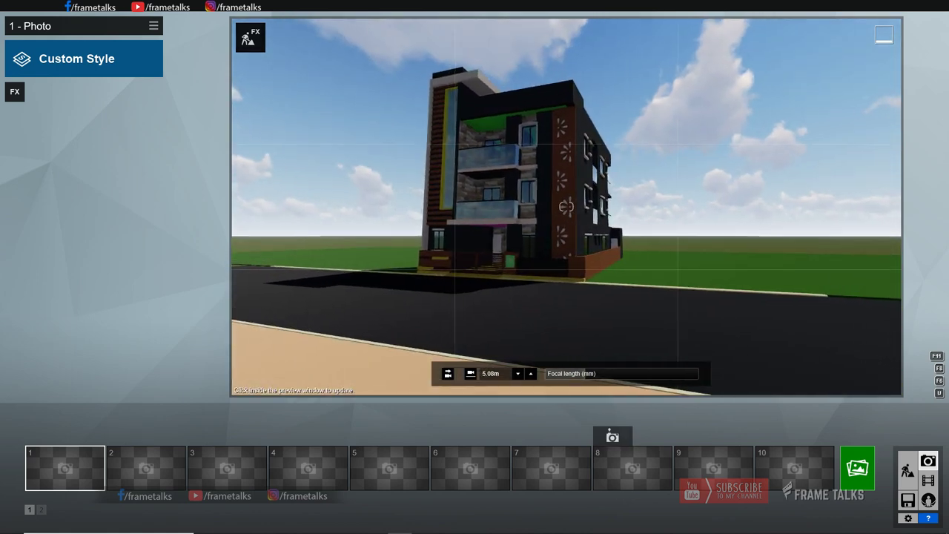
{"action": "left_click", "coordinate": [44, 436]}
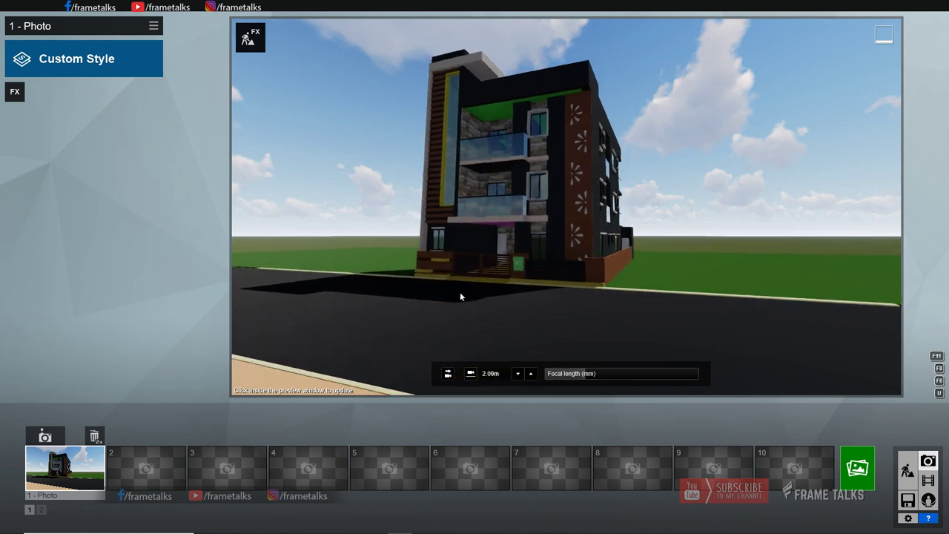
{"action": "key", "text": "q"}
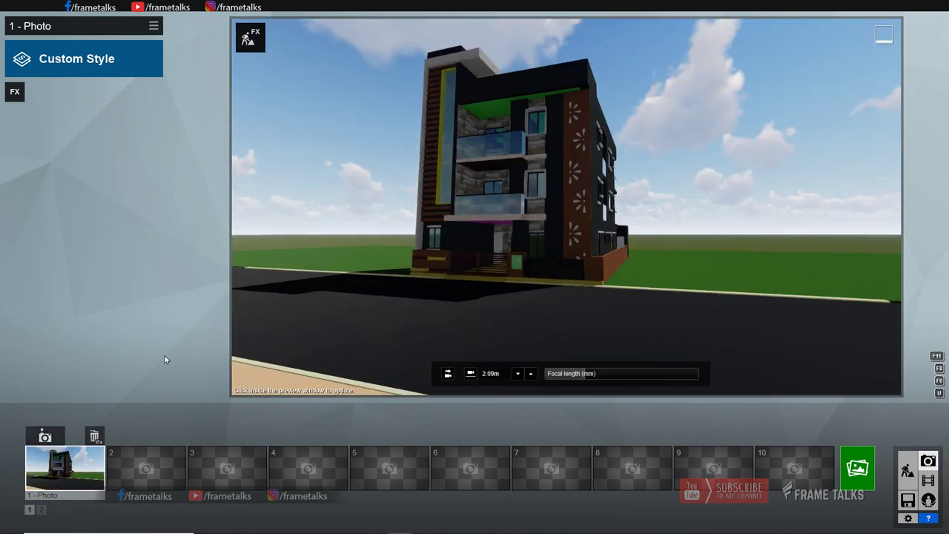
Give the stone wall a Standard material in the Material Editor and save.
{"action": "left_click", "coordinate": [908, 468]}
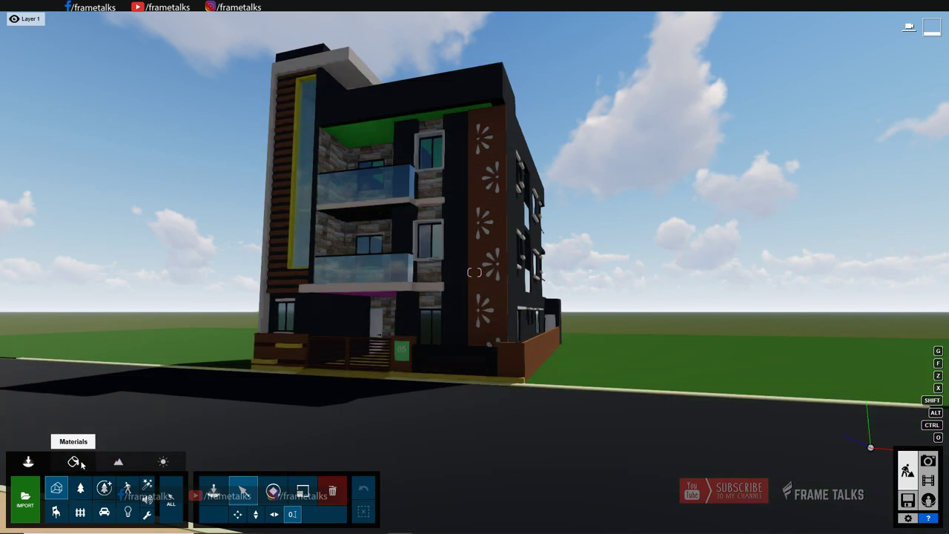
{"action": "left_click", "coordinate": [72, 398]}
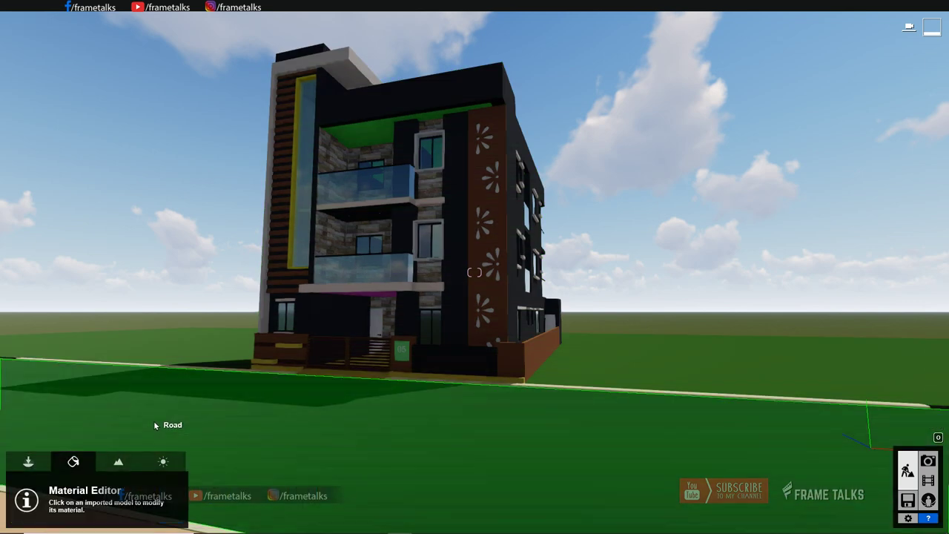
{"action": "left_click", "coordinate": [326, 178]}
{"action": "left_click", "coordinate": [31, 334]}
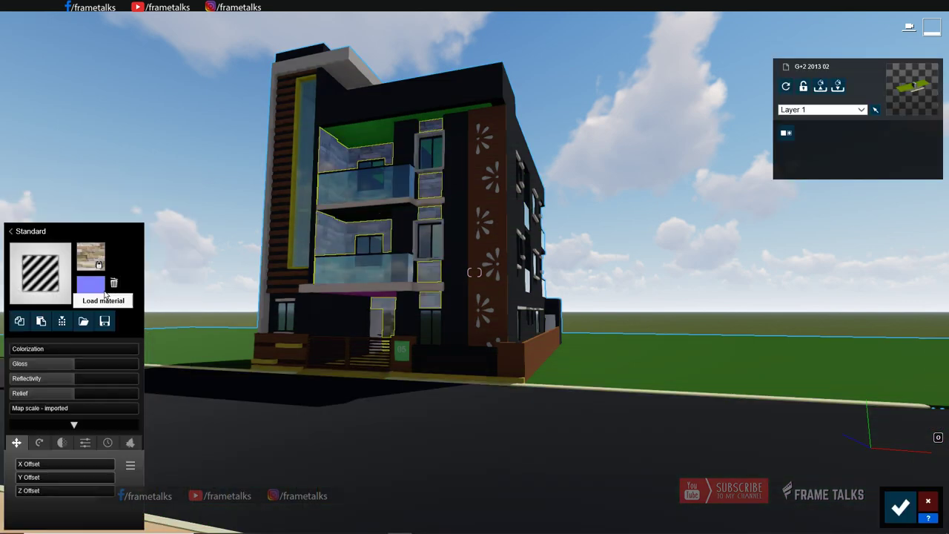
{"action": "scroll", "coordinate": [422, 247], "scroll_direction": "up", "scroll_amount": 5}
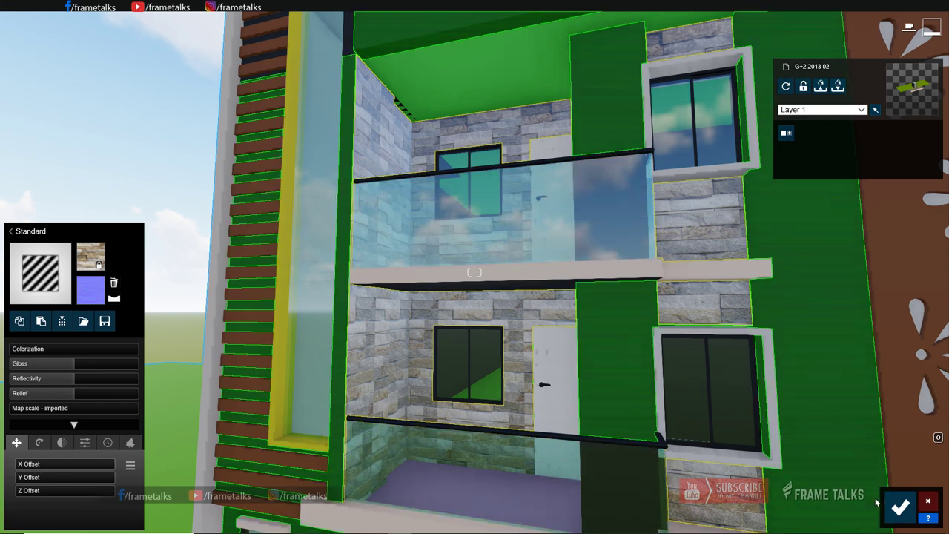
{"action": "left_click", "coordinate": [897, 507]}
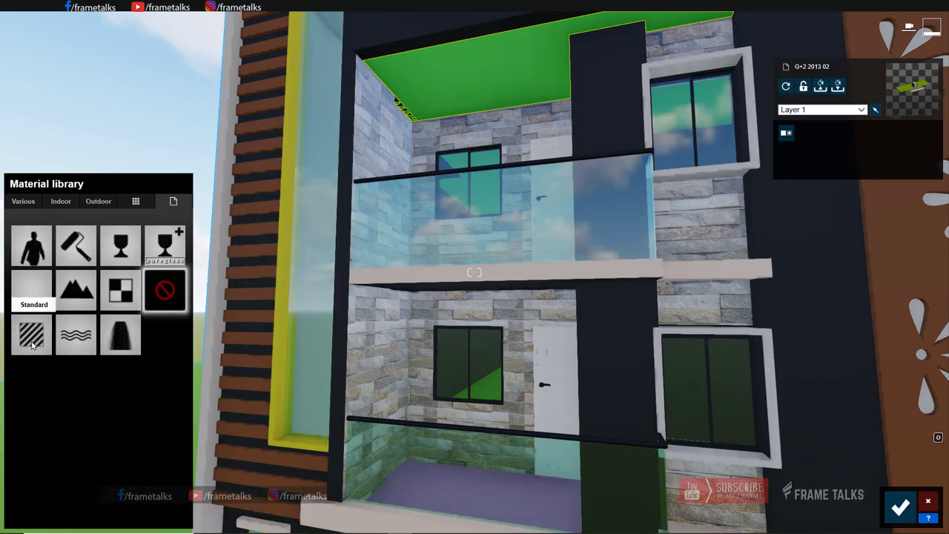
Apply the dark Wood Floor 033 1024 material to the green balcony ceiling and save.
{"action": "left_click", "coordinate": [32, 344]}
{"action": "left_click", "coordinate": [33, 260]}
{"action": "left_click", "coordinate": [23, 201]}
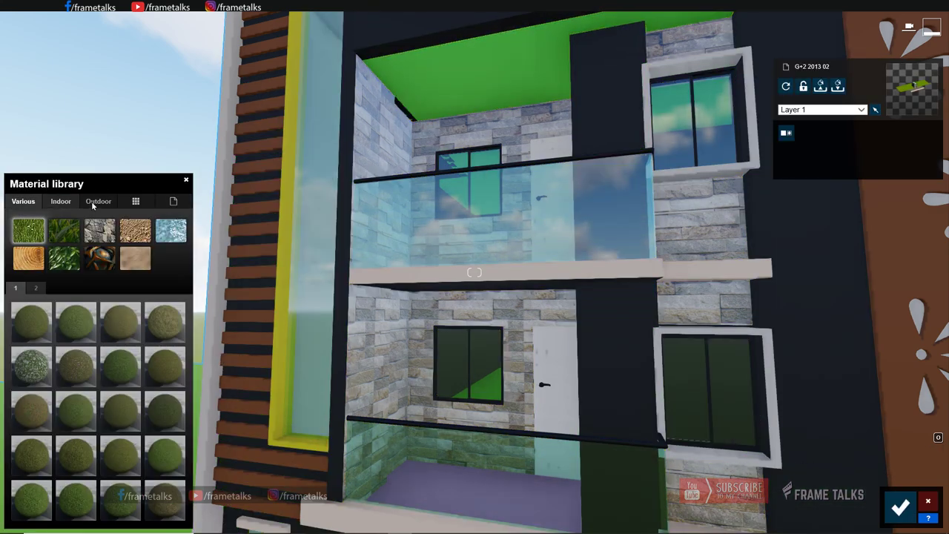
{"action": "left_click", "coordinate": [61, 201]}
{"action": "left_click", "coordinate": [135, 257]}
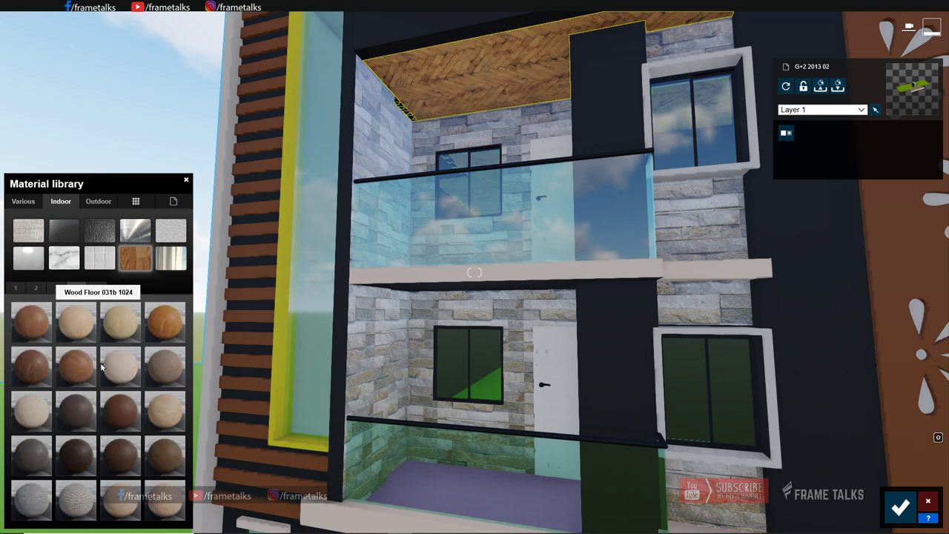
{"action": "left_click", "coordinate": [39, 368]}
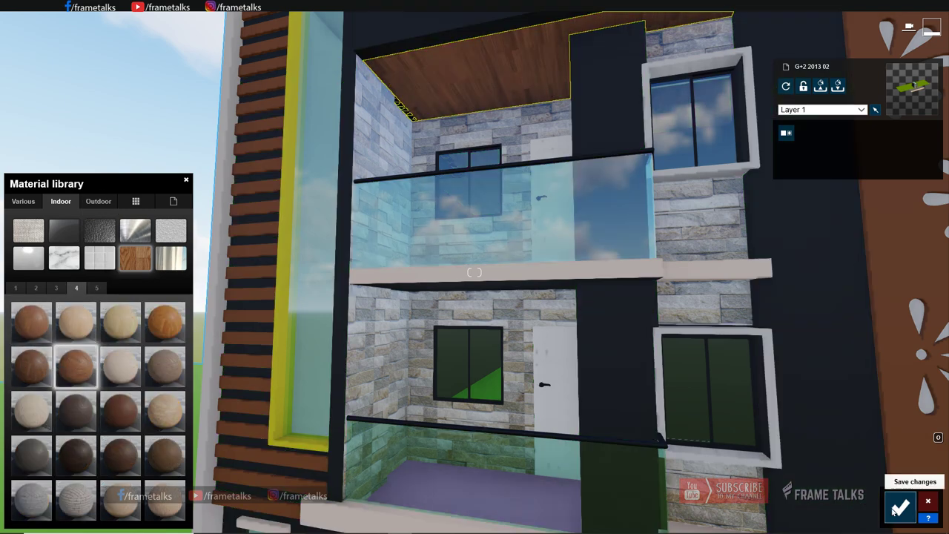
{"action": "left_click", "coordinate": [900, 507]}
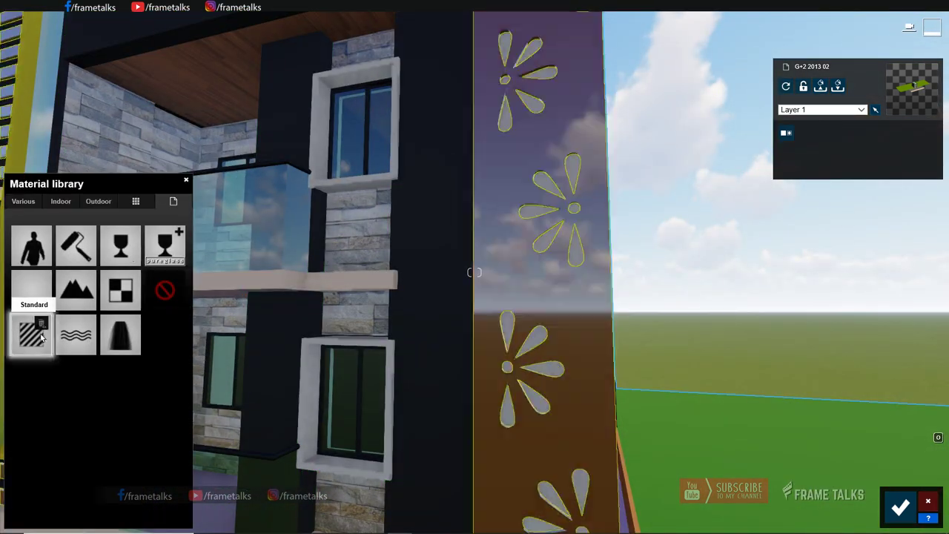
Tint the perforated flower panel orange and adjust its brightness.
{"action": "mouse_move", "coordinate": [65, 363]}
{"action": "left_mouse_down"}
{"action": "mouse_move", "coordinate": [15, 363]}
{"action": "mouse_move", "coordinate": [111, 348]}
{"action": "left_mouse_up"}
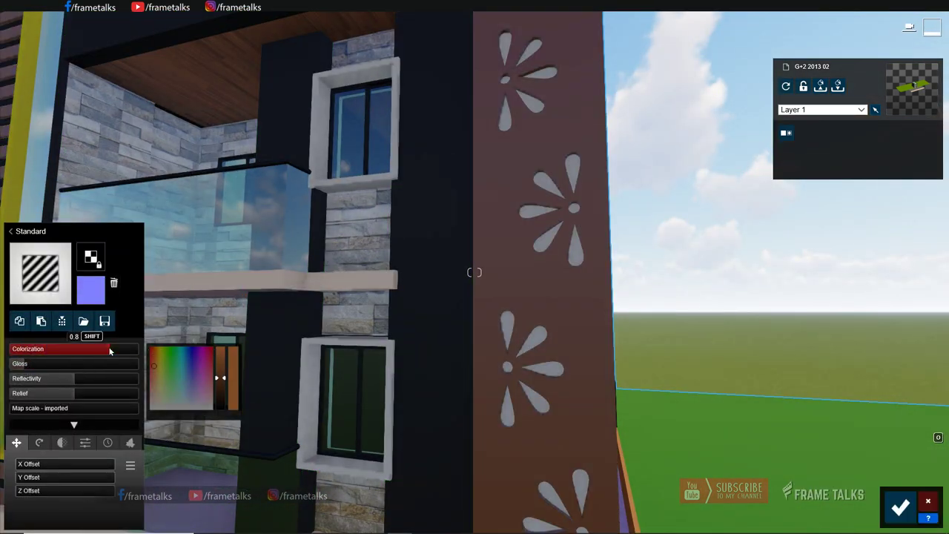
{"action": "left_click", "coordinate": [152, 363]}
{"action": "left_click", "coordinate": [220, 362]}
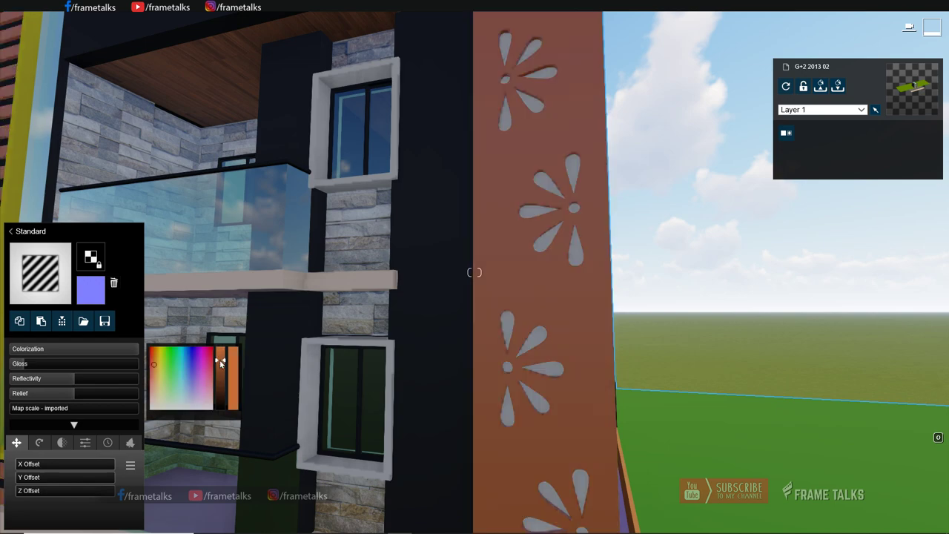
{"action": "left_click_drag", "start_coordinate": [103, 379], "coordinate": [28, 387]}
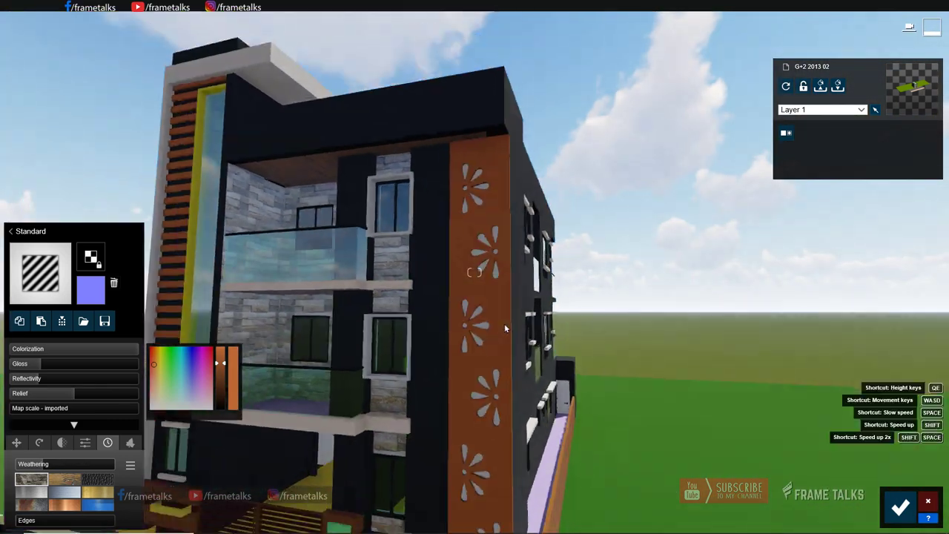
Apply Plaster 011 1024 to the exterior walls, darkened to black, then approach the side facade.
{"action": "left_click", "coordinate": [10, 230]}
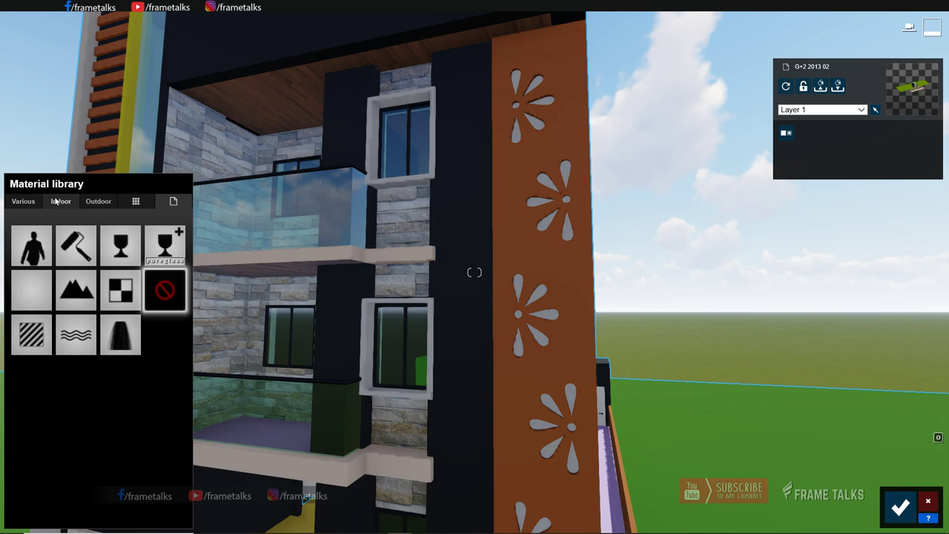
{"action": "left_click", "coordinate": [55, 201]}
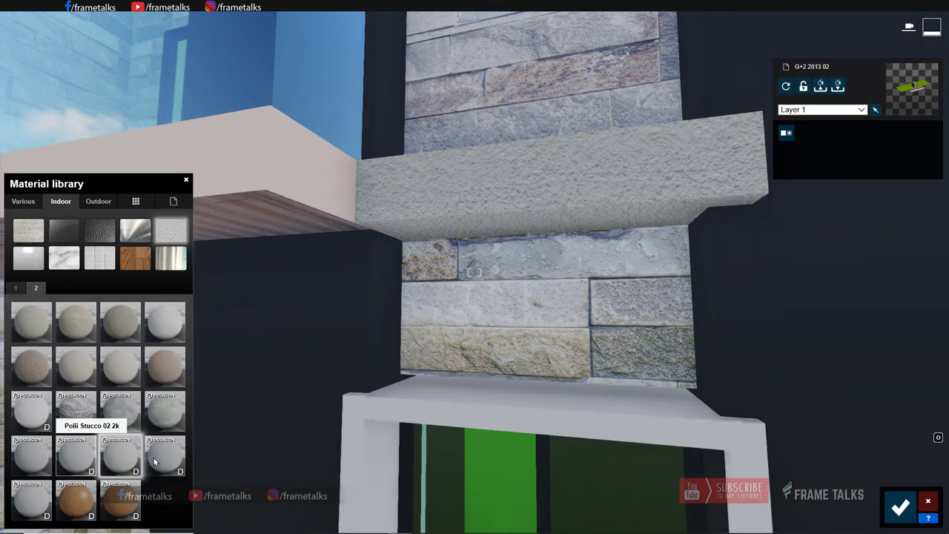
{"action": "left_click", "coordinate": [22, 291]}
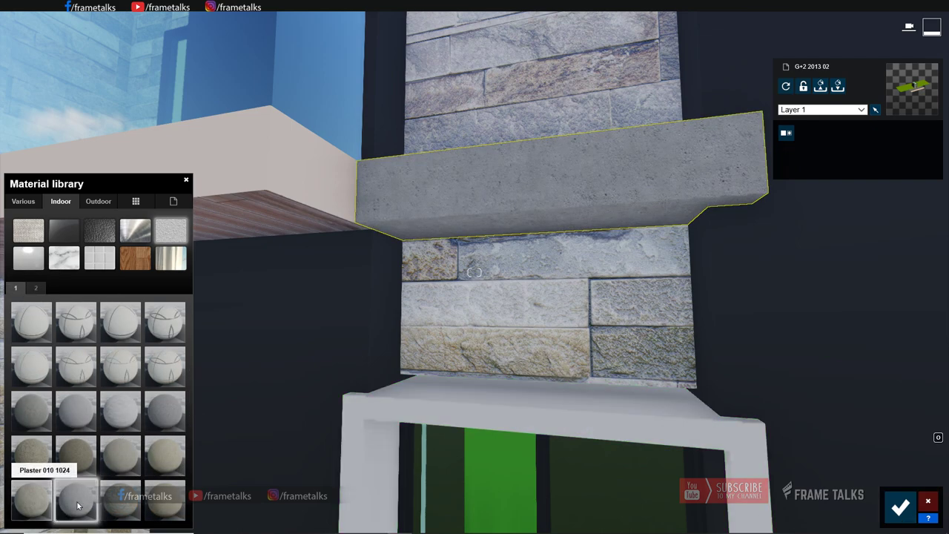
{"action": "left_click", "coordinate": [75, 499]}
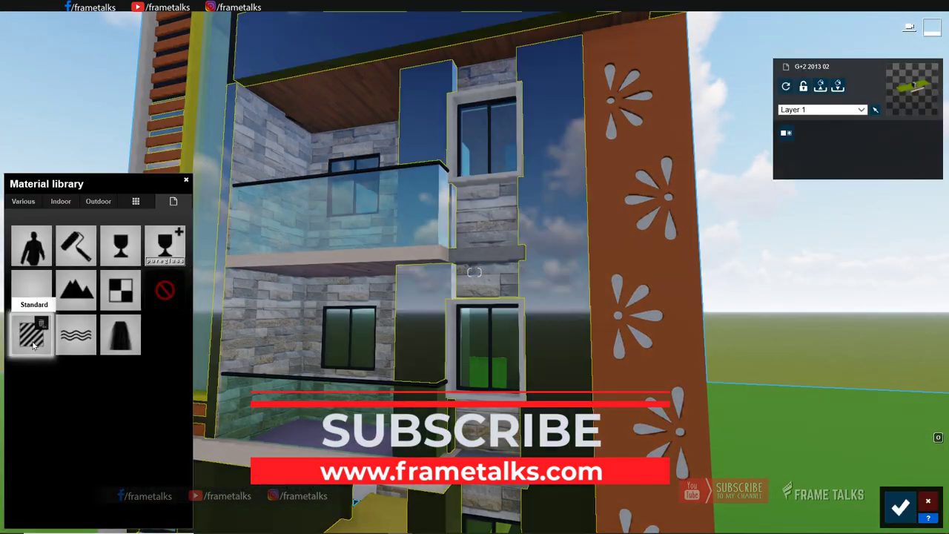
{"action": "left_click", "coordinate": [32, 334]}
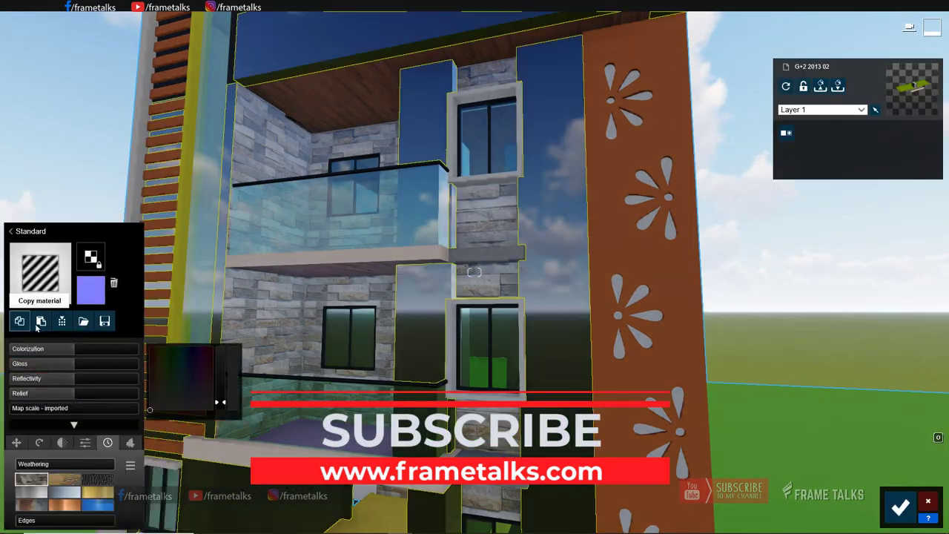
{"action": "left_click", "coordinate": [220, 405]}
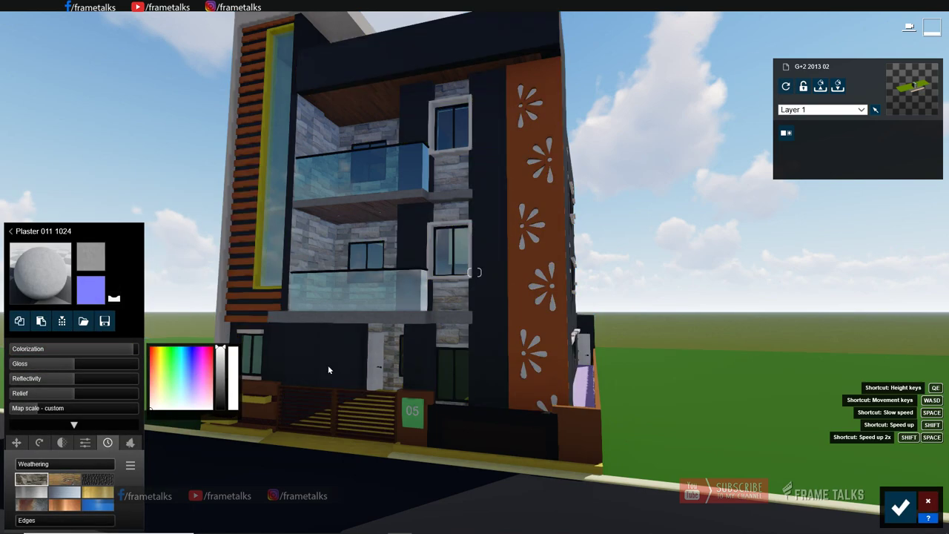
{"action": "left_click", "coordinate": [42, 348]}
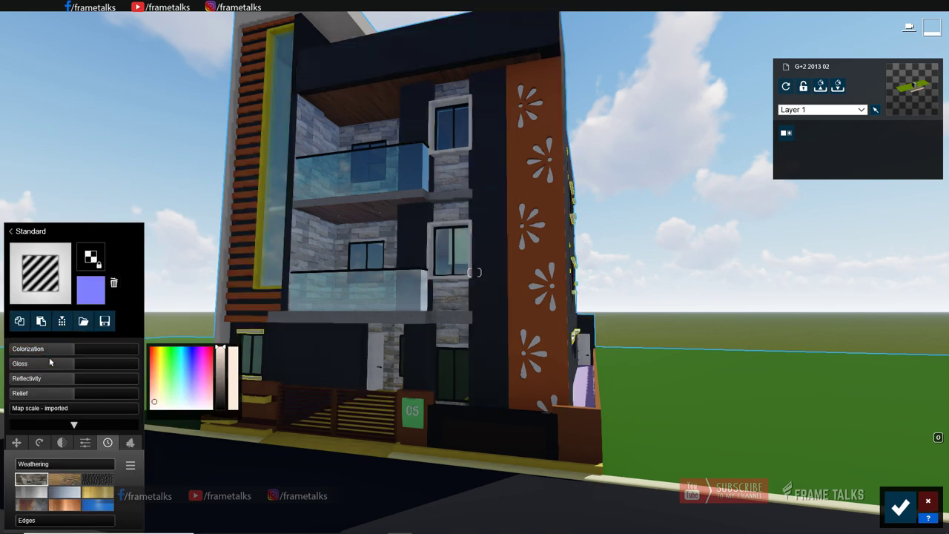
{"action": "right_click_drag", "start_coordinate": [297, 348], "coordinate": [383, 350]}
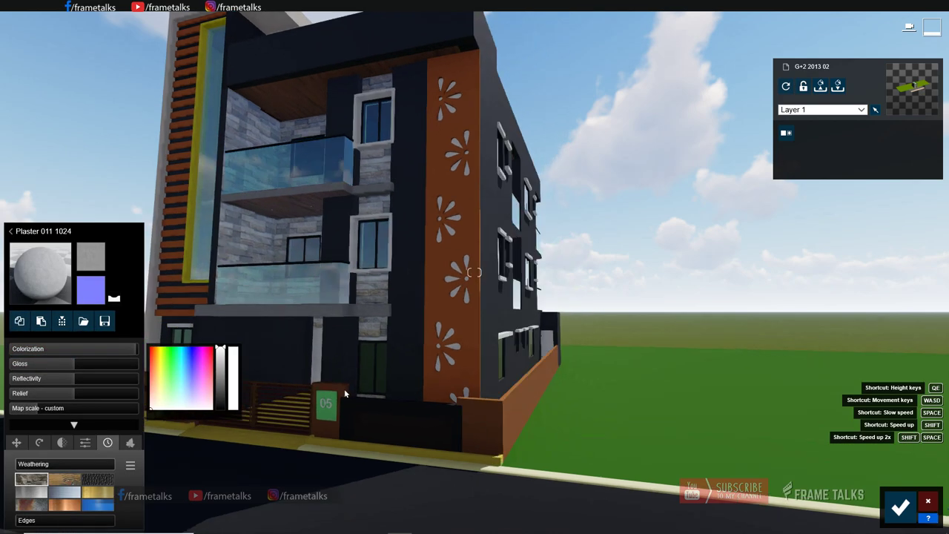
{"action": "right_click_drag", "start_coordinate": [171, 335], "coordinate": [464, 319]}
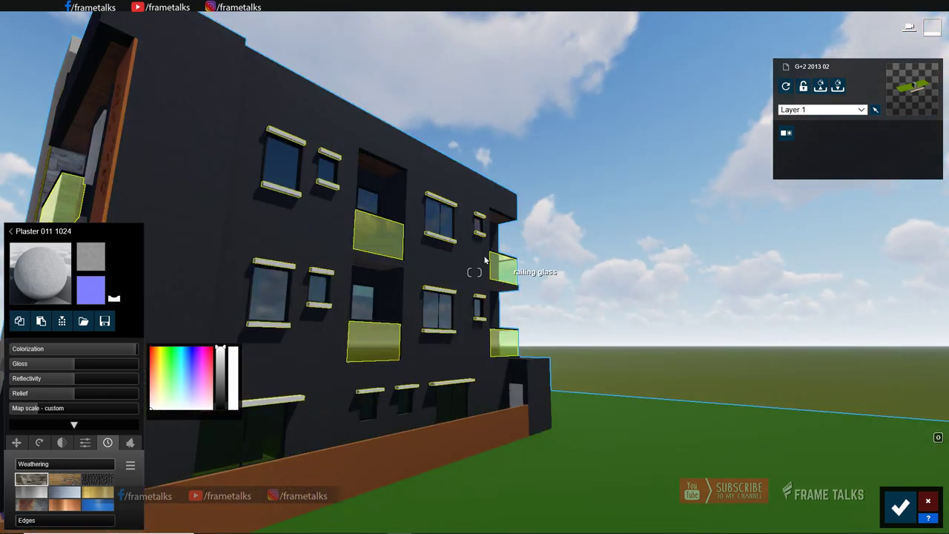
Apply the first Indoor > Metal material to the selected surface.
{"action": "left_click", "coordinate": [485, 259]}
{"action": "left_click", "coordinate": [61, 201]}
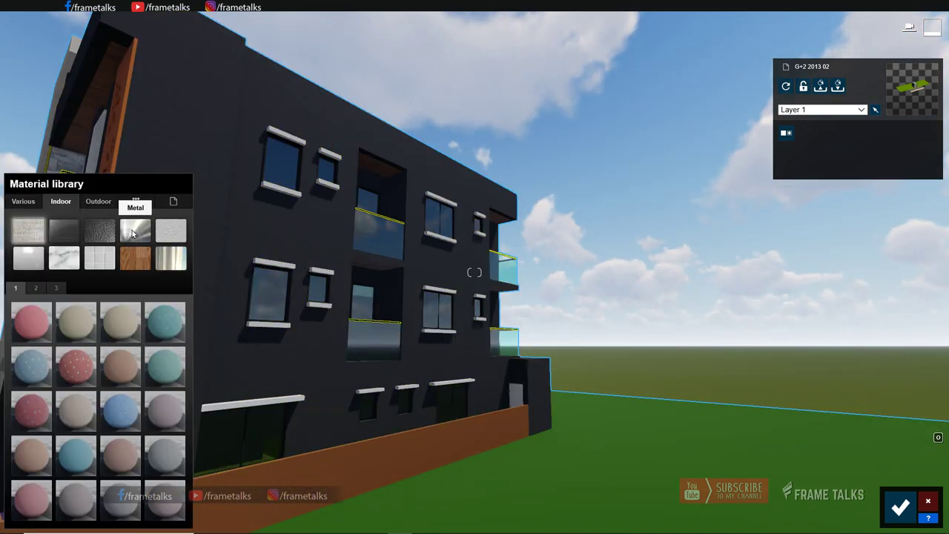
{"action": "left_click", "coordinate": [135, 231]}
{"action": "left_click", "coordinate": [32, 321]}
Give the side window glass a dark Standard material with adjusted settings.
{"action": "mouse_move", "coordinate": [334, 326]}
{"action": "right_mouse_down"}
{"action": "mouse_move", "coordinate": [445, 337]}
{"action": "mouse_move", "coordinate": [375, 334]}
{"action": "right_mouse_up"}
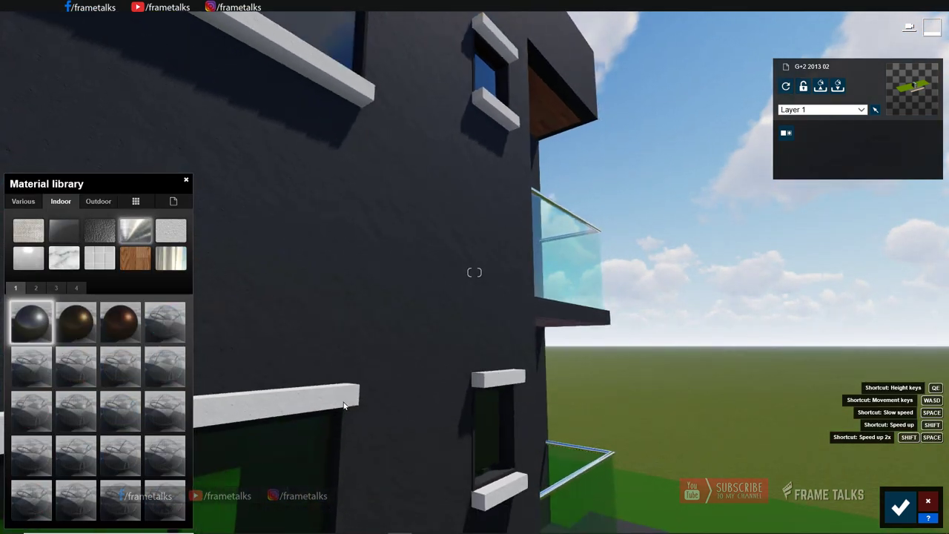
{"action": "left_click", "coordinate": [374, 334]}
{"action": "left_click", "coordinate": [79, 286]}
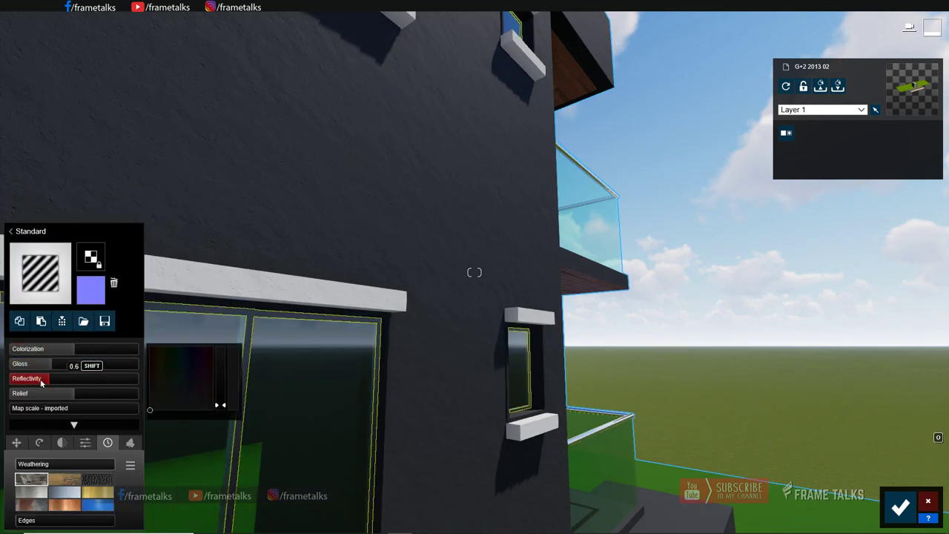
{"action": "left_click", "coordinate": [112, 350]}
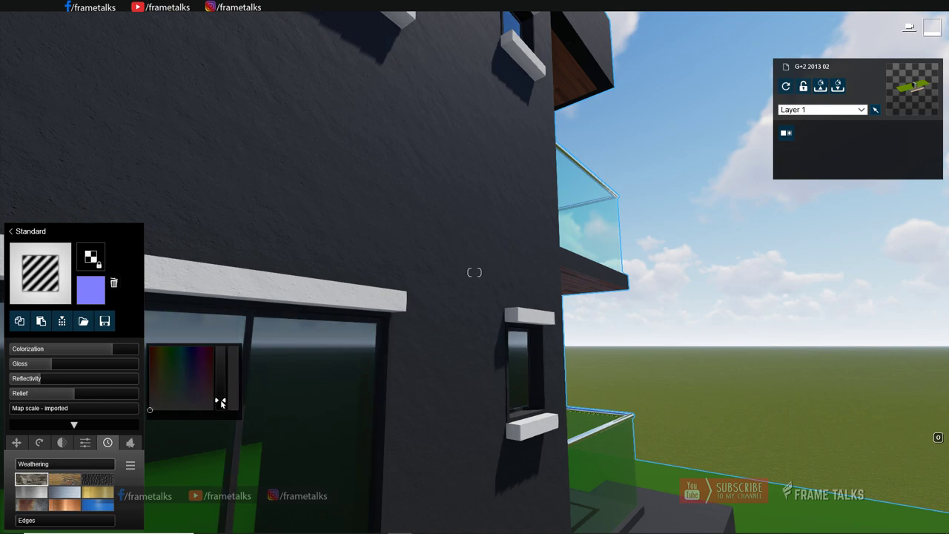
{"action": "left_click", "coordinate": [11, 230]}
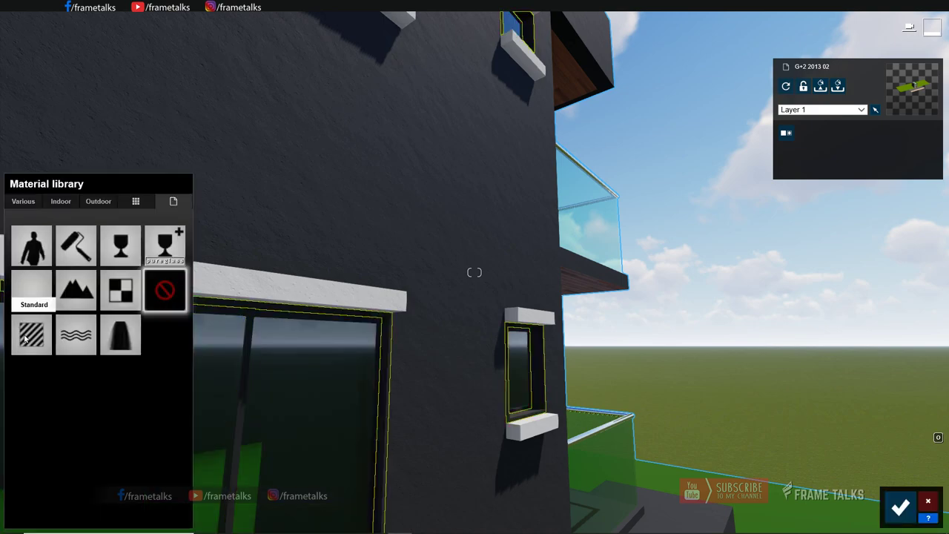
{"action": "left_click", "coordinate": [34, 285]}
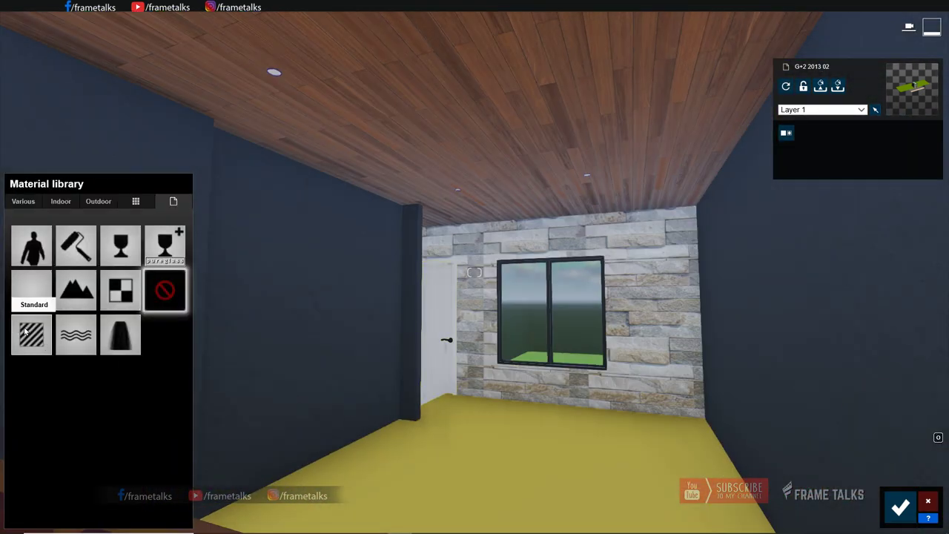
Give the interior door a Wood Floor texture from the Wood material category.
{"action": "left_click", "coordinate": [24, 331]}
{"action": "left_click", "coordinate": [98, 201]}
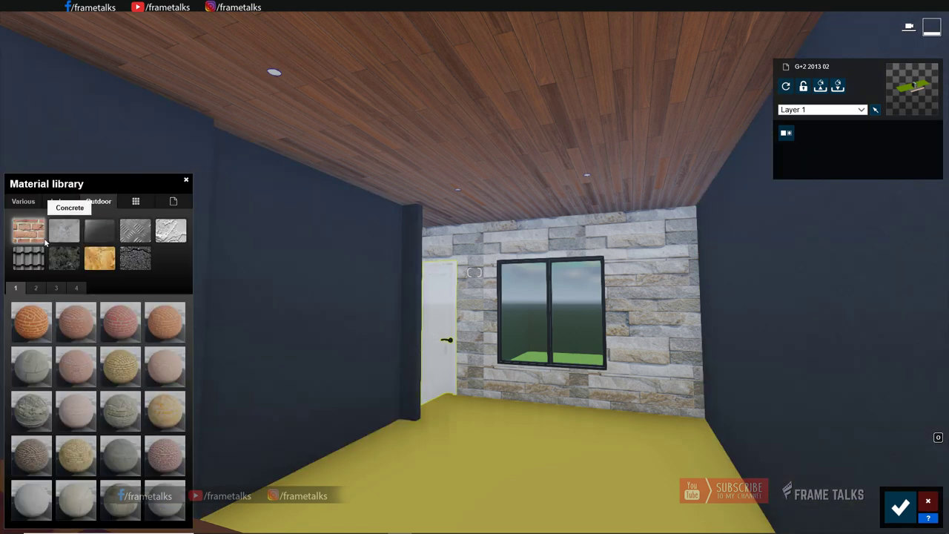
{"action": "left_click", "coordinate": [135, 258]}
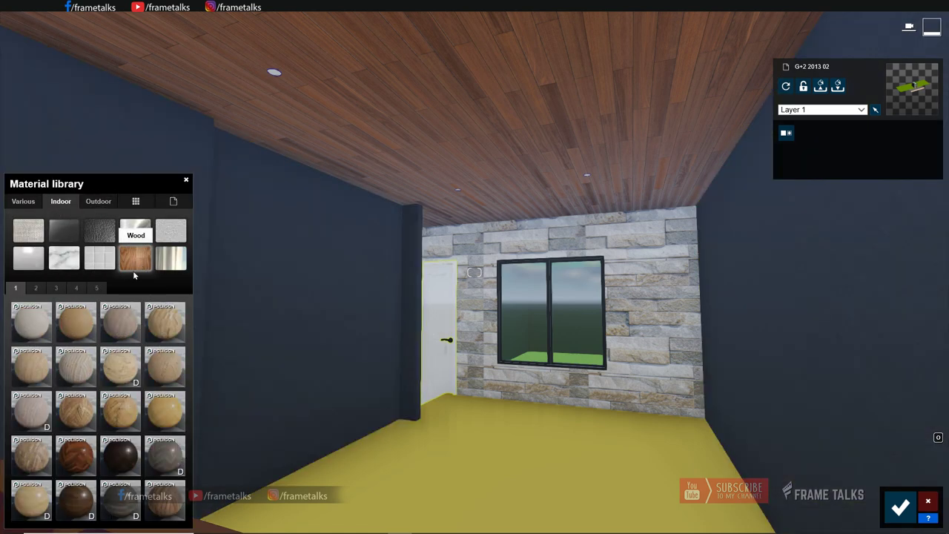
{"action": "left_click", "coordinate": [76, 288]}
{"action": "left_click", "coordinate": [164, 321]}
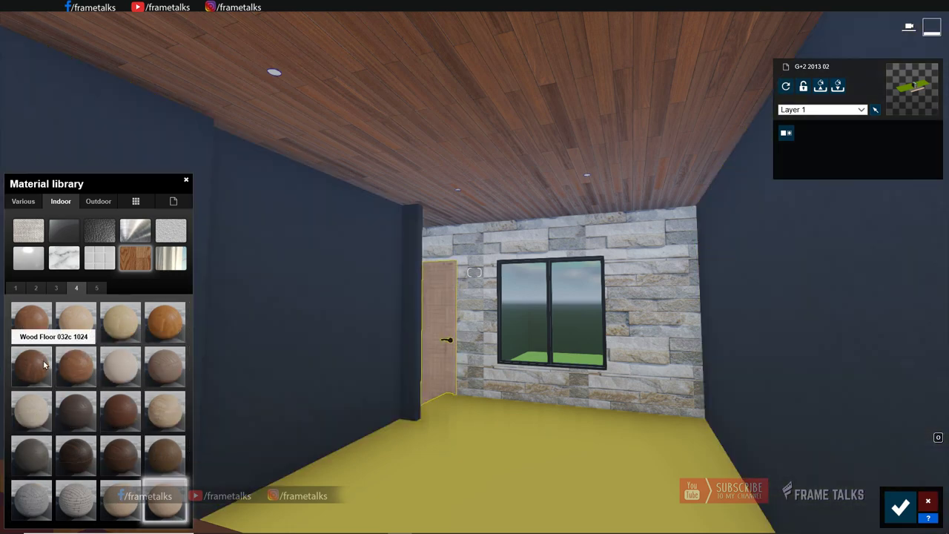
Return outside and give the selected plastered facade parts a Standard material.
{"action": "key", "text": "1"}
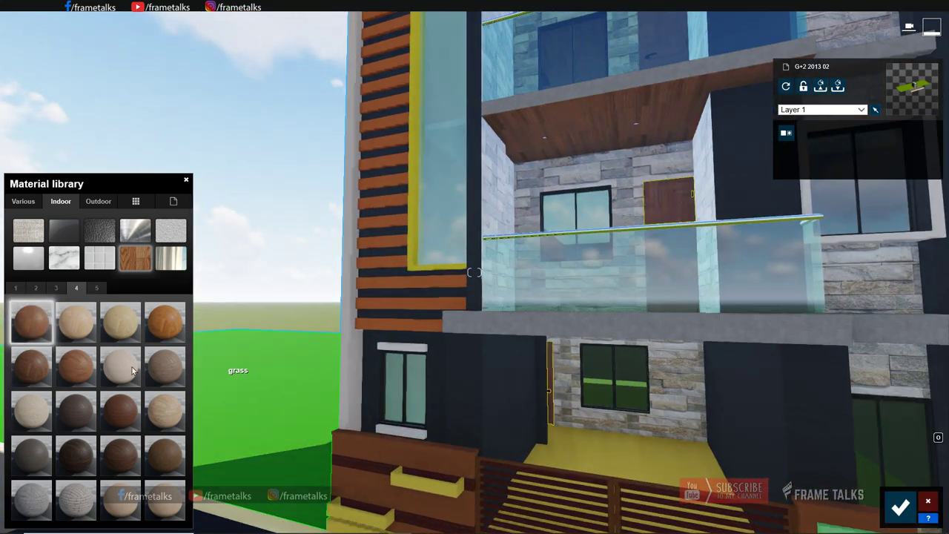
{"action": "left_click", "coordinate": [573, 409]}
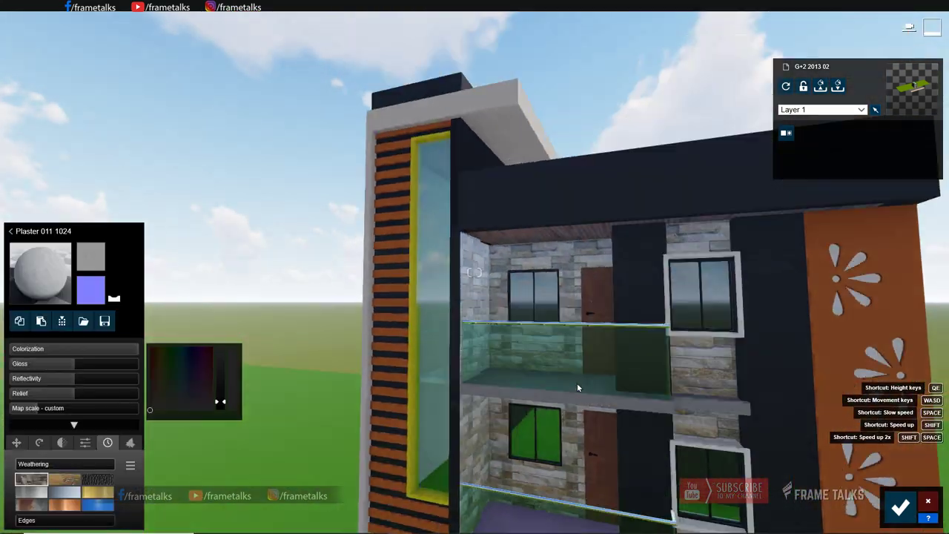
{"action": "key", "text": "Escape"}
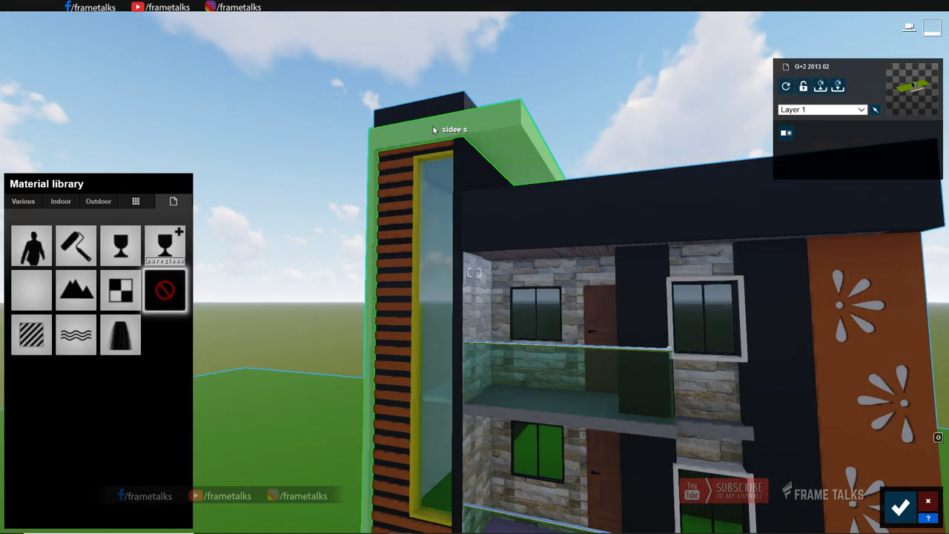
{"action": "left_click", "coordinate": [433, 129]}
{"action": "key", "text": "Escape"}
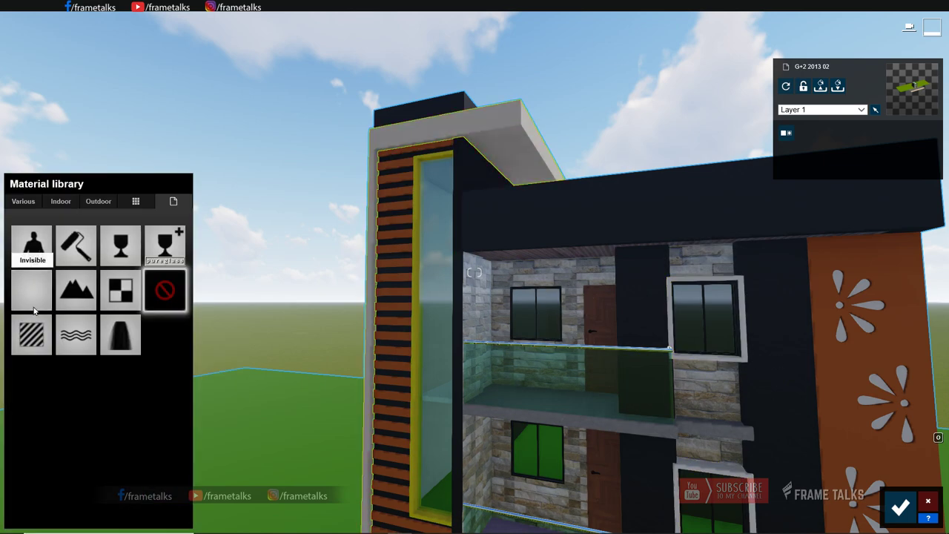
{"action": "left_click", "coordinate": [45, 336]}
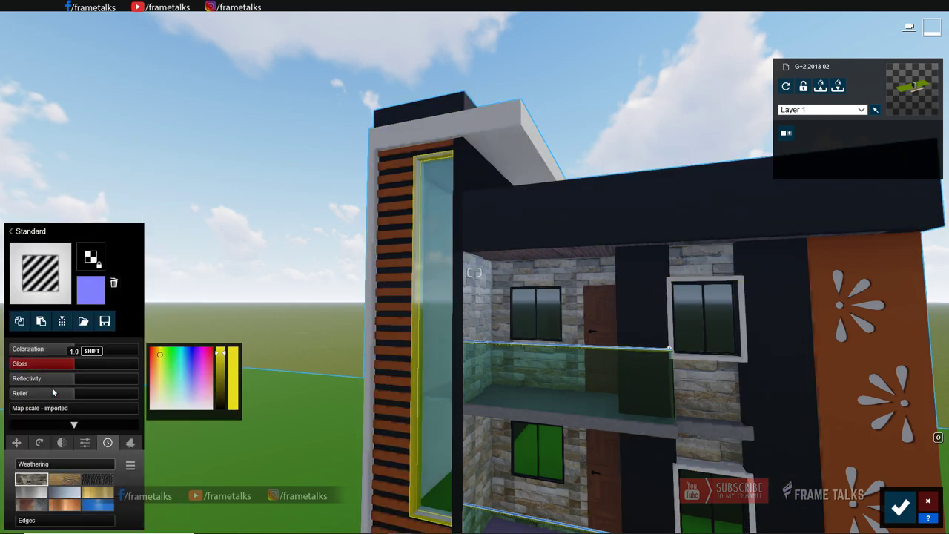
Paste Plaster 011 onto the louvres and flower panel and tint it orange.
{"action": "left_click", "coordinate": [385, 385]}
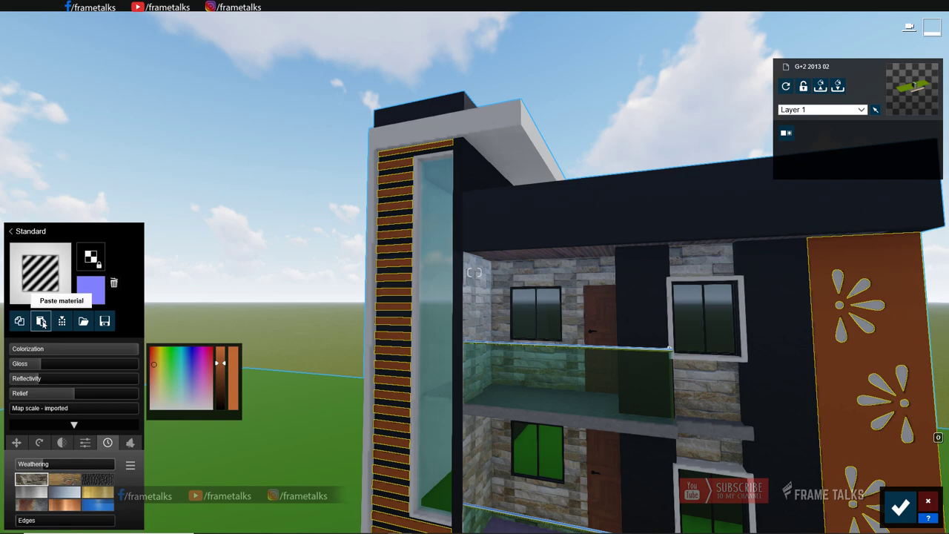
{"action": "left_click", "coordinate": [42, 323]}
{"action": "left_click", "coordinate": [222, 360]}
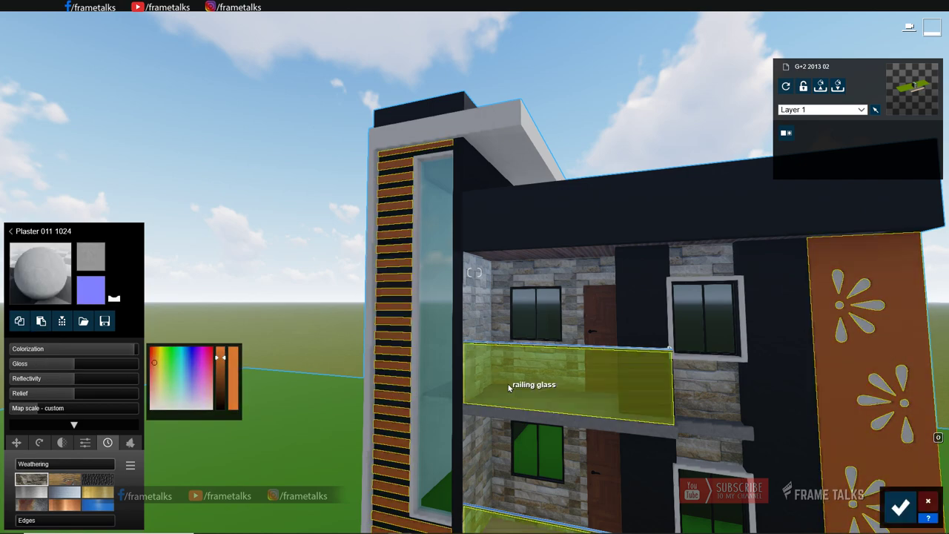
Reframe the camera on the building front and bring back the materials list.
{"action": "right_click_drag", "start_coordinate": [529, 383], "coordinate": [523, 407]}
{"action": "key", "text": "s"}
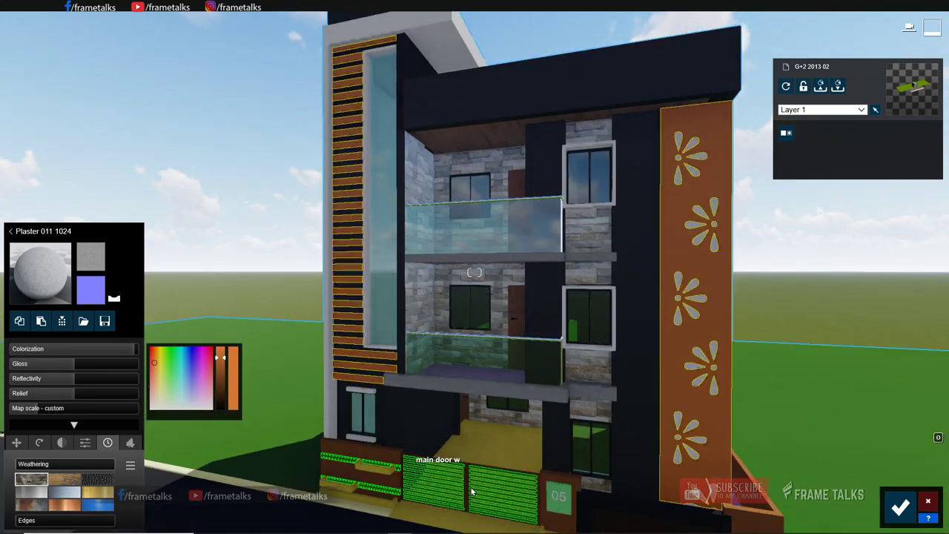
{"action": "key", "text": "q"}
{"action": "key", "text": "e"}
{"action": "key", "text": "w"}
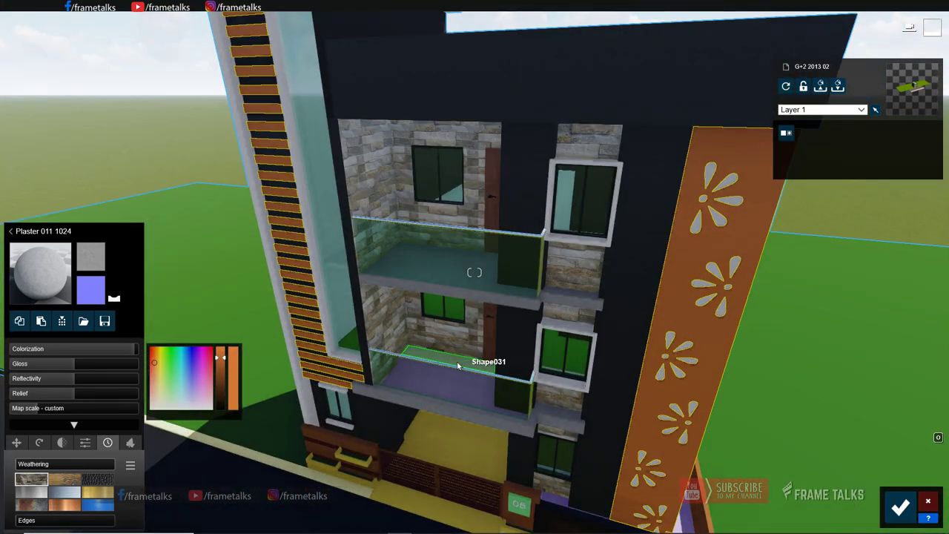
{"action": "left_click", "coordinate": [11, 231]}
Apply an indoor tile material to the lower balcony floor.
{"action": "left_click", "coordinate": [61, 201]}
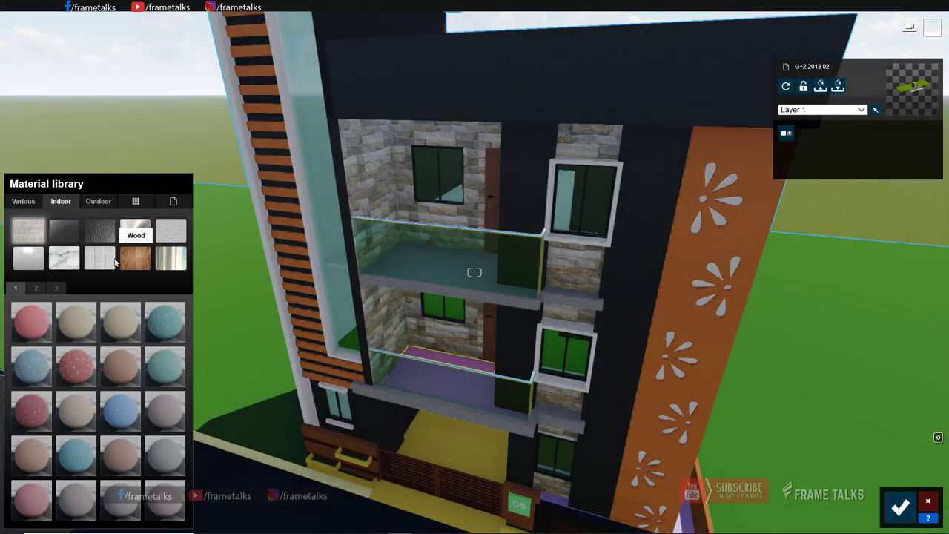
{"action": "left_click", "coordinate": [176, 371]}
{"action": "scroll", "coordinate": [476, 382], "scroll_direction": "up", "scroll_amount": 5}
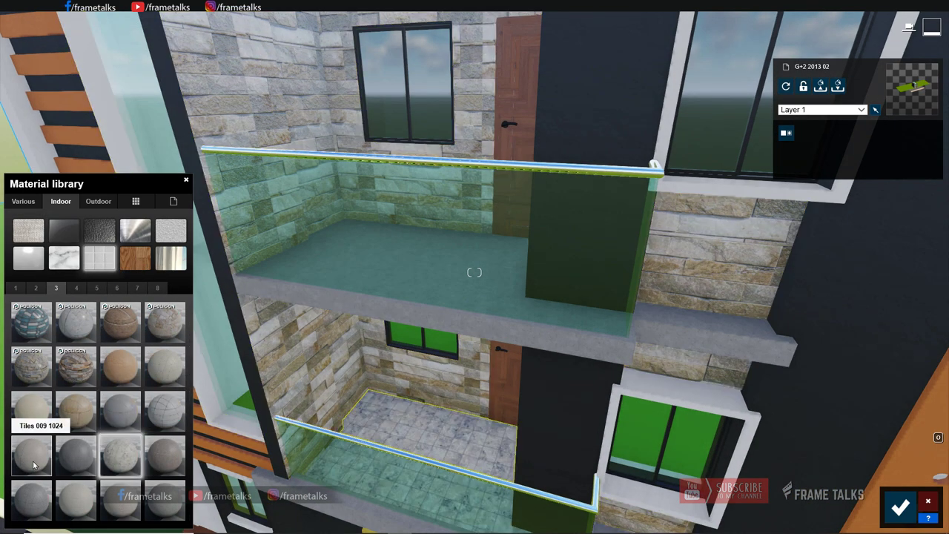
{"action": "left_click", "coordinate": [120, 454]}
{"action": "right_click_drag", "start_coordinate": [437, 374], "coordinate": [475, 272]}
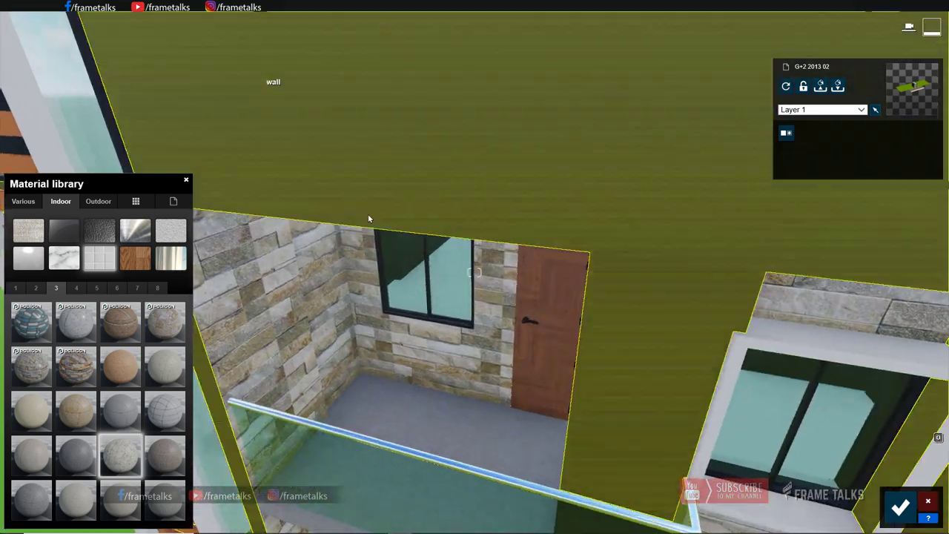
{"action": "scroll", "coordinate": [322, 482], "scroll_direction": "up", "scroll_amount": 5}
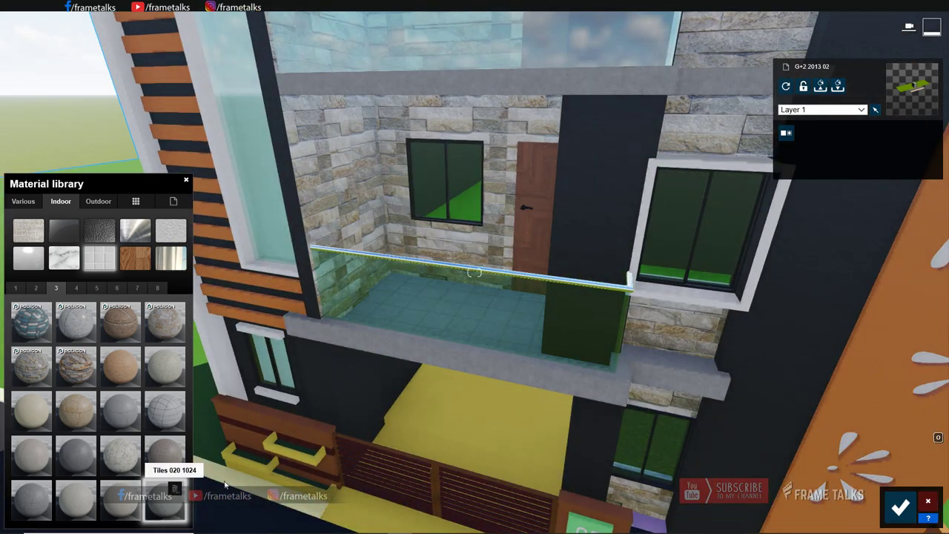
Give the floor slab a Standard material, then a grey outdoor paving stone.
{"action": "left_click", "coordinate": [173, 201]}
{"action": "left_click", "coordinate": [37, 333]}
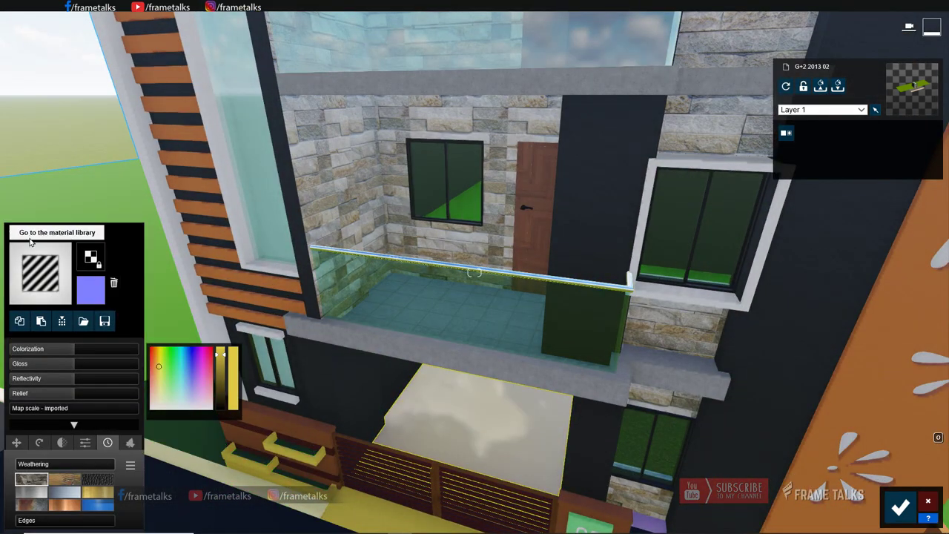
{"action": "left_click", "coordinate": [29, 241]}
{"action": "left_click", "coordinate": [173, 201]}
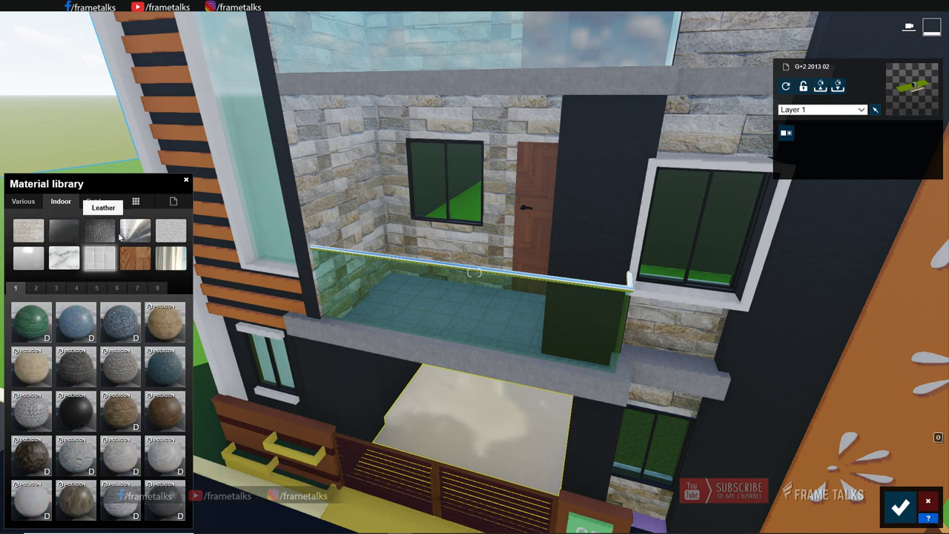
{"action": "left_click", "coordinate": [116, 232]}
{"action": "left_click", "coordinate": [98, 201]}
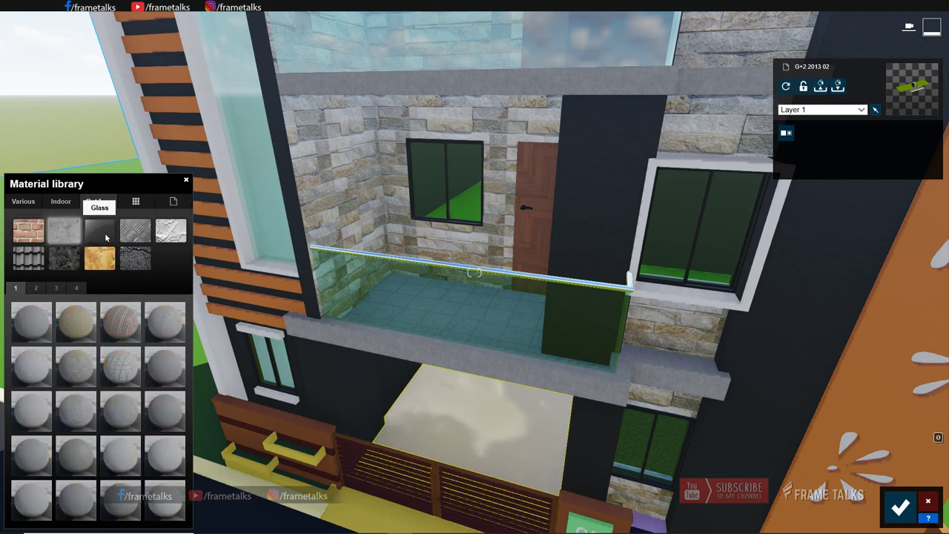
{"action": "left_click", "coordinate": [127, 368]}
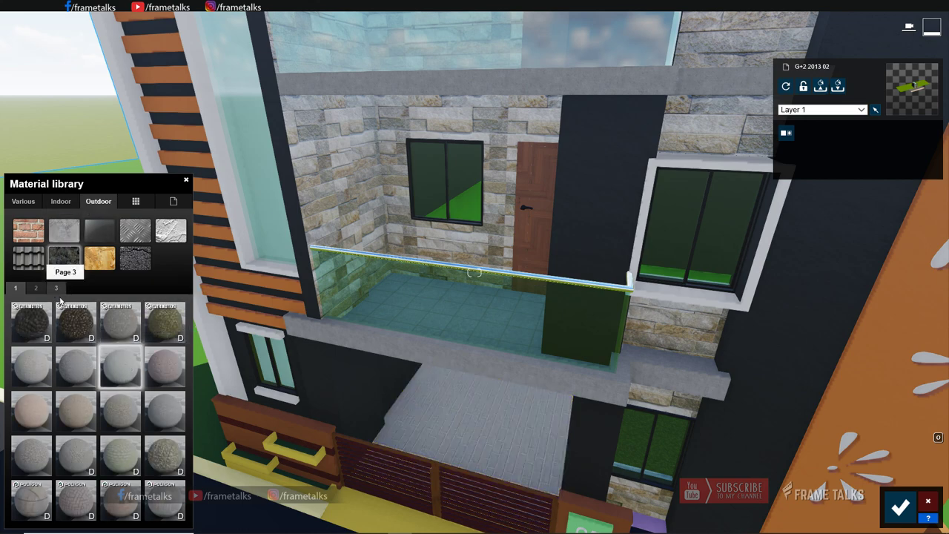
{"action": "left_click", "coordinate": [58, 290]}
{"action": "left_click", "coordinate": [60, 201]}
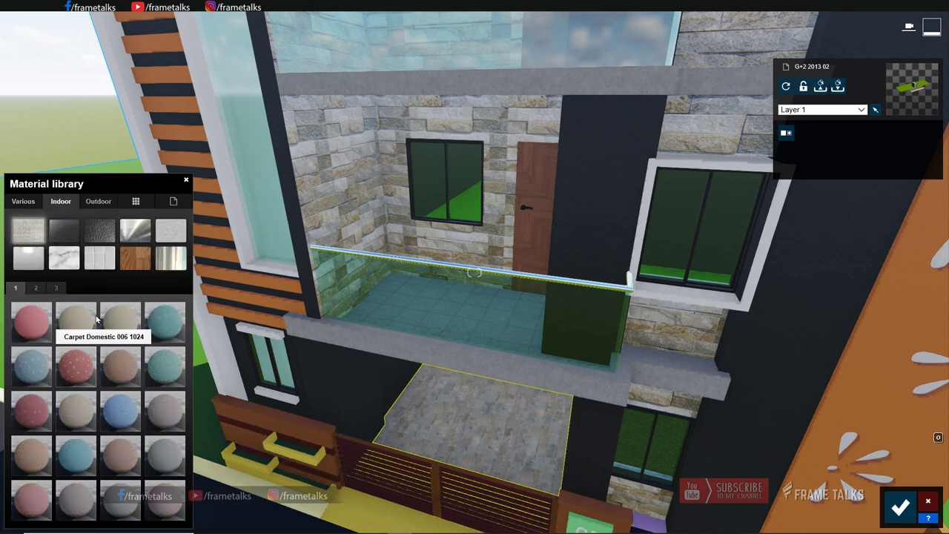
Pave the ramp strip in front of the gate with grey Tiles 015.
{"action": "key", "text": "w"}
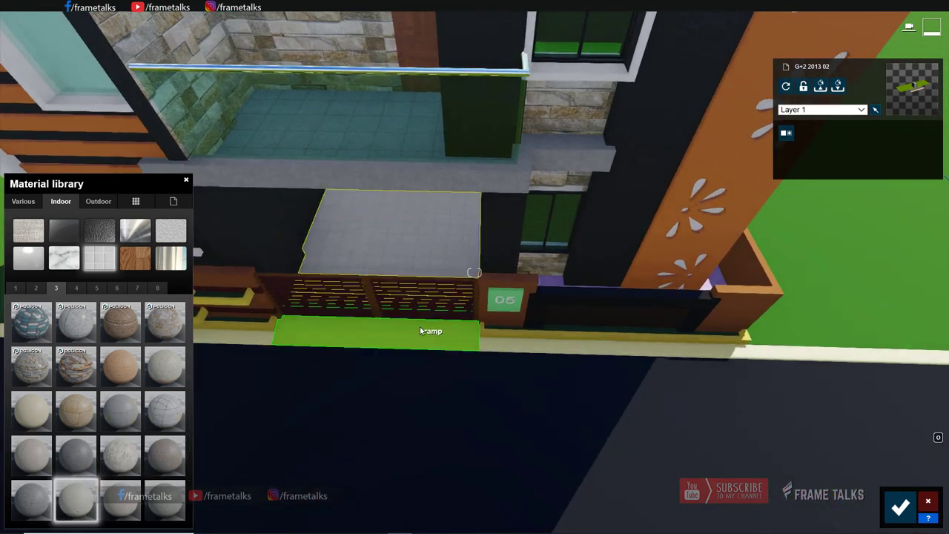
{"action": "left_click", "coordinate": [415, 331]}
{"action": "left_click", "coordinate": [390, 233]}
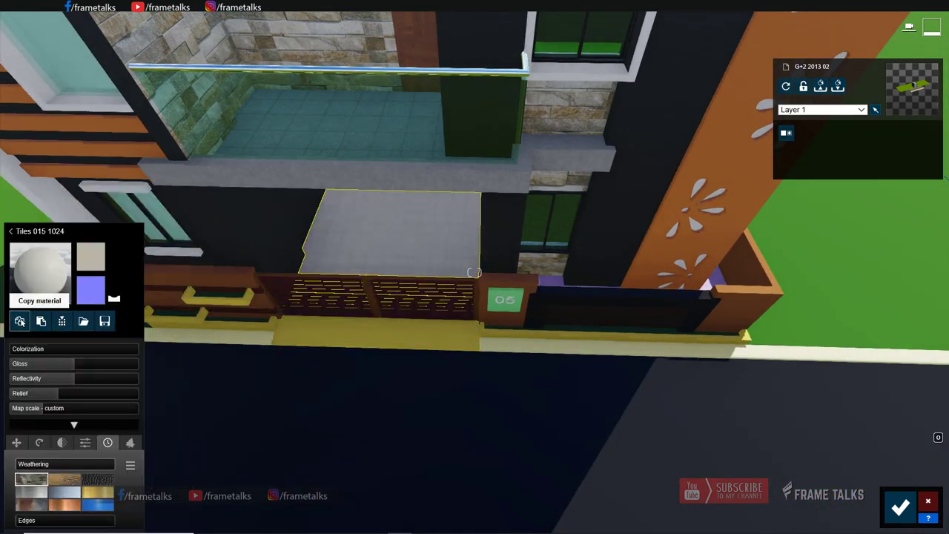
{"action": "left_click", "coordinate": [20, 320]}
{"action": "left_click", "coordinate": [37, 347]}
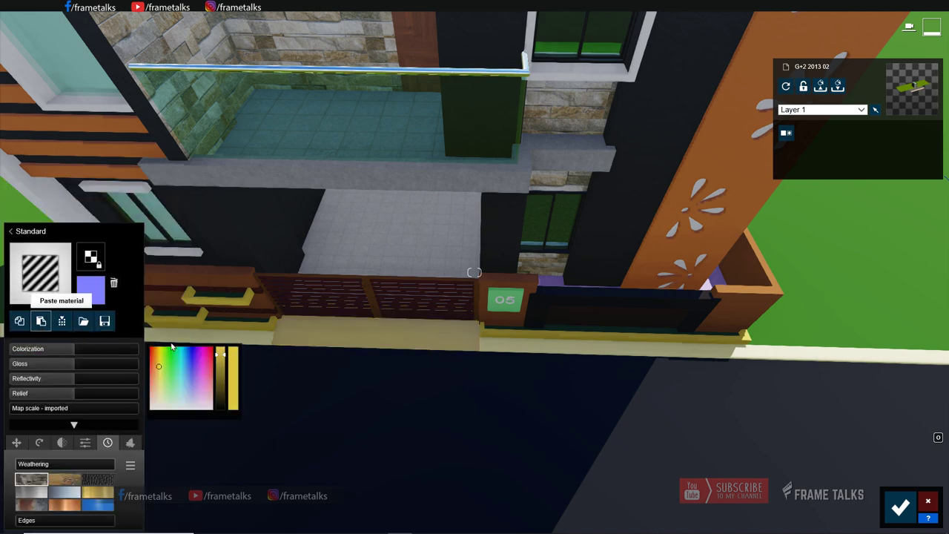
Apply a light outdoor stone material to the planter boxes on the boundary wall.
{"action": "left_click", "coordinate": [528, 348]}
{"action": "left_click", "coordinate": [98, 201]}
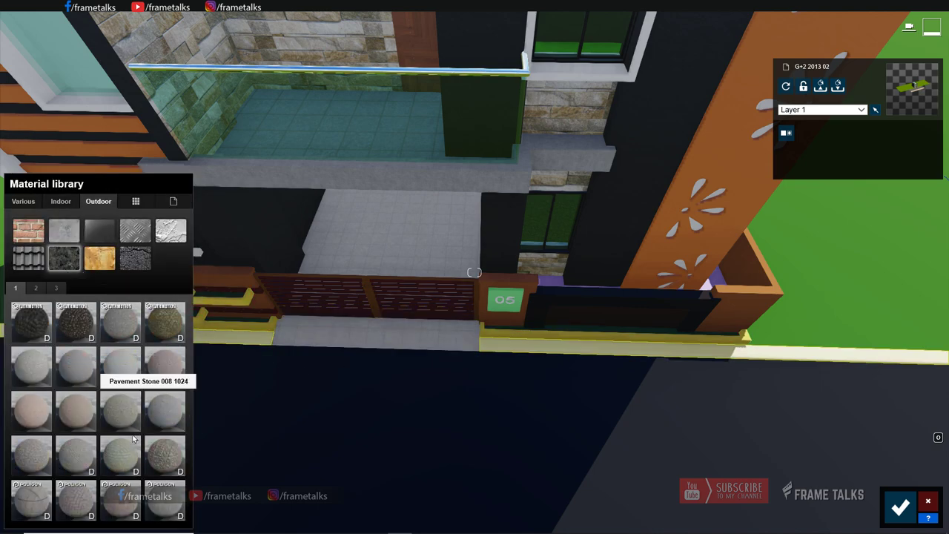
{"action": "scroll", "coordinate": [572, 367], "scroll_direction": "up", "scroll_amount": 3}
{"action": "scroll", "coordinate": [459, 400], "scroll_direction": "up", "scroll_amount": 3}
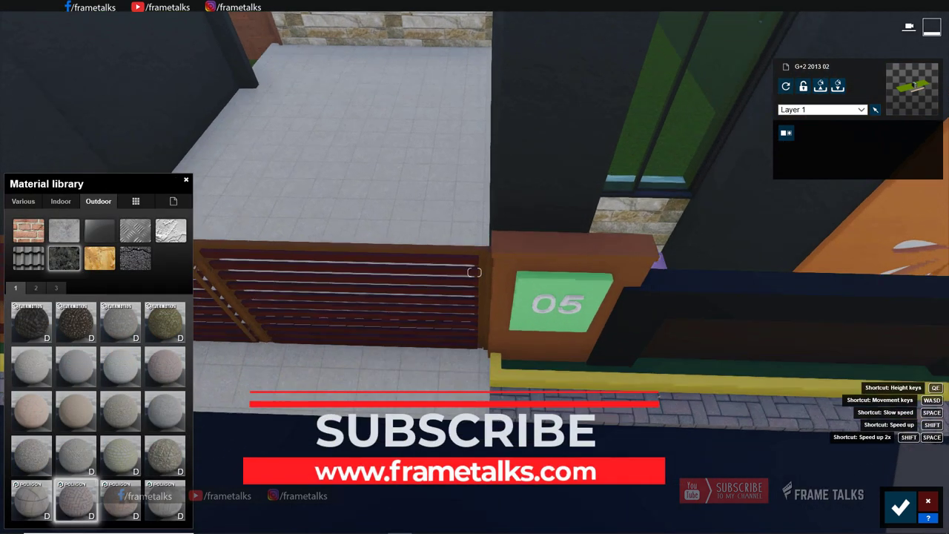
{"action": "scroll", "coordinate": [342, 528], "scroll_direction": "up", "scroll_amount": 2}
{"action": "mouse_move", "coordinate": [342, 528]}
{"action": "right_mouse_down"}
{"action": "mouse_move", "coordinate": [478, 393]}
{"action": "mouse_move", "coordinate": [563, 348]}
{"action": "mouse_move", "coordinate": [401, 143]}
{"action": "mouse_move", "coordinate": [516, 120]}
{"action": "right_mouse_up"}
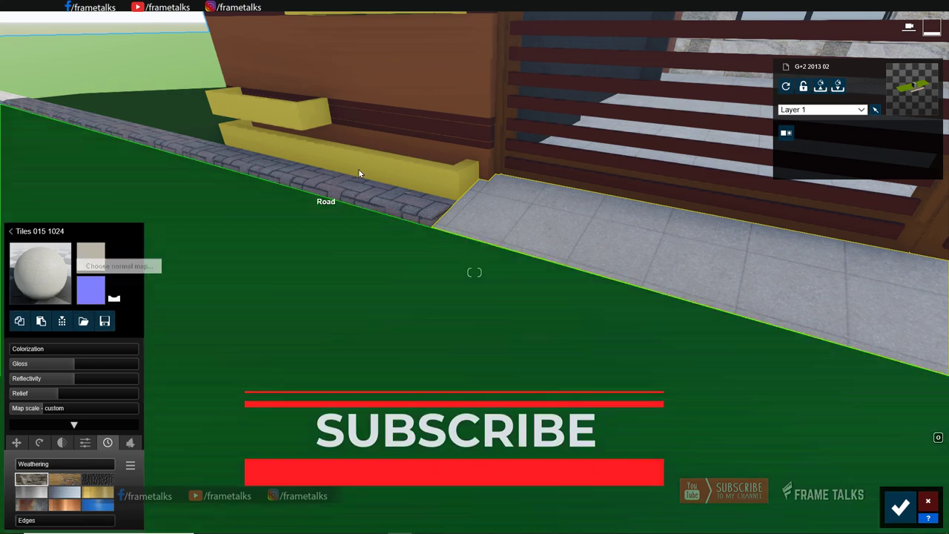
{"action": "left_click", "coordinate": [358, 169]}
{"action": "left_click", "coordinate": [37, 331]}
{"action": "right_click_drag", "start_coordinate": [401, 117], "coordinate": [359, 206]}
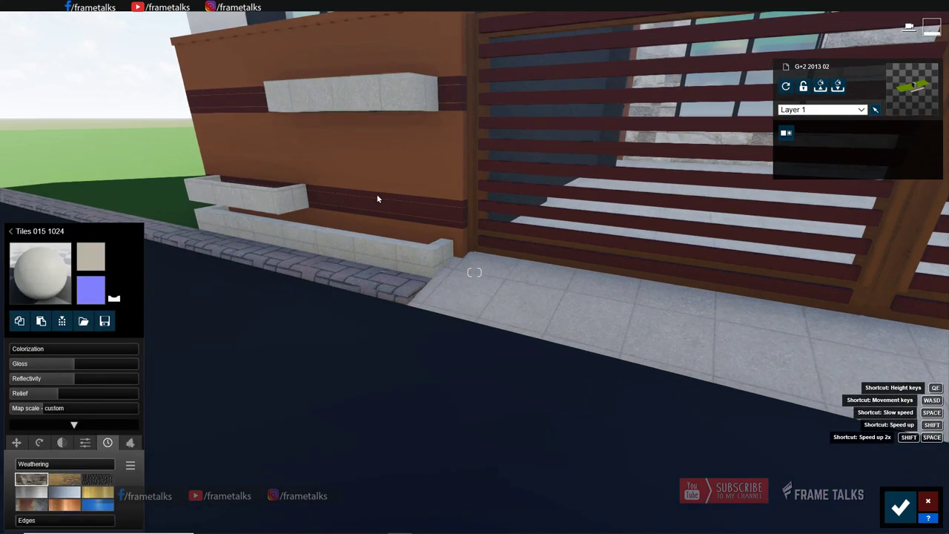
Make the brown boundary wall white with a plain Standard plaster material.
{"action": "left_click", "coordinate": [358, 198]}
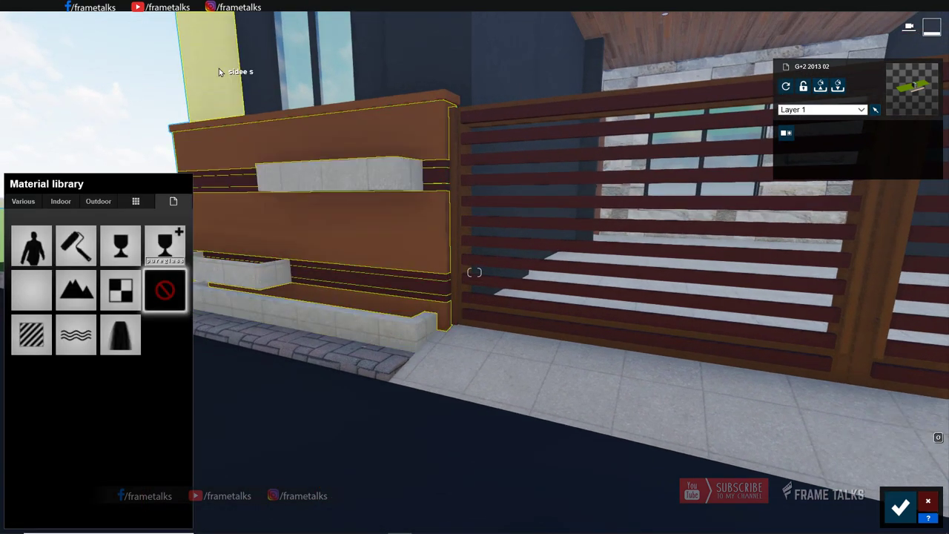
{"action": "right_click_drag", "start_coordinate": [358, 198], "coordinate": [386, 208]}
{"action": "right_click_drag", "start_coordinate": [474, 272], "coordinate": [543, 70]}
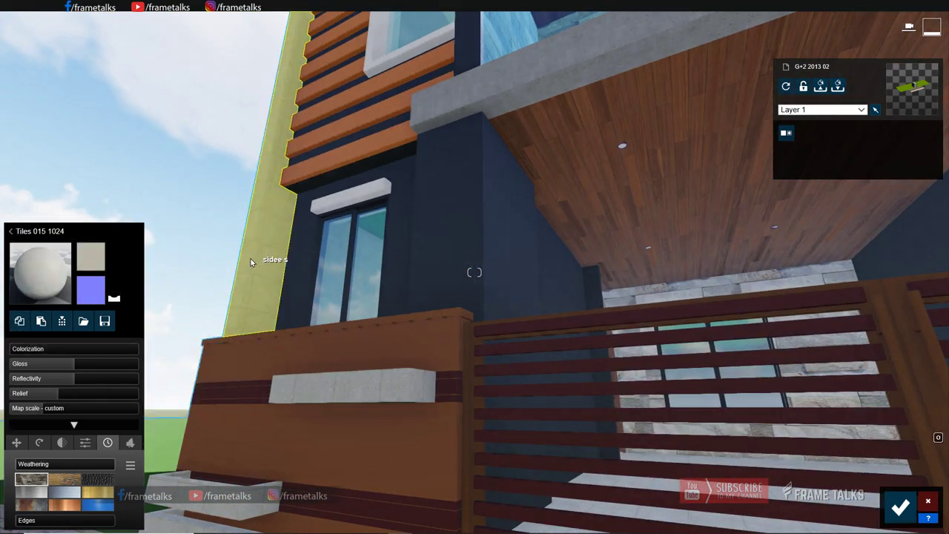
{"action": "left_click", "coordinate": [272, 401]}
{"action": "left_click", "coordinate": [41, 349]}
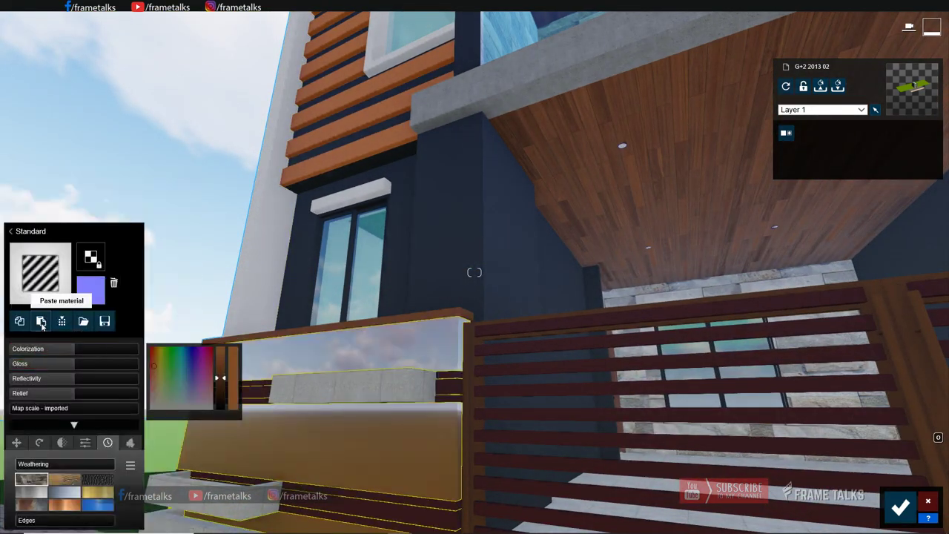
{"action": "left_click", "coordinate": [36, 338]}
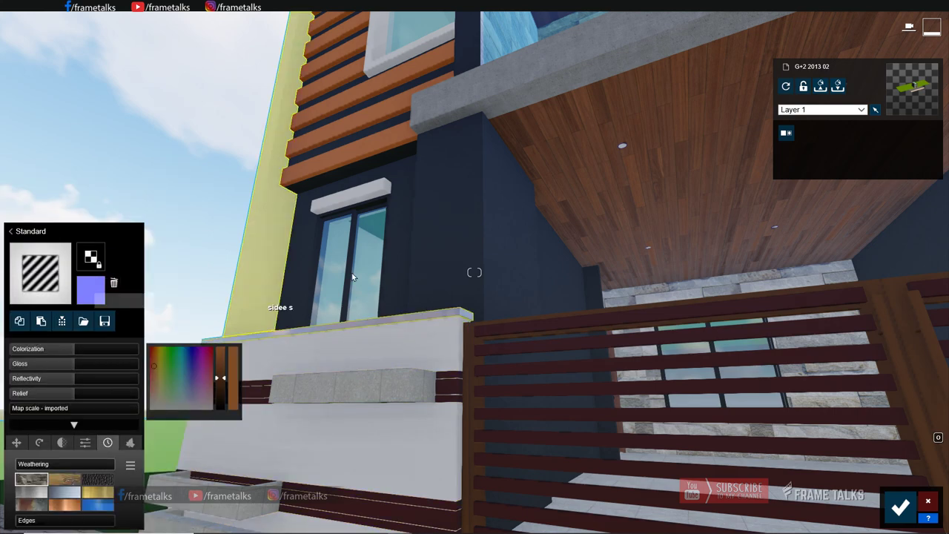
Give the wooden porch ceiling the Wood Floor 033 material.
{"action": "left_click", "coordinate": [415, 396]}
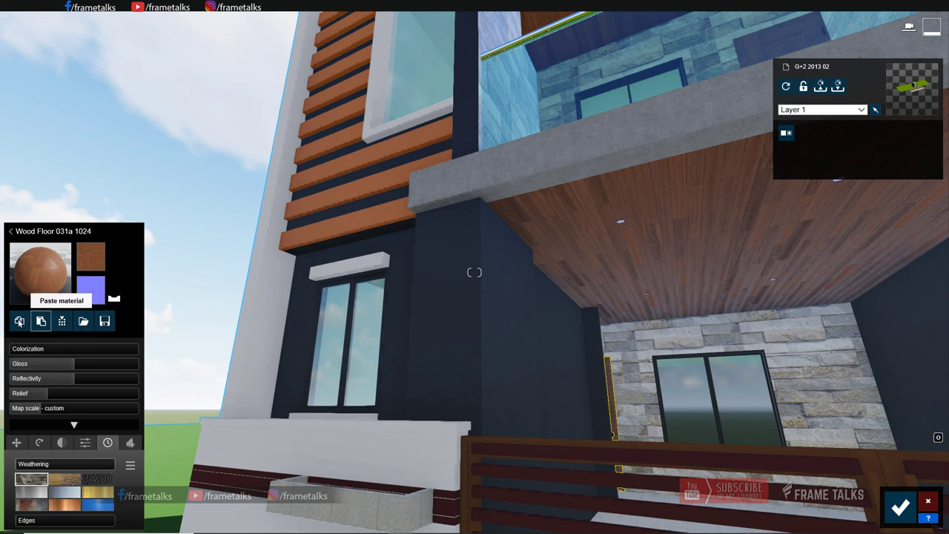
{"action": "left_click", "coordinate": [19, 320]}
{"action": "left_click", "coordinate": [519, 230]}
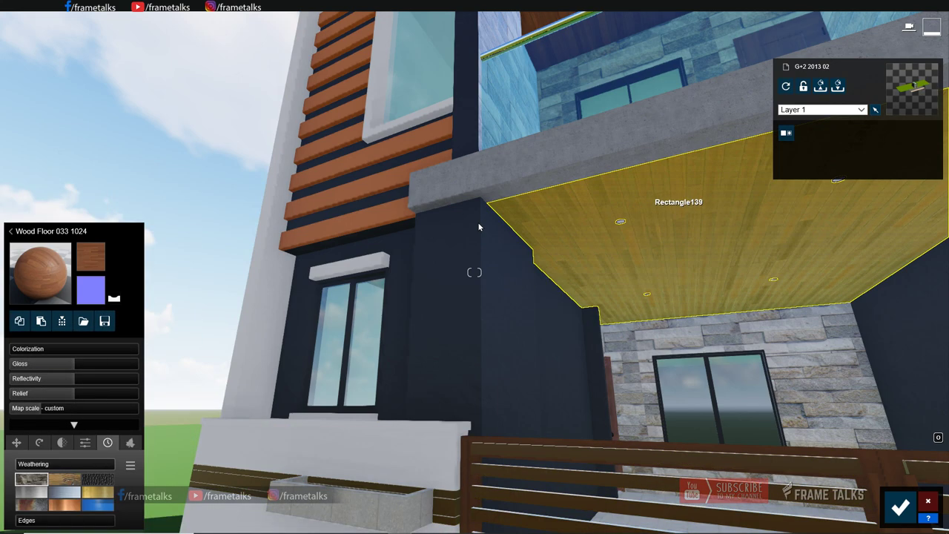
{"action": "scroll", "coordinate": [437, 462], "scroll_direction": "up", "scroll_amount": 3}
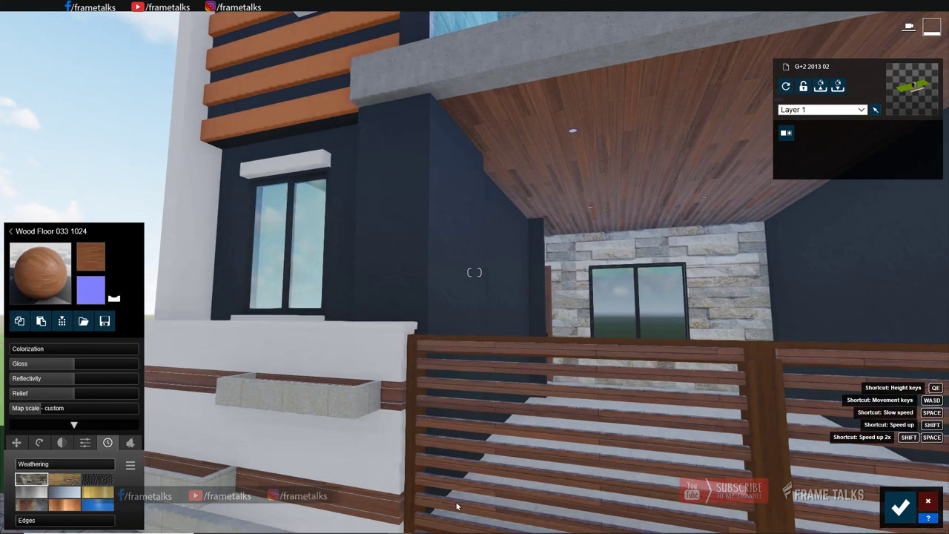
{"action": "left_click", "coordinate": [437, 462]}
Give the gate frame Indoor Metal Brass and fill the planter strip with Landscape grass.
{"action": "left_click", "coordinate": [135, 231]}
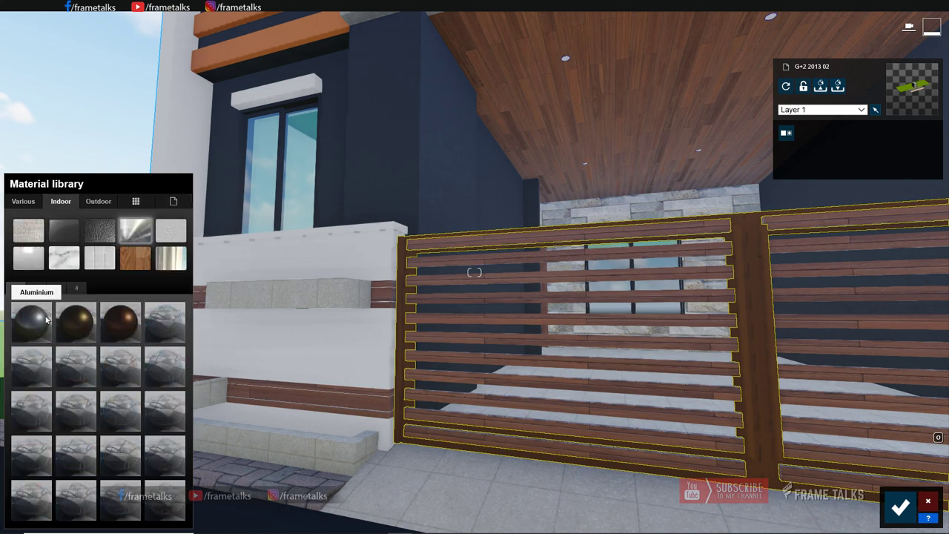
{"action": "left_click", "coordinate": [85, 321]}
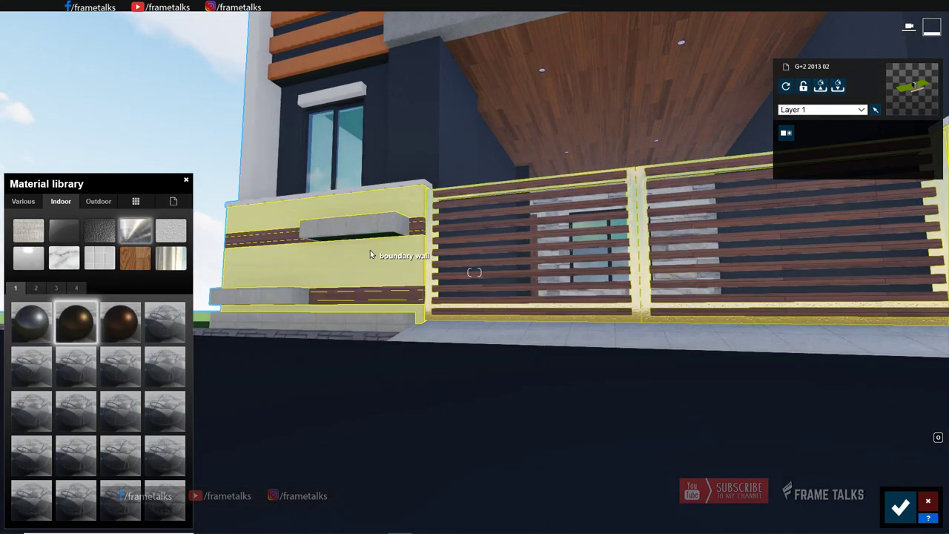
{"action": "left_click", "coordinate": [98, 201]}
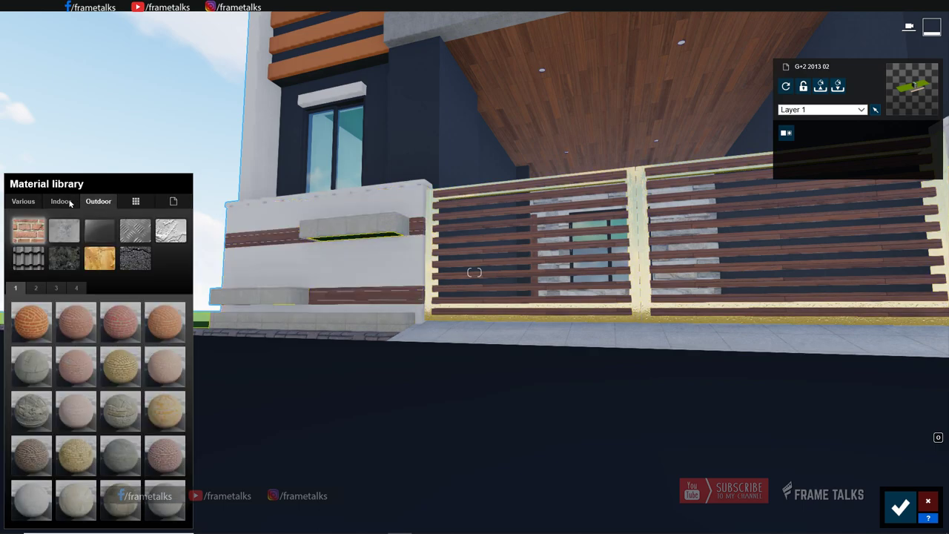
{"action": "left_click", "coordinate": [172, 201]}
{"action": "left_click", "coordinate": [85, 280]}
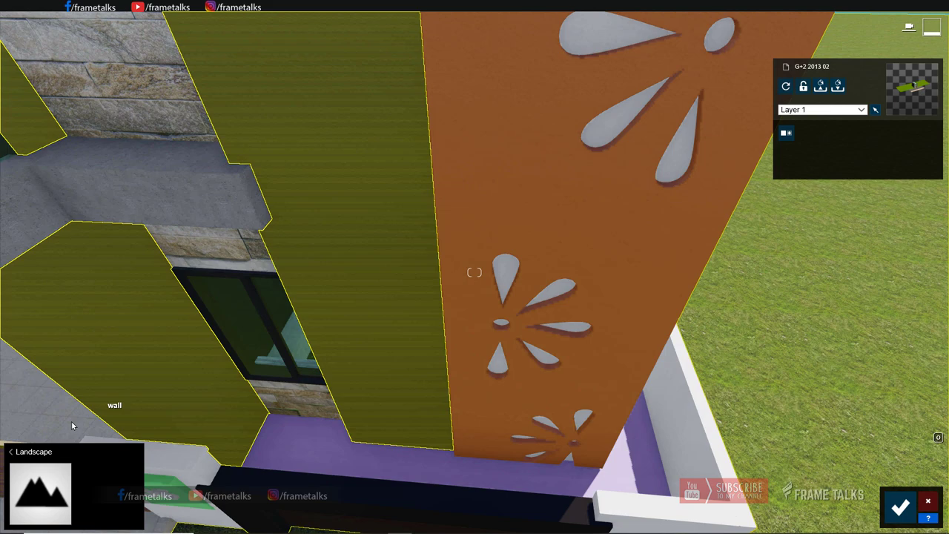
{"action": "left_click", "coordinate": [263, 440]}
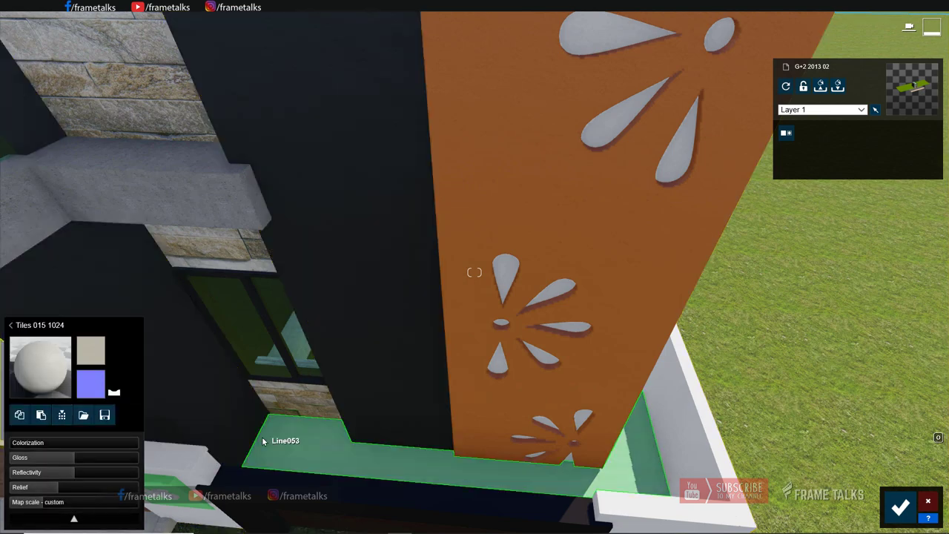
{"action": "left_click", "coordinate": [11, 325]}
{"action": "left_click", "coordinate": [74, 284]}
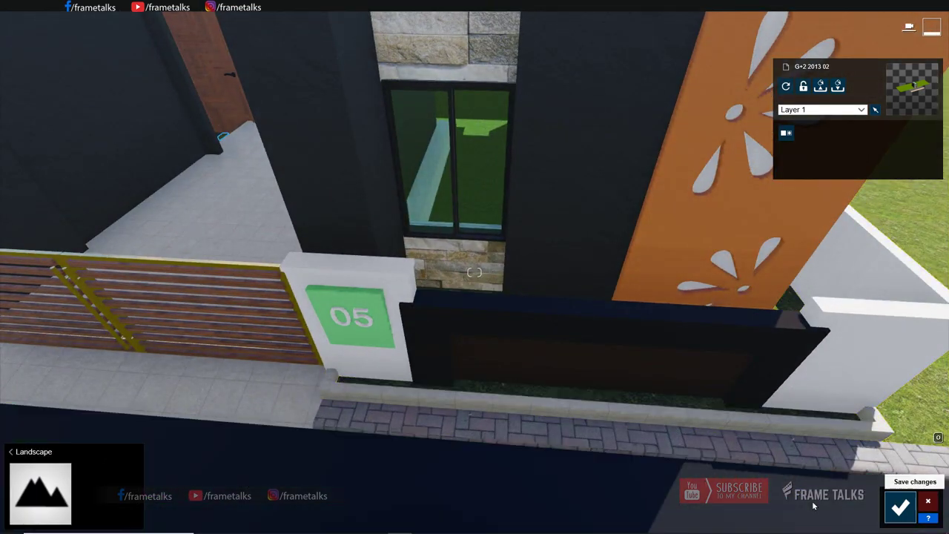
Confirm the material edits and reframe the view on the front facade.
{"action": "left_click", "coordinate": [900, 507]}
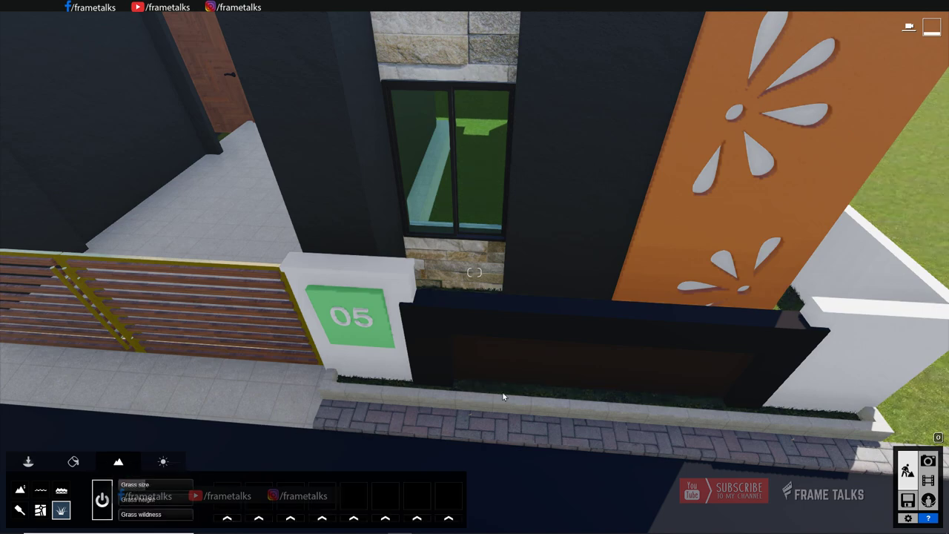
{"action": "right_click_drag", "start_coordinate": [682, 402], "coordinate": [569, 347]}
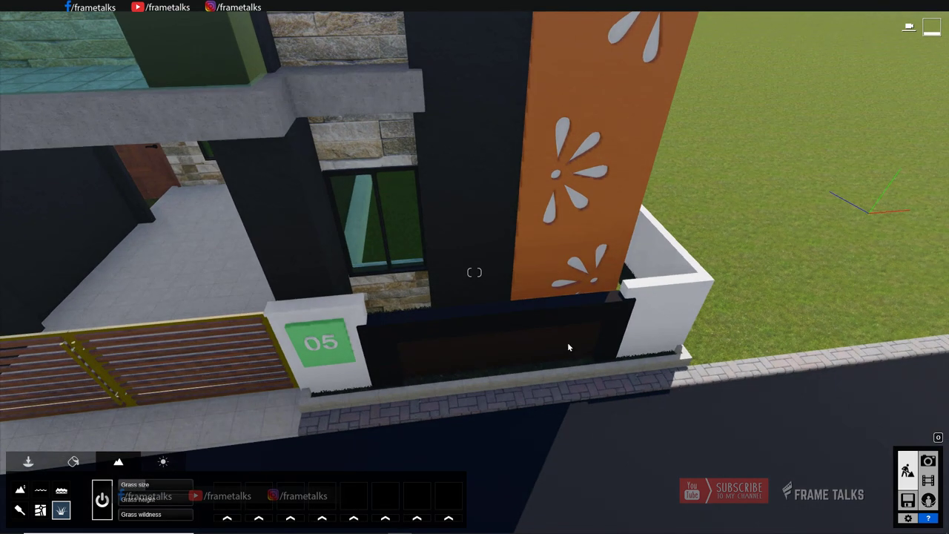
{"action": "right_click_drag", "start_coordinate": [500, 406], "coordinate": [442, 388]}
{"action": "key", "text": "s"}
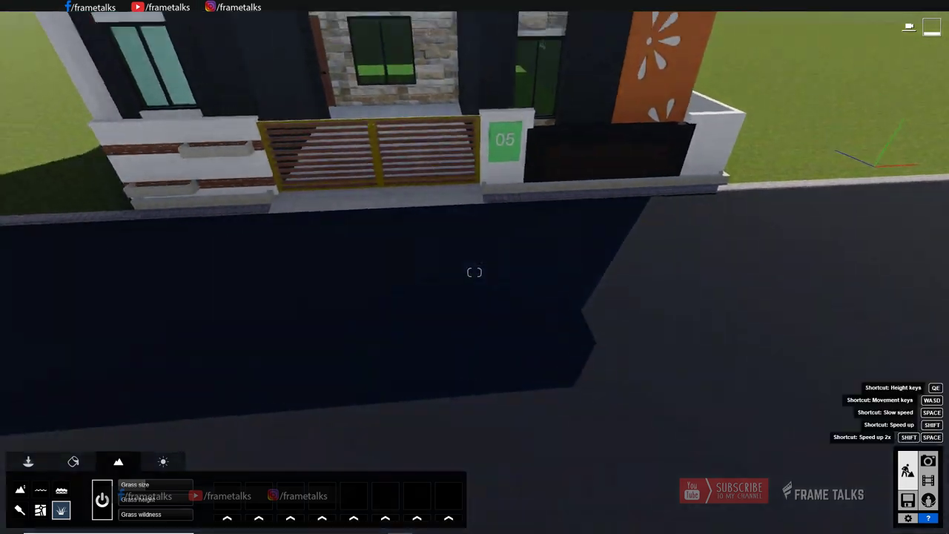
{"action": "right_click_drag", "start_coordinate": [558, 312], "coordinate": [557, 232]}
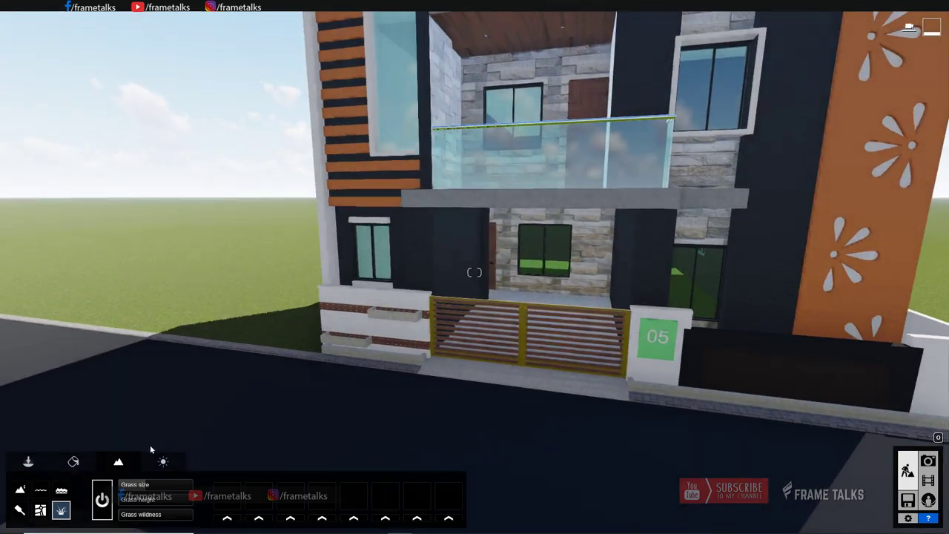
{"action": "left_click", "coordinate": [73, 461]}
Set the window glass to reflectivity 0.3, adjusted glossiness and slight frost, then save.
{"action": "left_click", "coordinate": [518, 104]}
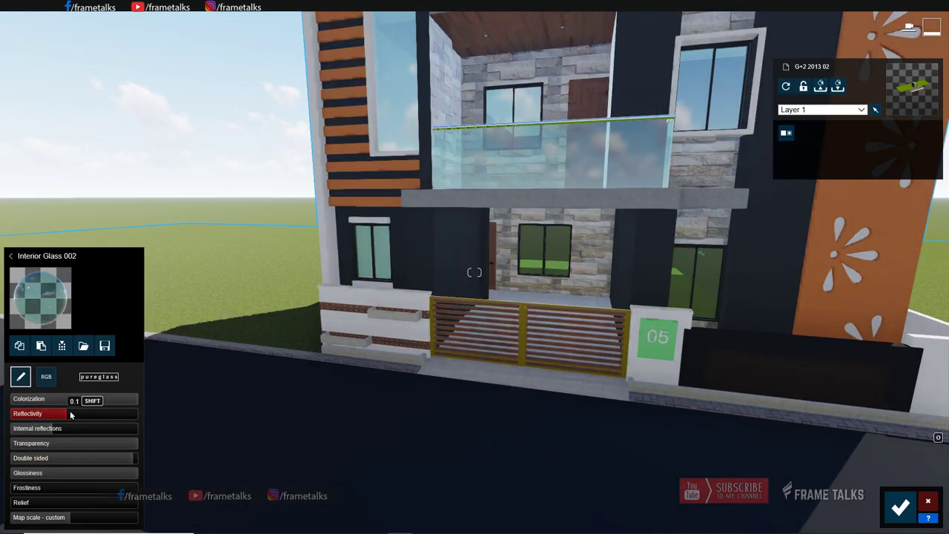
{"action": "left_click_drag", "start_coordinate": [70, 413], "coordinate": [78, 419]}
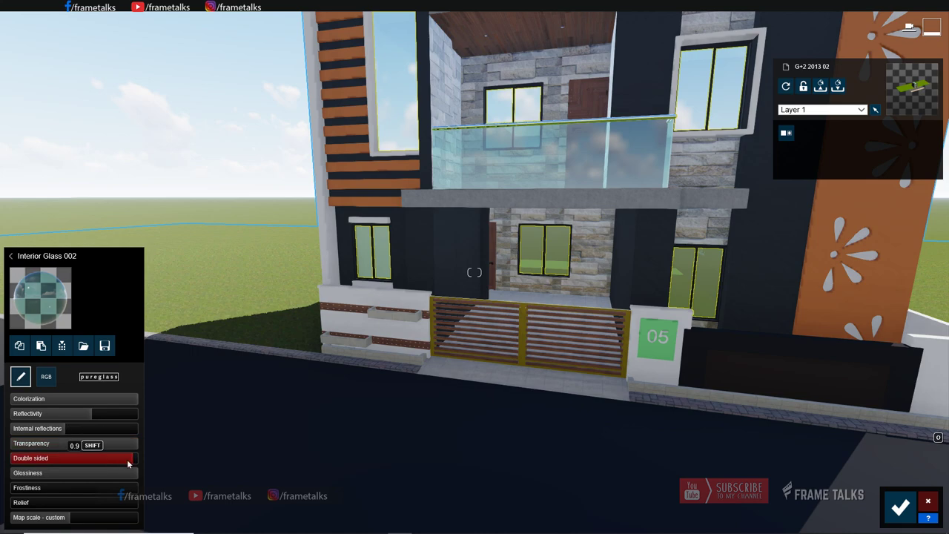
{"action": "left_click_drag", "start_coordinate": [178, 457], "coordinate": [136, 458]}
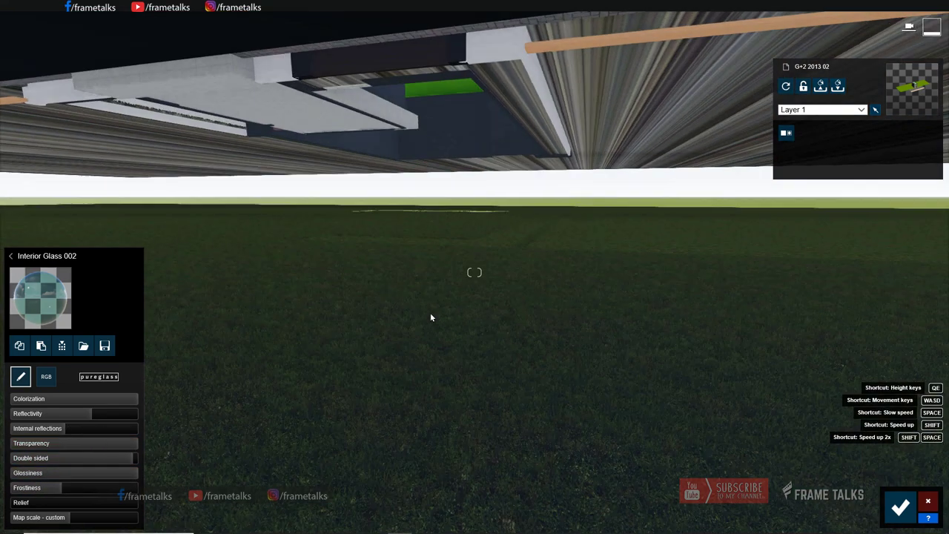
{"action": "right_click_drag", "start_coordinate": [432, 316], "coordinate": [424, 288]}
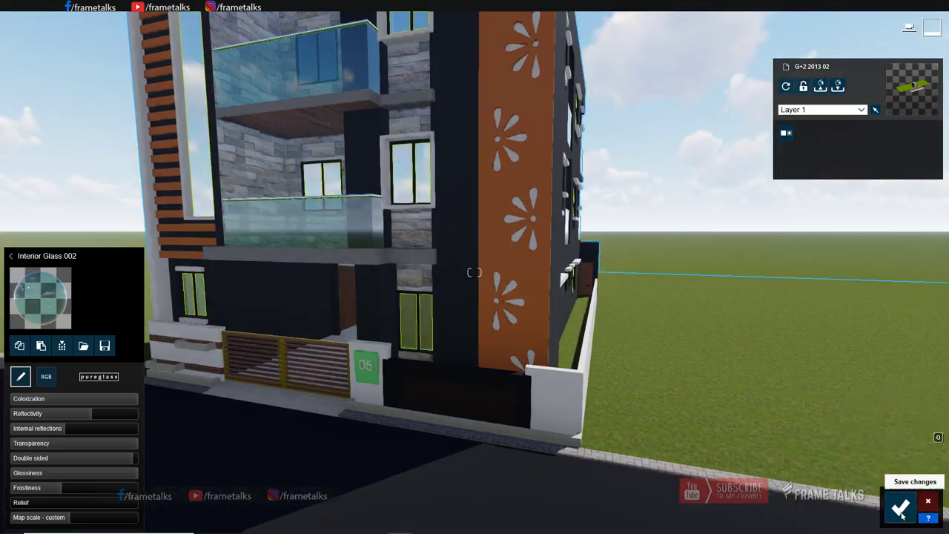
{"action": "left_click", "coordinate": [901, 510]}
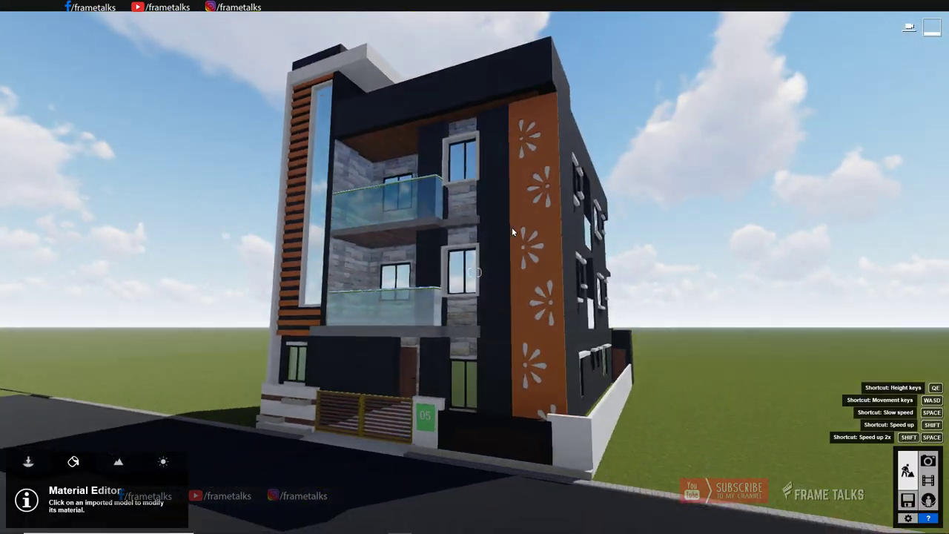
{"action": "scroll", "coordinate": [512, 232], "scroll_direction": "down", "scroll_amount": 5}
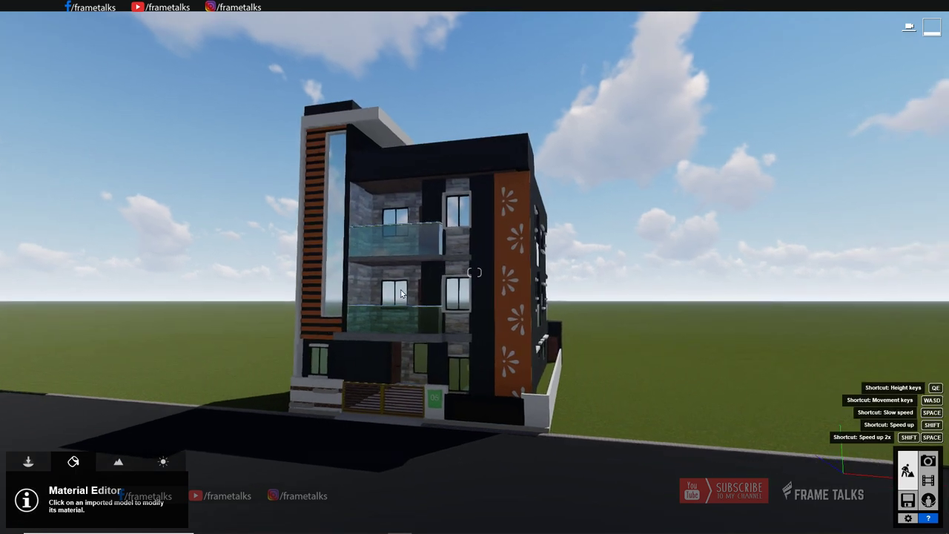
Plant a bamboo clump and American Elm trees on the lawn beside the facade.
{"action": "left_click", "coordinate": [39, 462]}
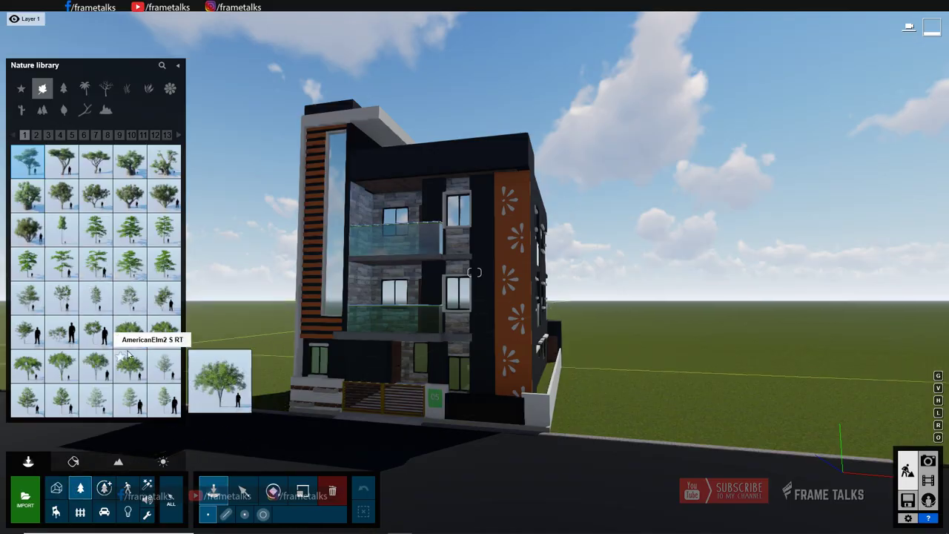
{"action": "mouse_move", "coordinate": [639, 425]}
{"action": "right_mouse_down"}
{"action": "mouse_move", "coordinate": [462, 319]}
{"action": "mouse_move", "coordinate": [475, 271]}
{"action": "right_mouse_up"}
{"action": "left_click", "coordinate": [549, 179]}
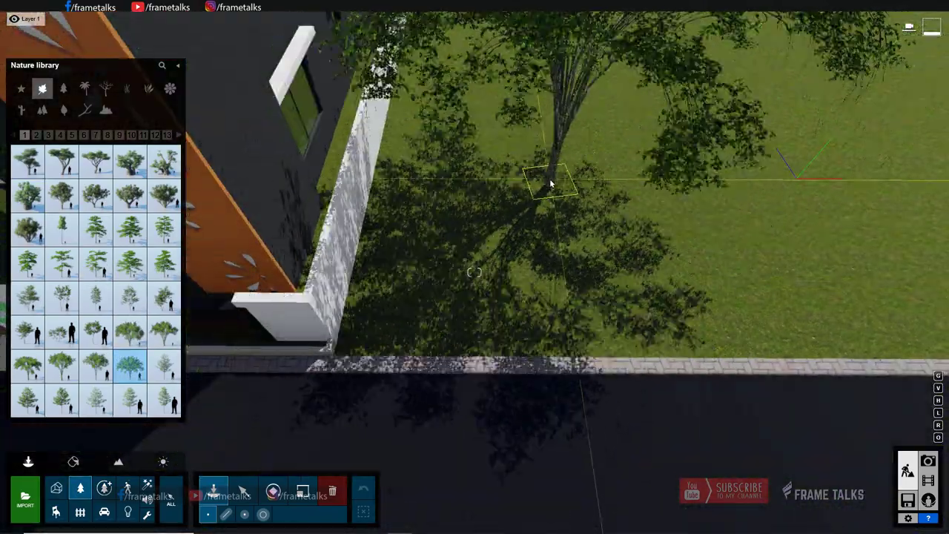
{"action": "left_click", "coordinate": [62, 227]}
{"action": "left_click", "coordinate": [321, 266]}
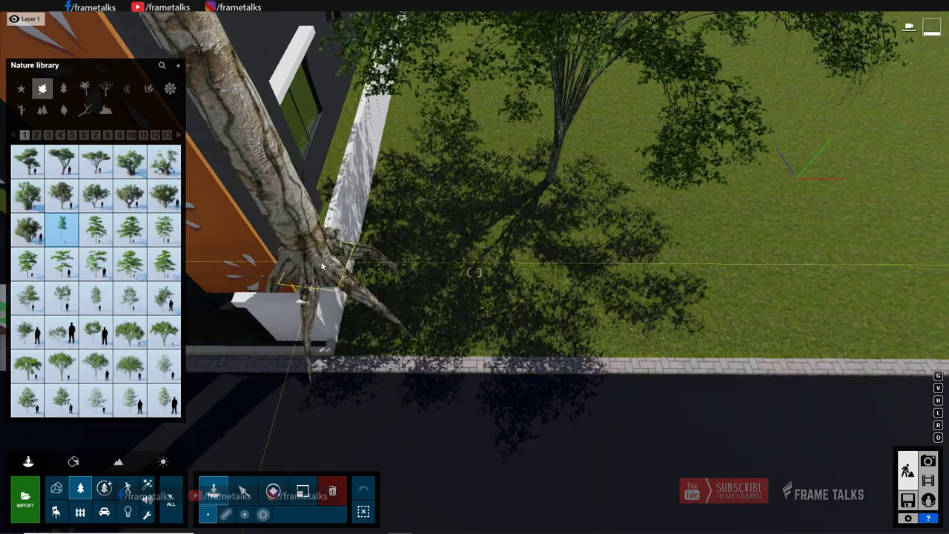
{"action": "right_click_drag", "start_coordinate": [321, 265], "coordinate": [369, 400]}
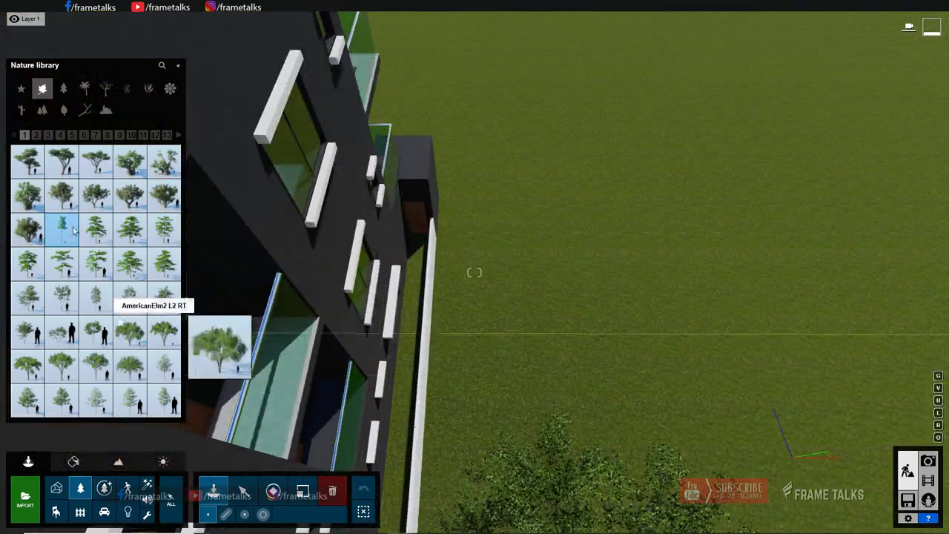
{"action": "left_click", "coordinate": [36, 135]}
{"action": "left_click", "coordinate": [164, 227]}
{"action": "left_click", "coordinate": [423, 352]}
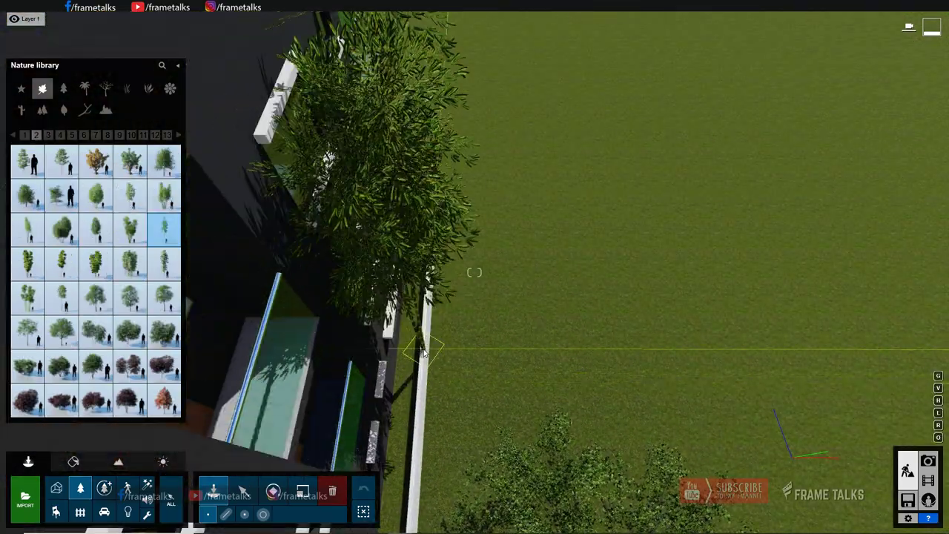
{"action": "right_click_drag", "start_coordinate": [424, 354], "coordinate": [466, 373]}
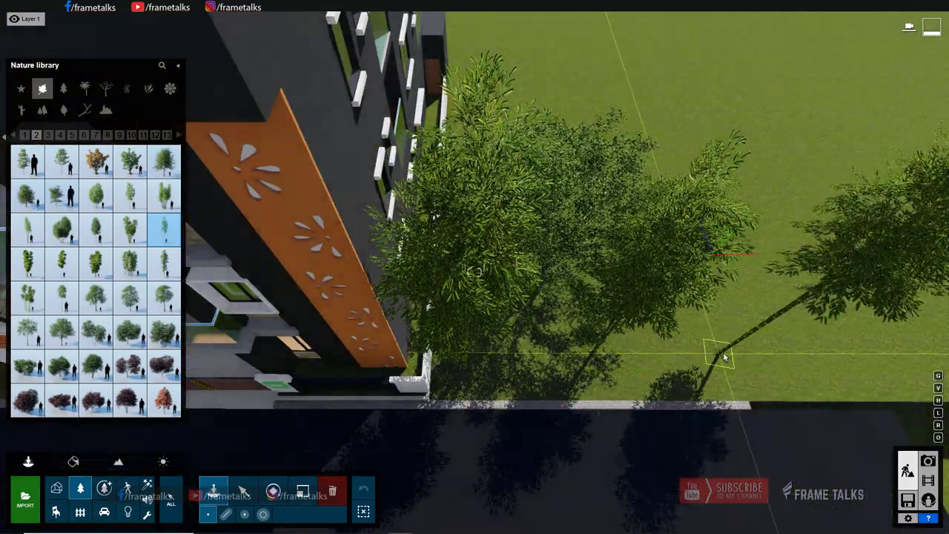
Reposition the bamboo clump on the lawn and show the Plants category.
{"action": "left_click", "coordinate": [244, 491]}
{"action": "left_click", "coordinate": [538, 245]}
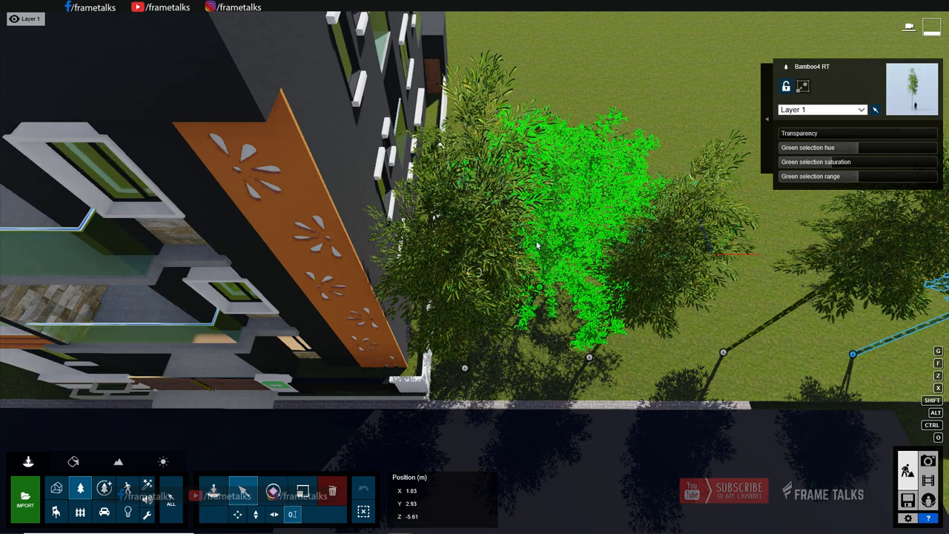
{"action": "left_click_drag", "start_coordinate": [538, 246], "coordinate": [472, 33]}
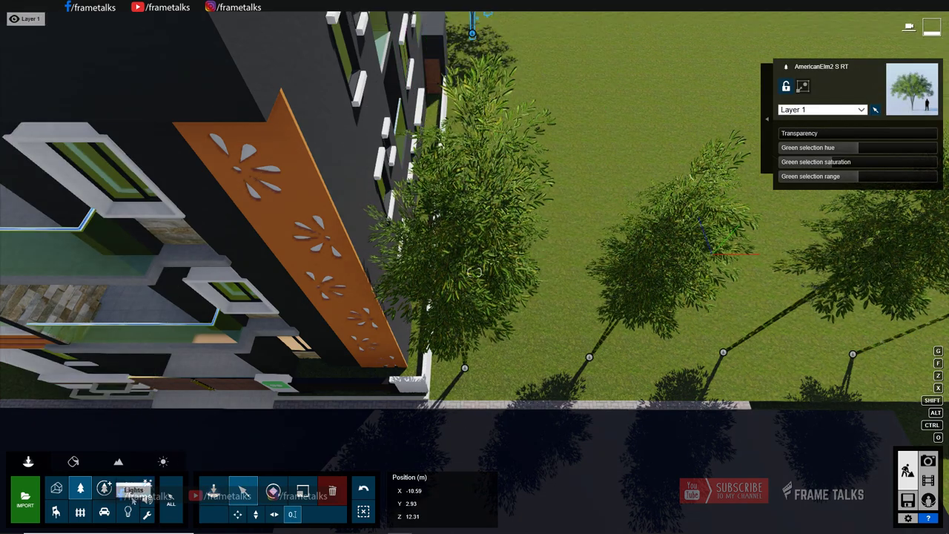
{"action": "left_click", "coordinate": [214, 490]}
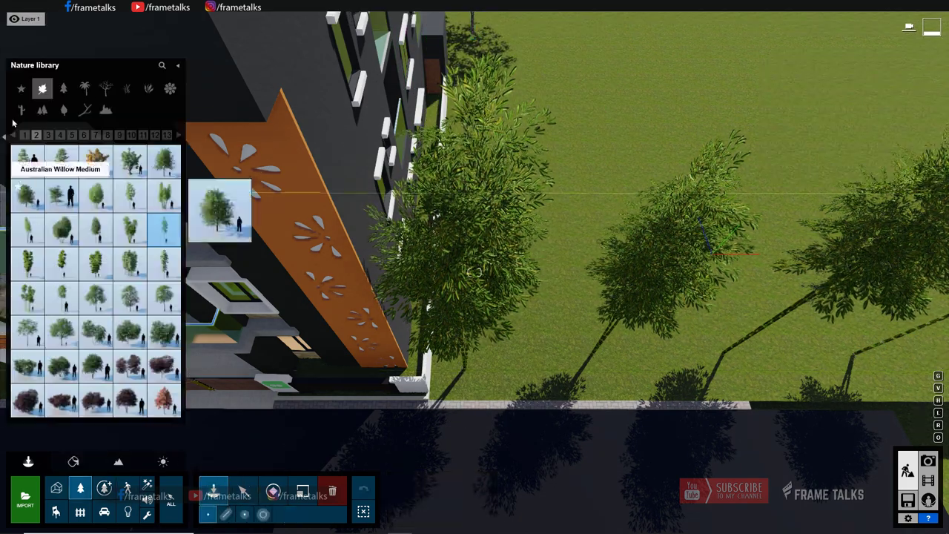
{"action": "left_click", "coordinate": [148, 88]}
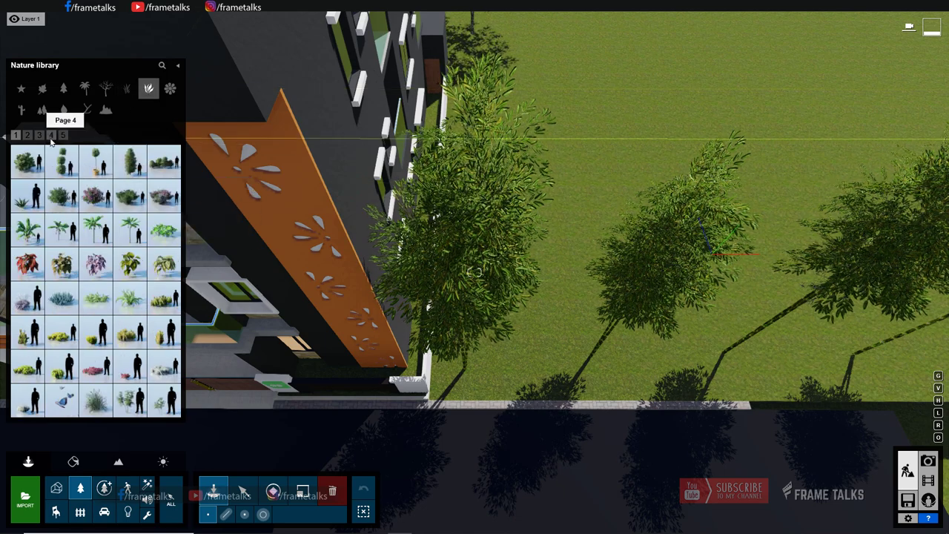
Place an IvyHedge1 RT hedge from Plants page 4 aligned with the wall.
{"action": "left_click", "coordinate": [63, 135]}
{"action": "left_click", "coordinate": [51, 135]}
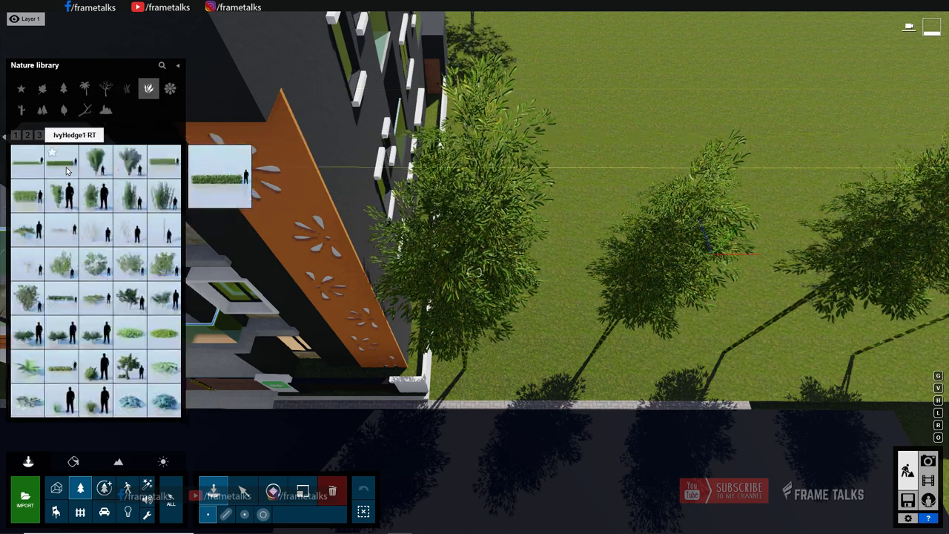
{"action": "left_click", "coordinate": [28, 161]}
{"action": "left_click", "coordinate": [62, 160]}
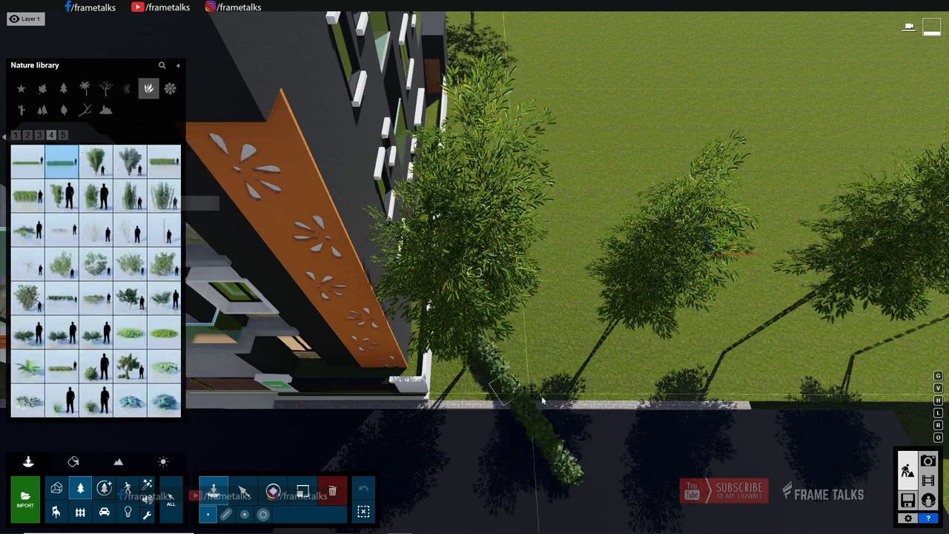
{"action": "left_click_drag", "start_coordinate": [564, 401], "coordinate": [546, 292]}
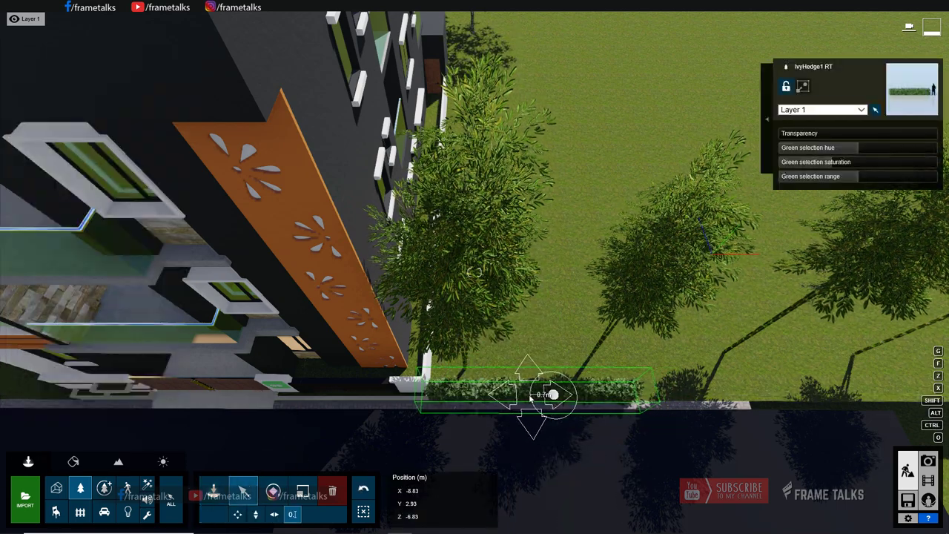
Copy the hedge along the street front, the first copy 5.66 m further along.
{"action": "left_click_drag", "start_coordinate": [547, 399], "coordinate": [732, 399], "text": "alt"}
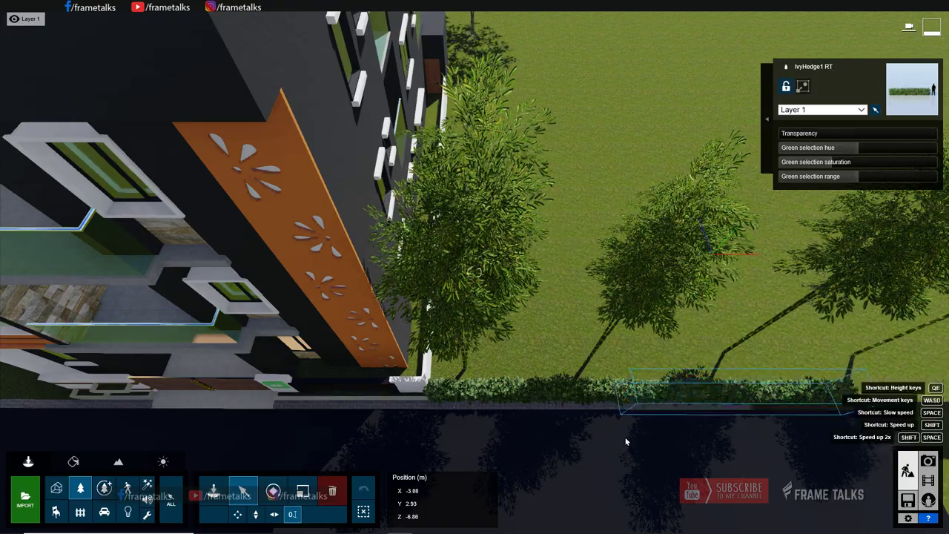
{"action": "right_click_drag", "start_coordinate": [625, 440], "coordinate": [334, 424]}
{"action": "scroll", "coordinate": [334, 424], "scroll_direction": "down", "scroll_amount": 10}
{"action": "scroll", "coordinate": [484, 341], "scroll_direction": "up", "scroll_amount": 10}
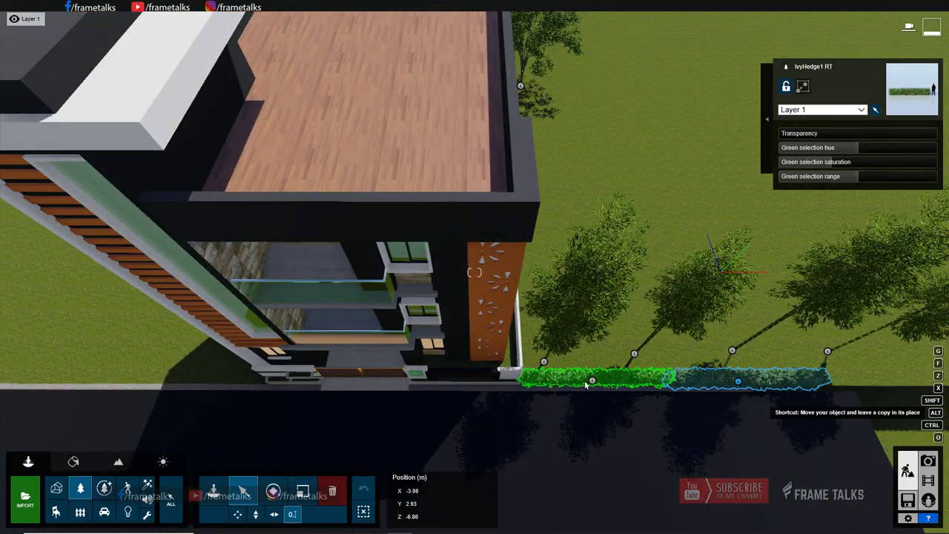
{"action": "mouse_move", "coordinate": [591, 380]}
{"action": "left_mouse_down"}
{"action": "mouse_move", "coordinate": [187, 378]}
{"action": "mouse_move", "coordinate": [363, 381]}
{"action": "left_mouse_up"}
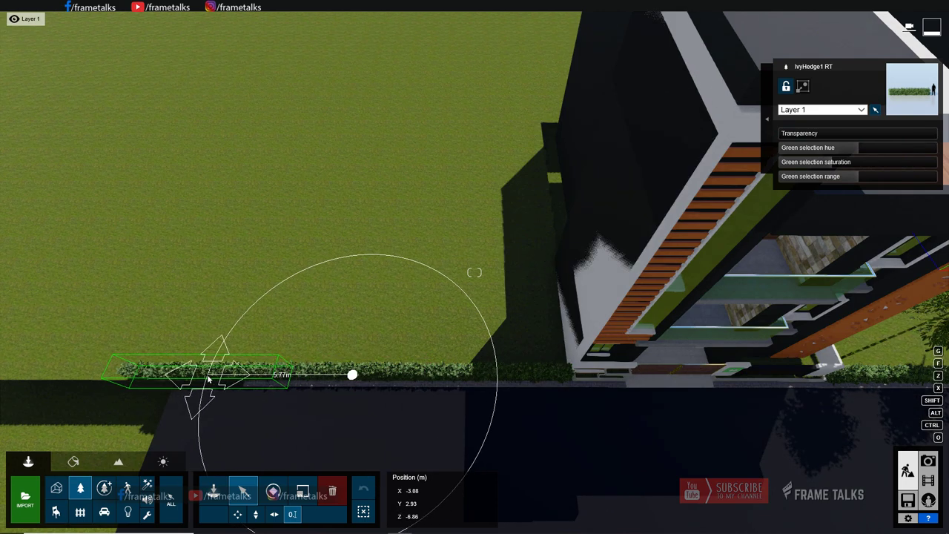
{"action": "right_click_drag", "start_coordinate": [208, 379], "coordinate": [390, 402]}
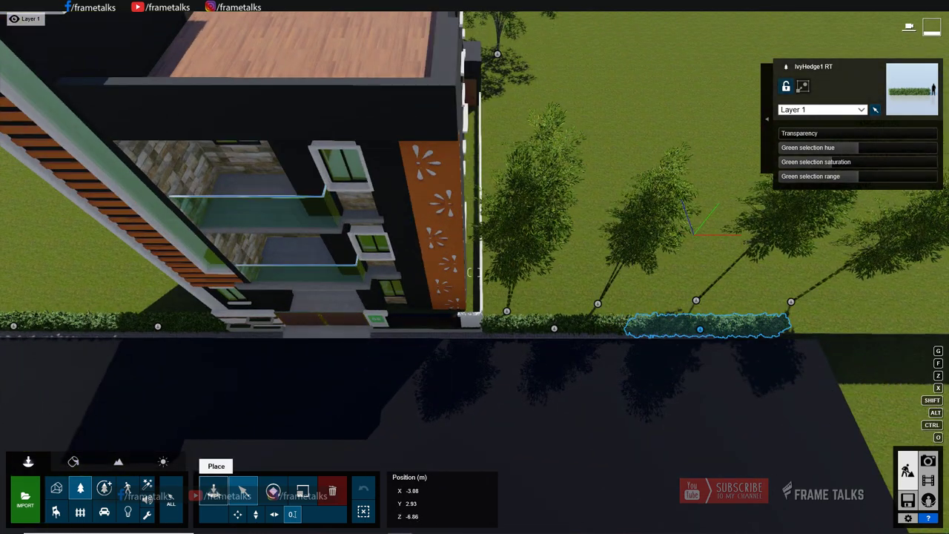
{"action": "left_click", "coordinate": [213, 491]}
{"action": "scroll", "coordinate": [472, 347], "scroll_direction": "up", "scroll_amount": 5}
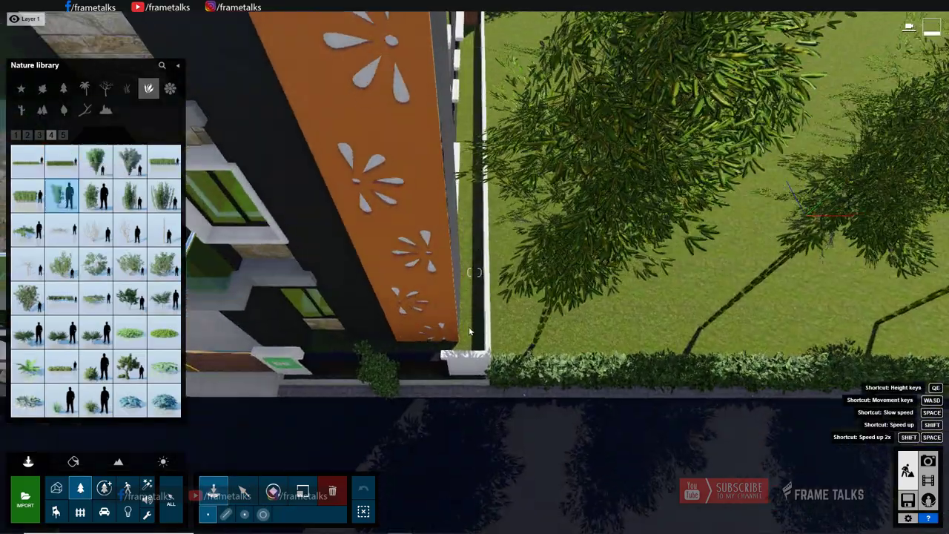
{"action": "right_click_drag", "start_coordinate": [472, 347], "coordinate": [490, 379]}
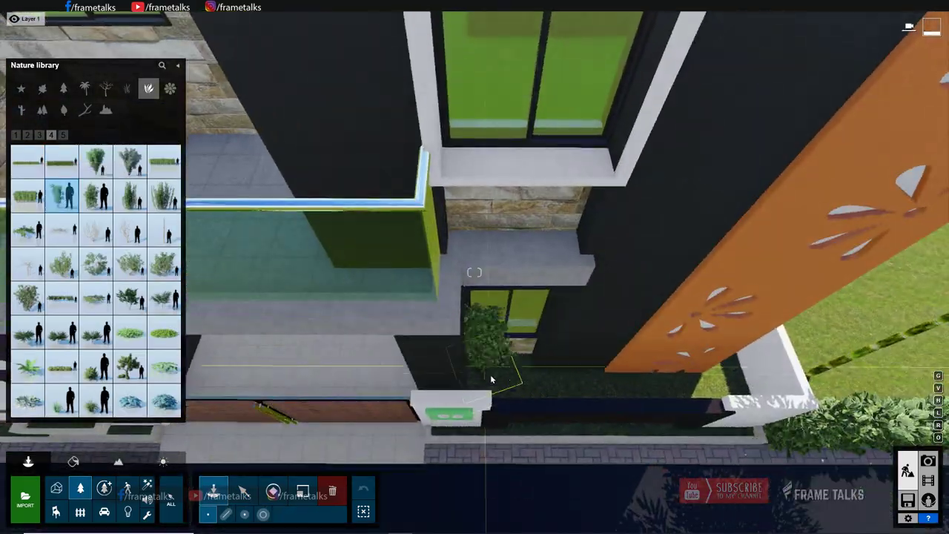
{"action": "mouse_move", "coordinate": [95, 161]}
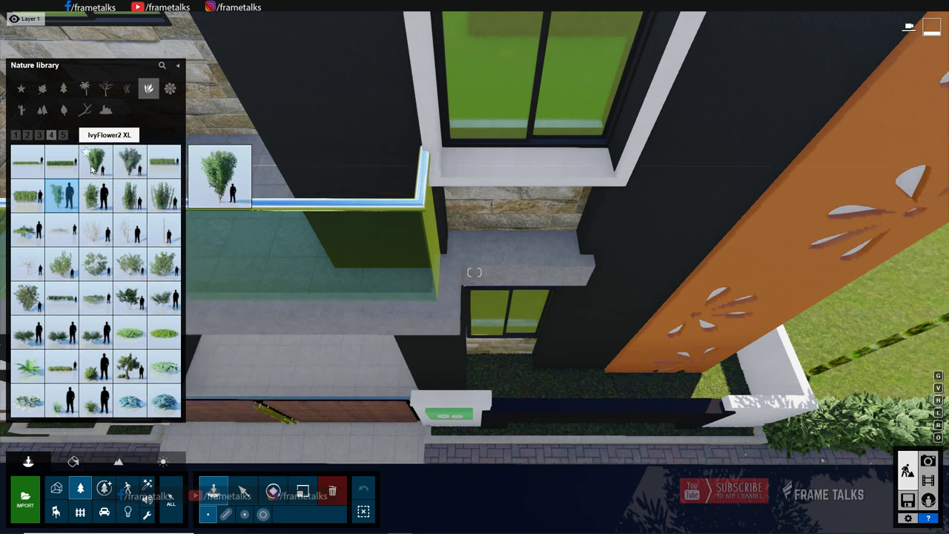
Place a KentiaPalm in the planter by the 05 sign and copy it twice rightward.
{"action": "left_click", "coordinate": [42, 136]}
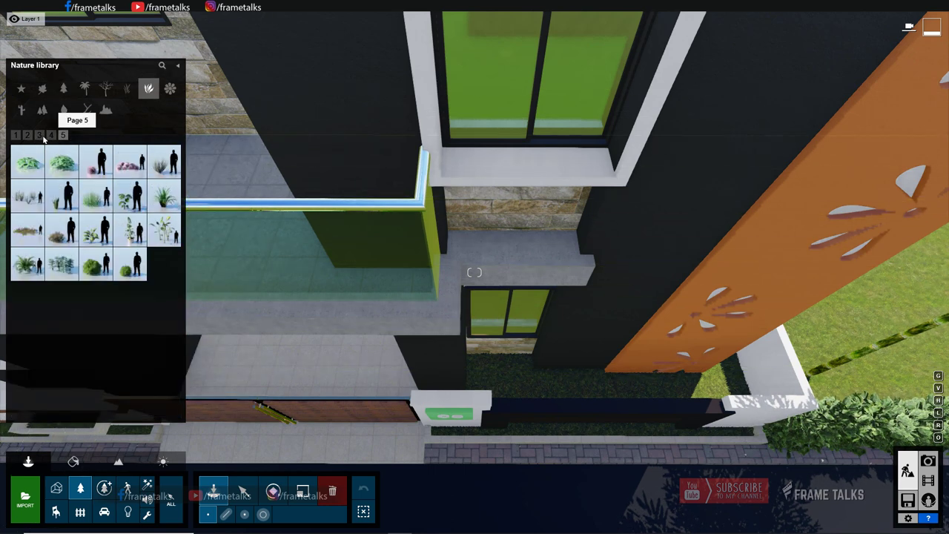
{"action": "left_click", "coordinate": [164, 365]}
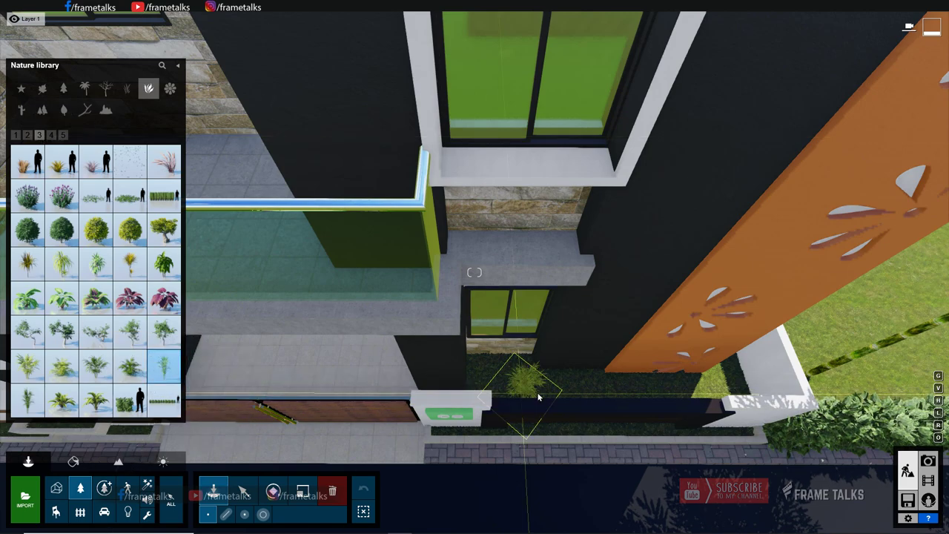
{"action": "scroll", "coordinate": [527, 437], "scroll_direction": "up", "scroll_amount": 5}
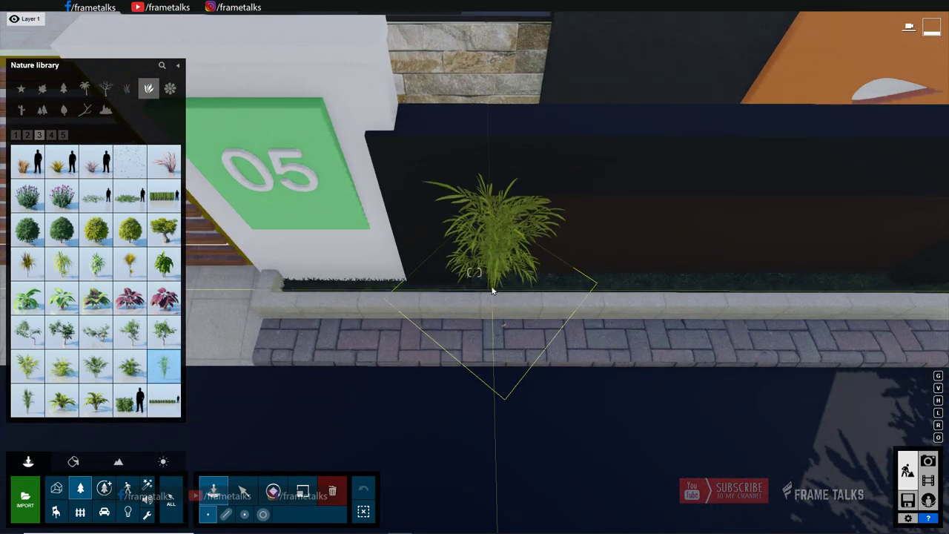
{"action": "left_click", "coordinate": [493, 291]}
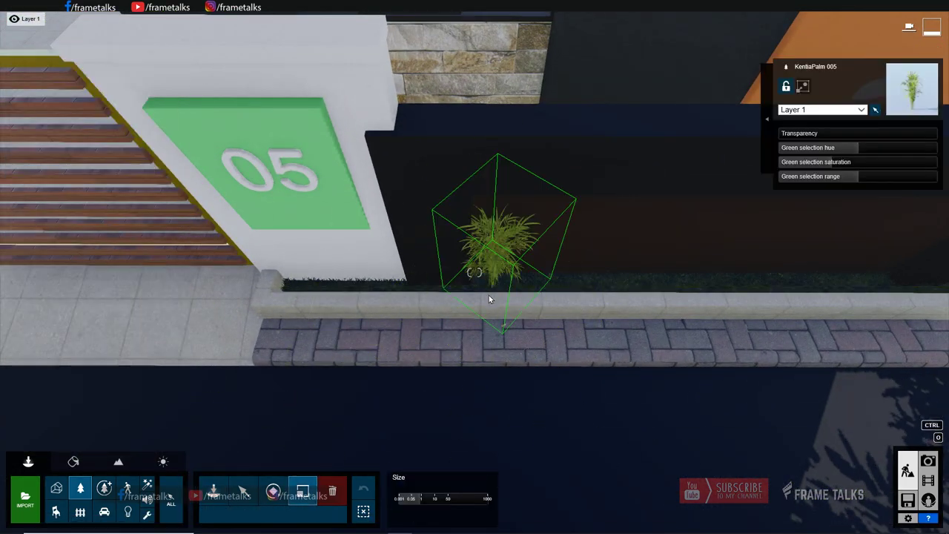
{"action": "left_click", "coordinate": [243, 490]}
{"action": "left_click", "coordinate": [482, 363]}
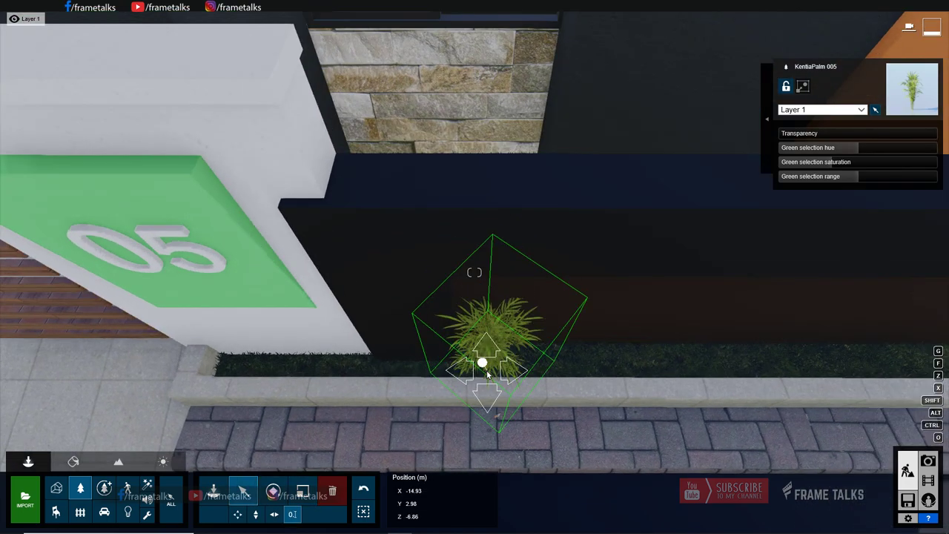
{"action": "left_click_drag", "start_coordinate": [503, 375], "coordinate": [555, 374], "text": "alt"}
{"action": "left_click_drag", "start_coordinate": [625, 376], "coordinate": [723, 376], "text": "alt"}
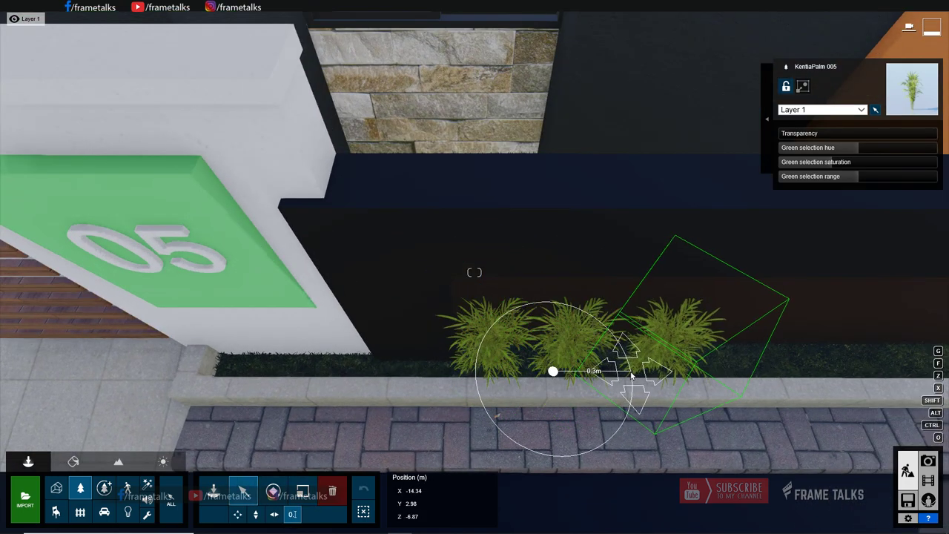
Spread more palm copies along the rest of the planter.
{"action": "left_click", "coordinate": [213, 491]}
{"action": "key", "text": "d"}
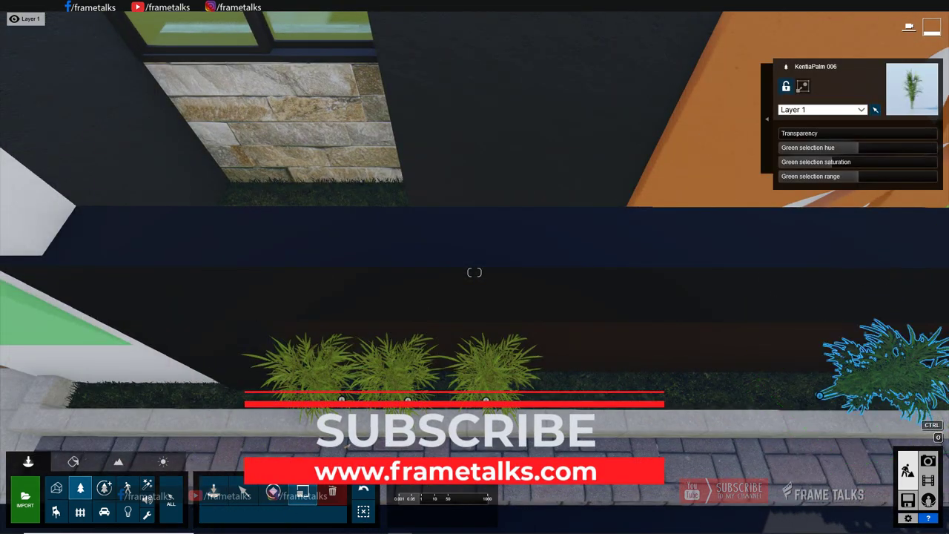
{"action": "key", "text": "d"}
{"action": "left_click", "coordinate": [395, 410]}
{"action": "left_click", "coordinate": [242, 496]}
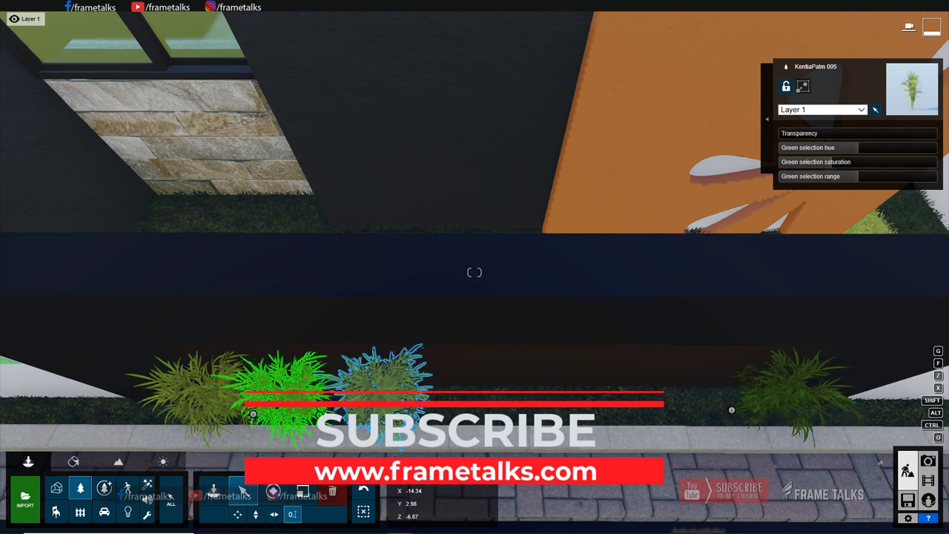
{"action": "mouse_move", "coordinate": [379, 404]}
{"action": "left_mouse_down"}
{"action": "mouse_move", "coordinate": [726, 421]}
{"action": "mouse_move", "coordinate": [475, 418]}
{"action": "left_mouse_up"}
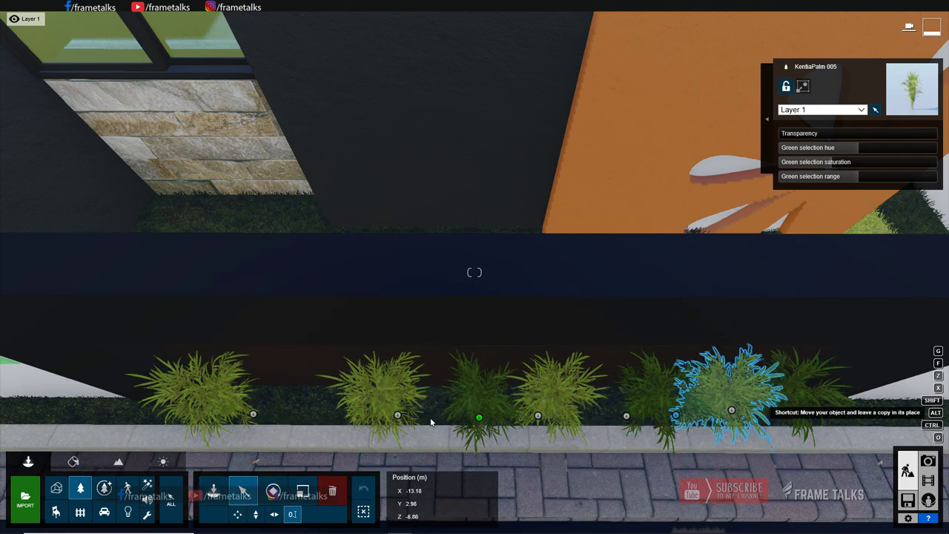
{"action": "left_click_drag", "start_coordinate": [745, 418], "coordinate": [315, 420], "text": "alt"}
{"action": "right_click_drag", "start_coordinate": [315, 421], "coordinate": [348, 416]}
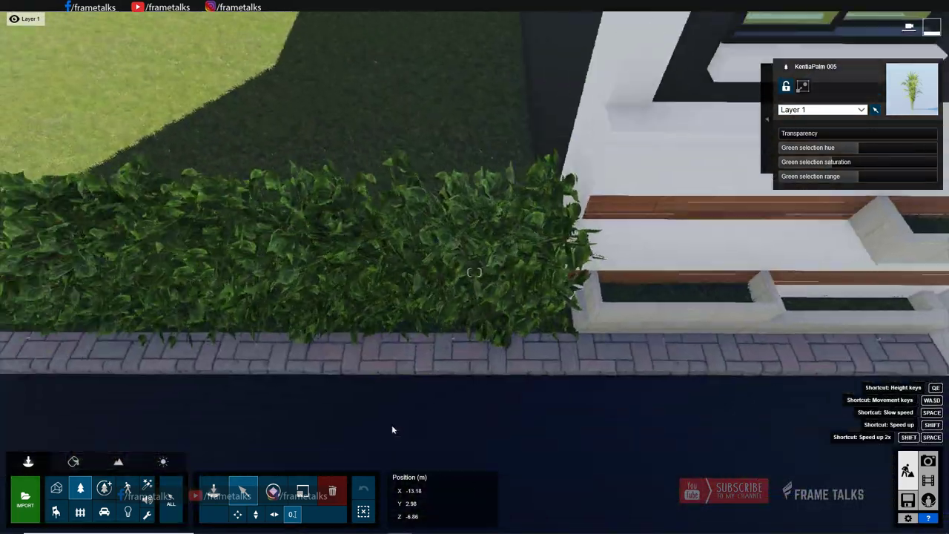
Move the IvyHedge1 RT hedge left so it extends past the gate.
{"action": "right_click_drag", "start_coordinate": [347, 416], "coordinate": [391, 426]}
{"action": "left_click_drag", "start_coordinate": [165, 339], "coordinate": [618, 439]}
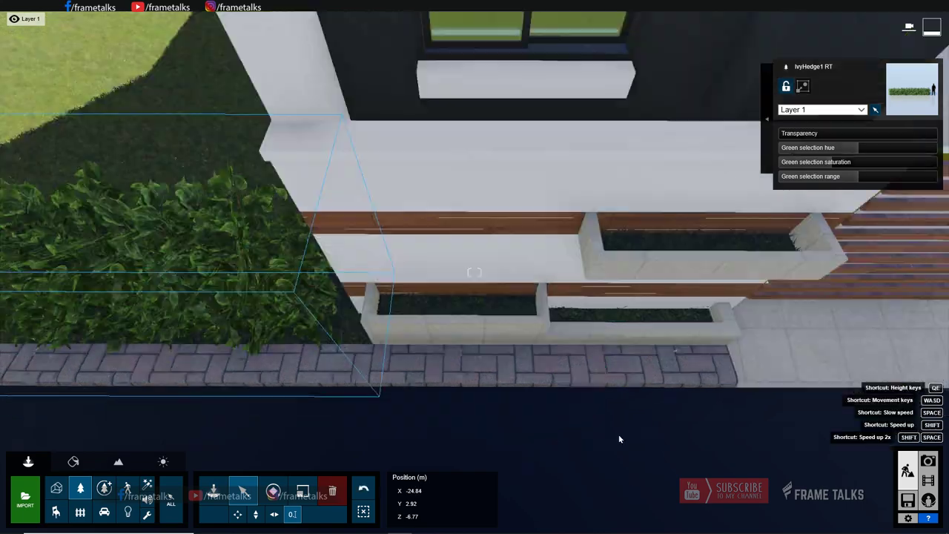
{"action": "right_click_drag", "start_coordinate": [618, 439], "coordinate": [574, 445]}
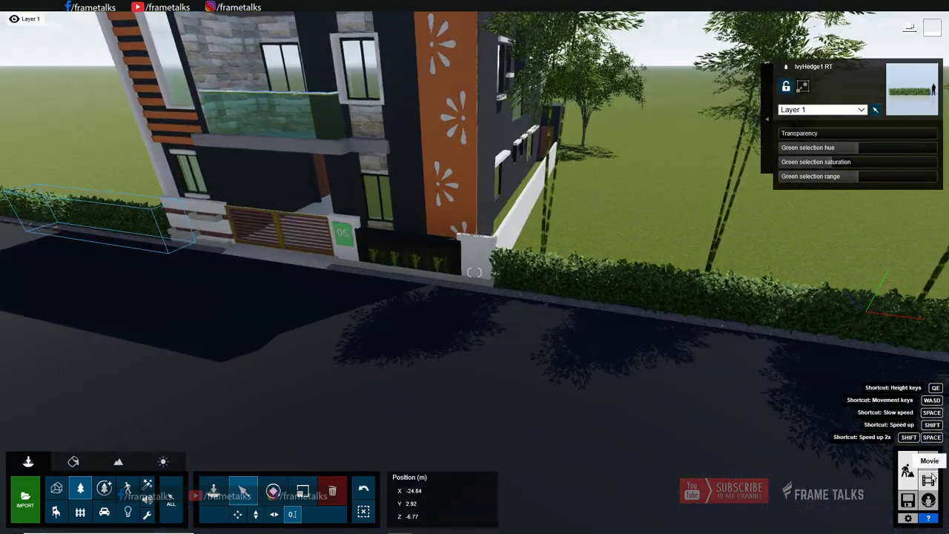
Give the photo a 2-Point Perspective effect and shift the camera sideways to reframe the building.
{"action": "left_click", "coordinate": [927, 461]}
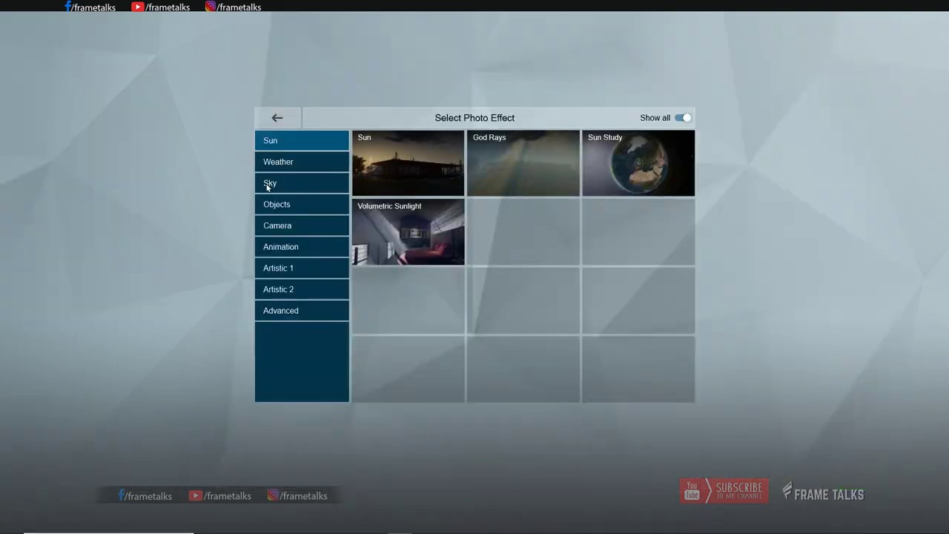
{"action": "left_click", "coordinate": [278, 204]}
{"action": "left_click", "coordinate": [277, 226]}
{"action": "left_click", "coordinate": [426, 230]}
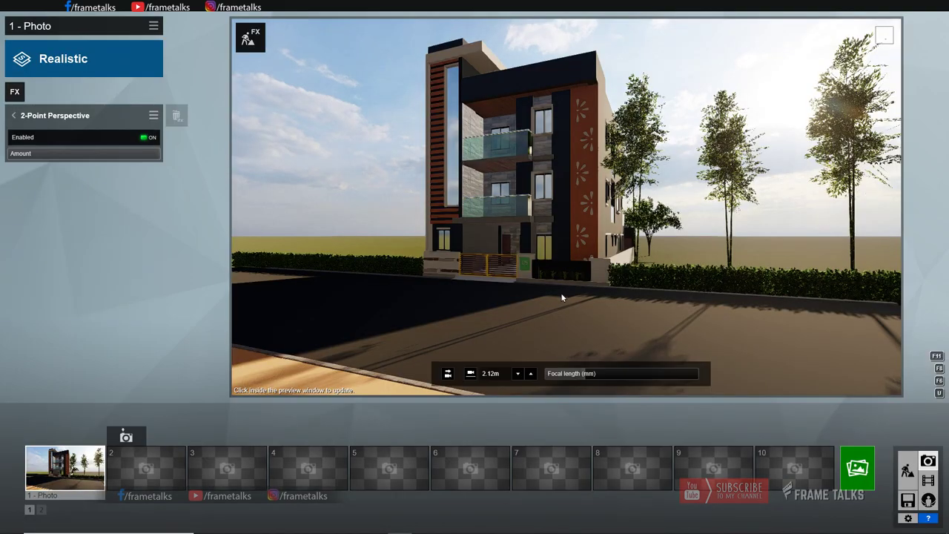
{"action": "scroll", "coordinate": [563, 297], "scroll_direction": "up", "scroll_amount": 5}
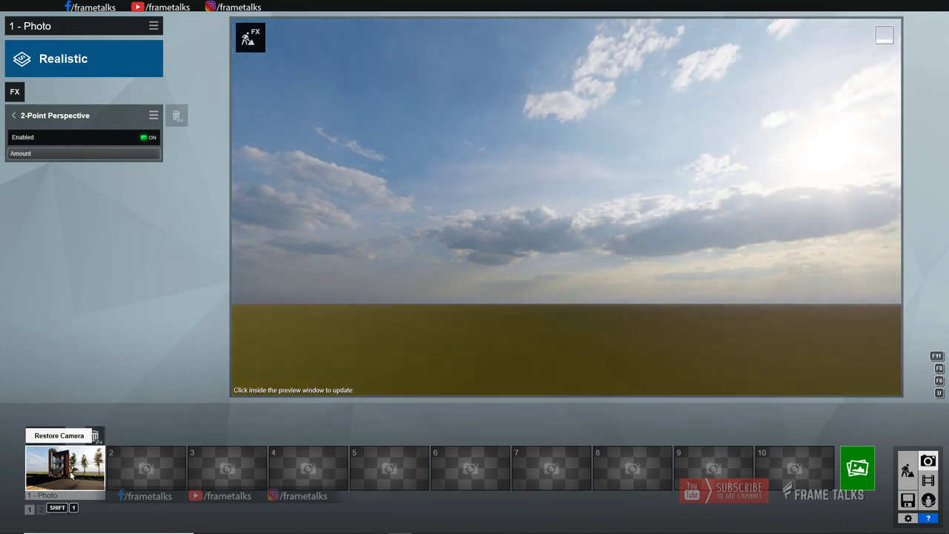
{"action": "left_click", "coordinate": [65, 467]}
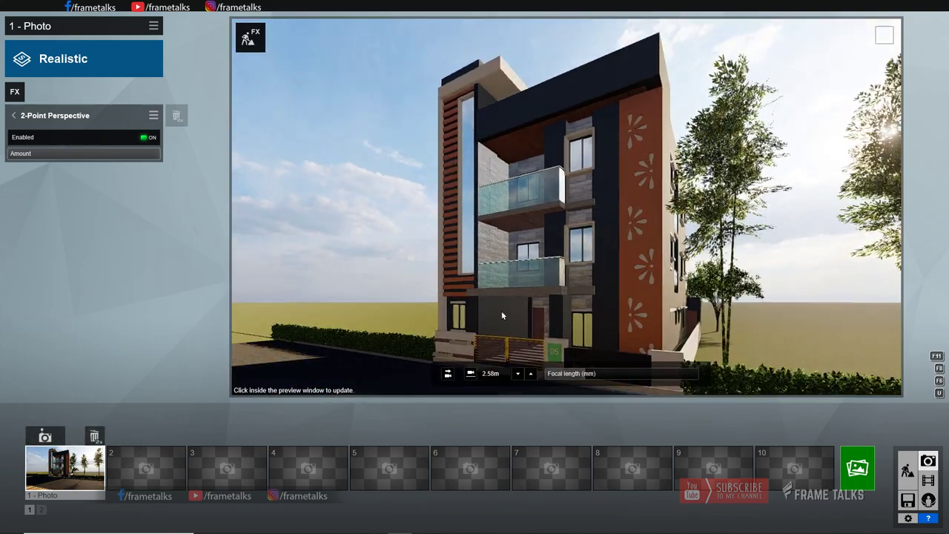
{"action": "key", "text": "d"}
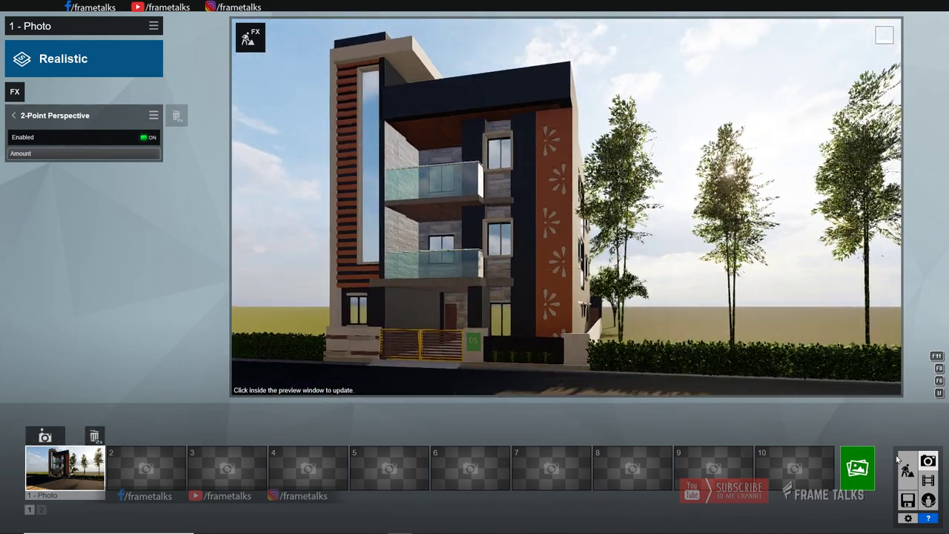
Add a Real Skies effect, rotated to show blue sky with clouds.
{"action": "left_click", "coordinate": [20, 92]}
{"action": "left_click", "coordinate": [286, 187]}
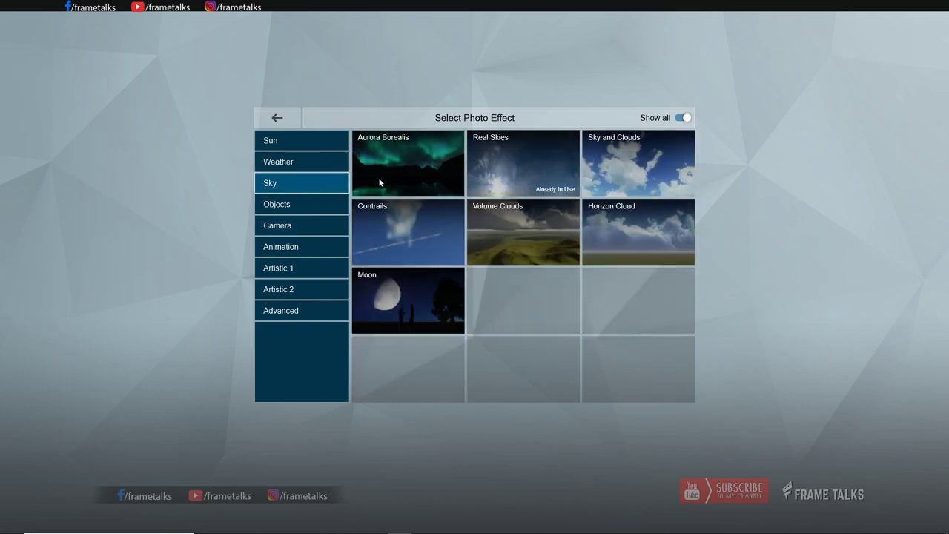
{"action": "left_click", "coordinate": [519, 163]}
{"action": "left_click_drag", "start_coordinate": [92, 175], "coordinate": [157, 183]}
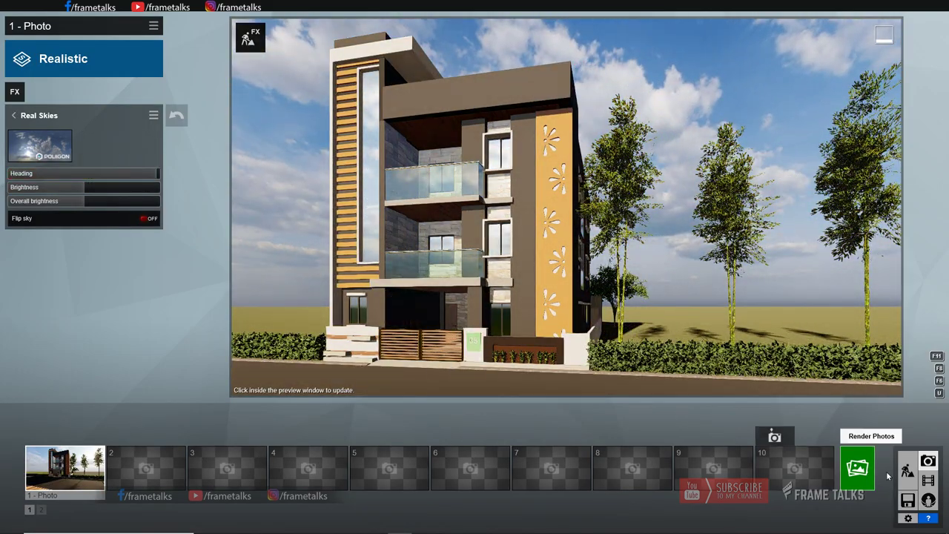
Store the reframed street-level view as photo 1's camera, then go back to Build mode.
{"action": "left_click", "coordinate": [63, 469]}
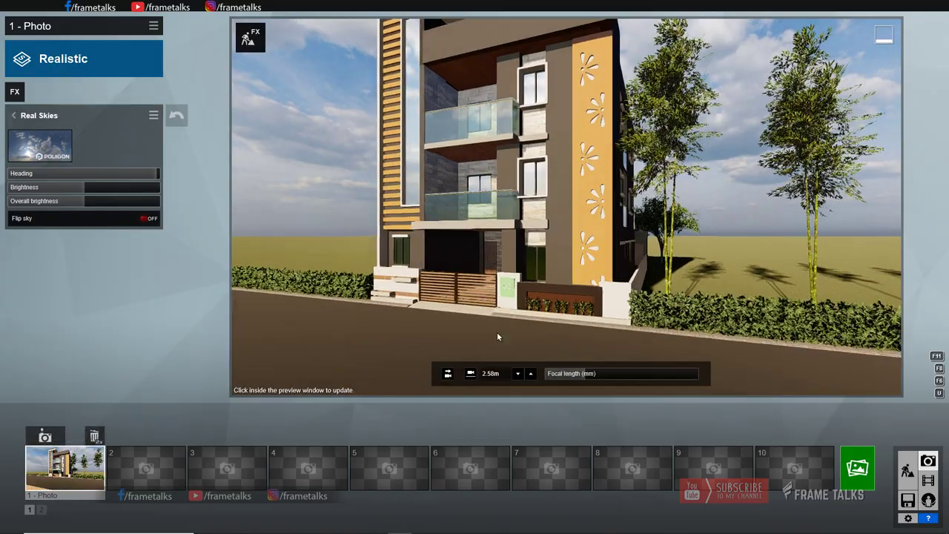
{"action": "scroll", "coordinate": [509, 289], "scroll_direction": "up", "scroll_amount": 3}
{"action": "scroll", "coordinate": [523, 335], "scroll_direction": "down", "scroll_amount": 3}
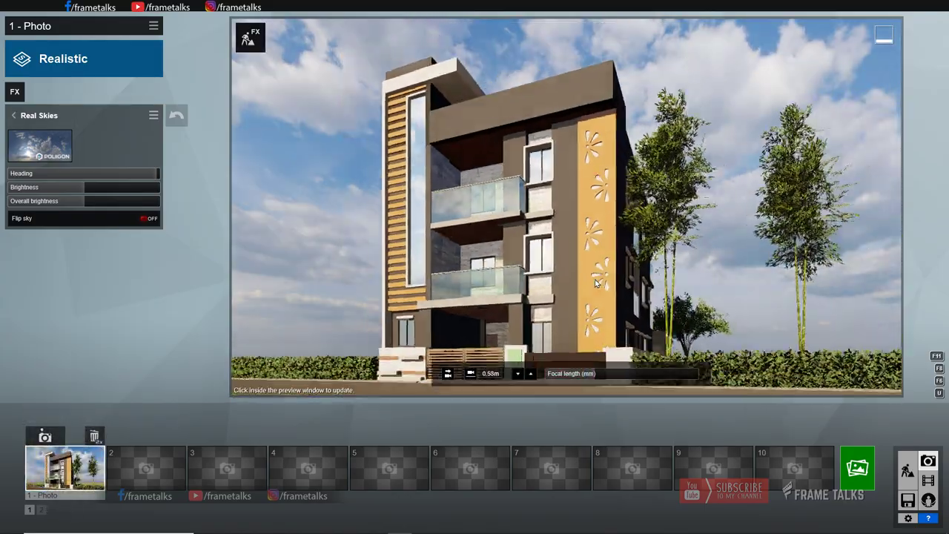
{"action": "scroll", "coordinate": [595, 284], "scroll_direction": "up", "scroll_amount": 5}
{"action": "scroll", "coordinate": [594, 284], "scroll_direction": "down", "scroll_amount": 5}
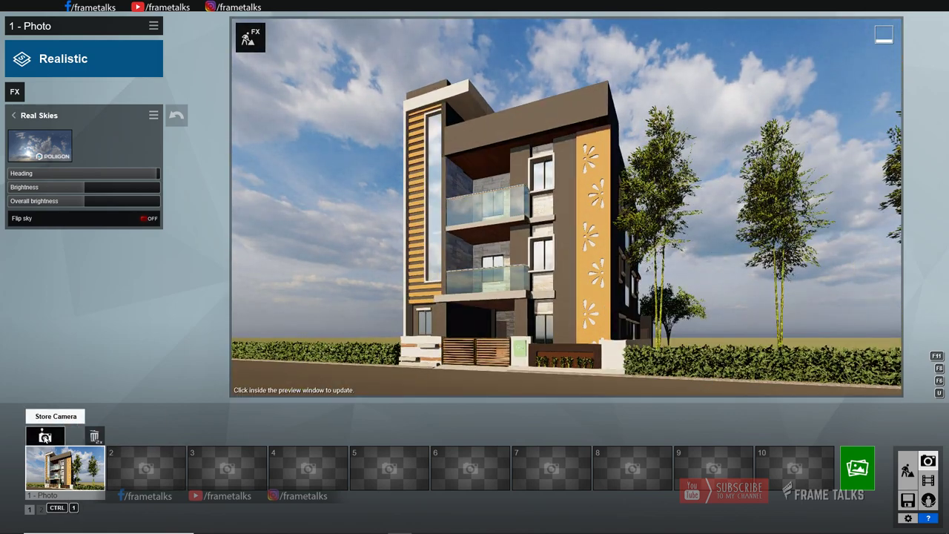
{"action": "left_click", "coordinate": [44, 436]}
{"action": "left_click", "coordinate": [857, 468]}
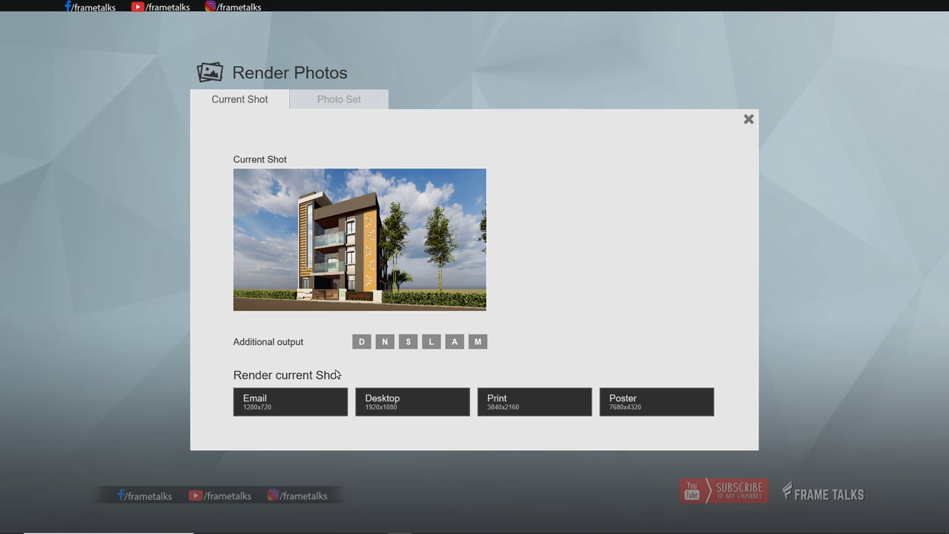
{"action": "left_click", "coordinate": [748, 119]}
{"action": "left_click", "coordinate": [907, 470]}
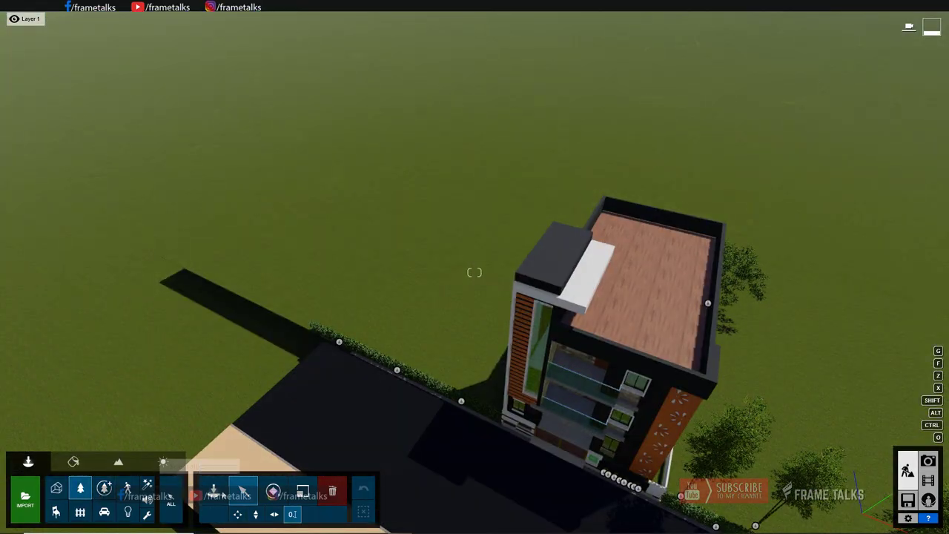
Paint a large broadleaf tree onto the lawn beside the building.
{"action": "left_click", "coordinate": [215, 492]}
{"action": "left_click", "coordinate": [262, 514]}
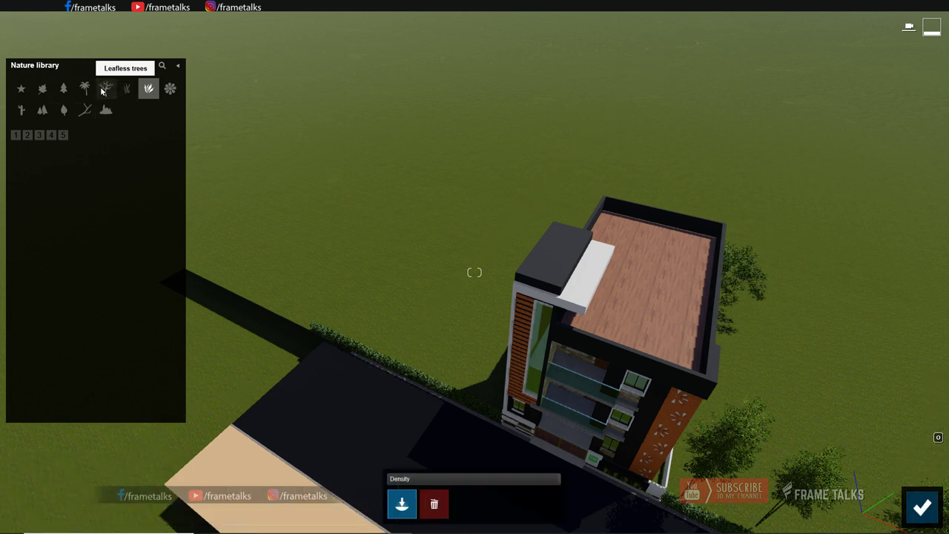
{"action": "left_click", "coordinate": [42, 88]}
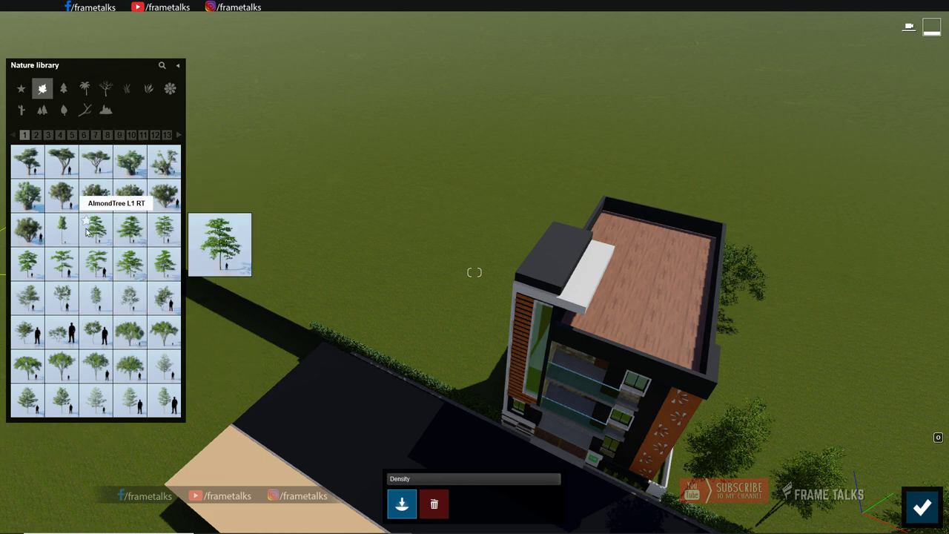
{"action": "left_click", "coordinate": [419, 263]}
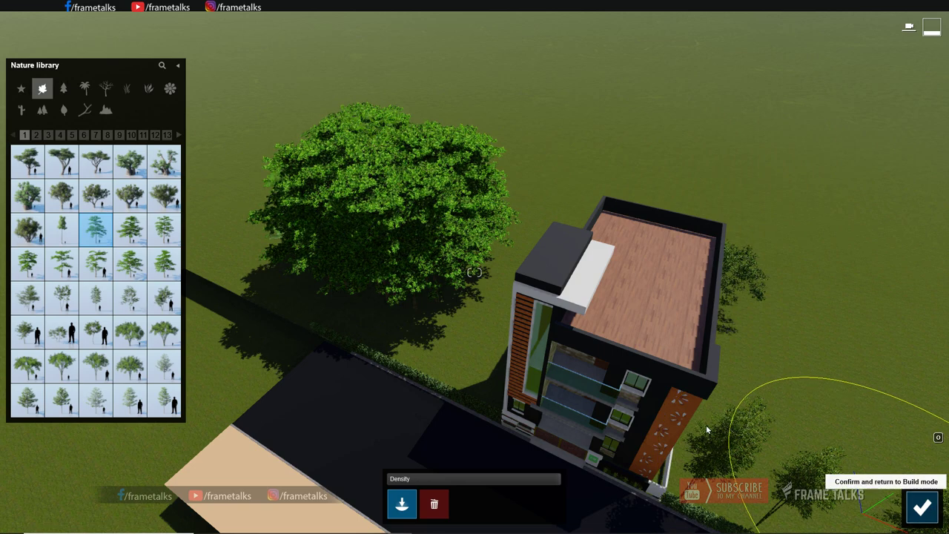
{"action": "key", "text": "ctrl"}
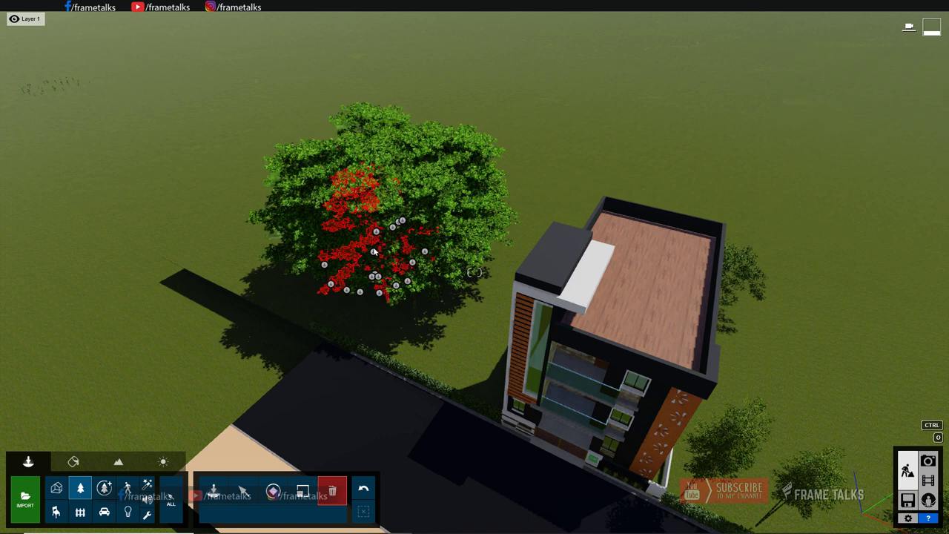
Move the small AlmondTree L1 RT behind the big tree, close to the building.
{"action": "left_click", "coordinate": [358, 291]}
{"action": "left_click", "coordinate": [338, 291]}
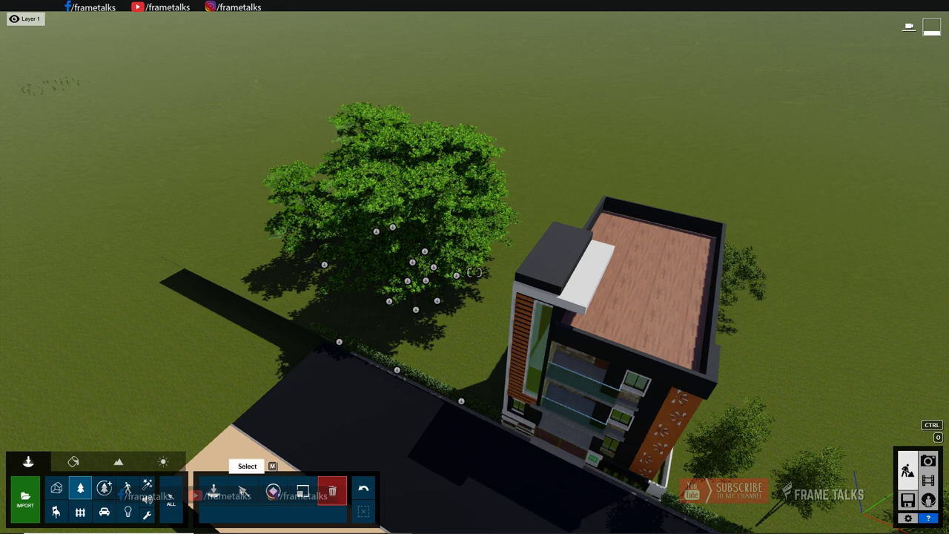
{"action": "left_click_drag", "start_coordinate": [413, 306], "coordinate": [436, 343]}
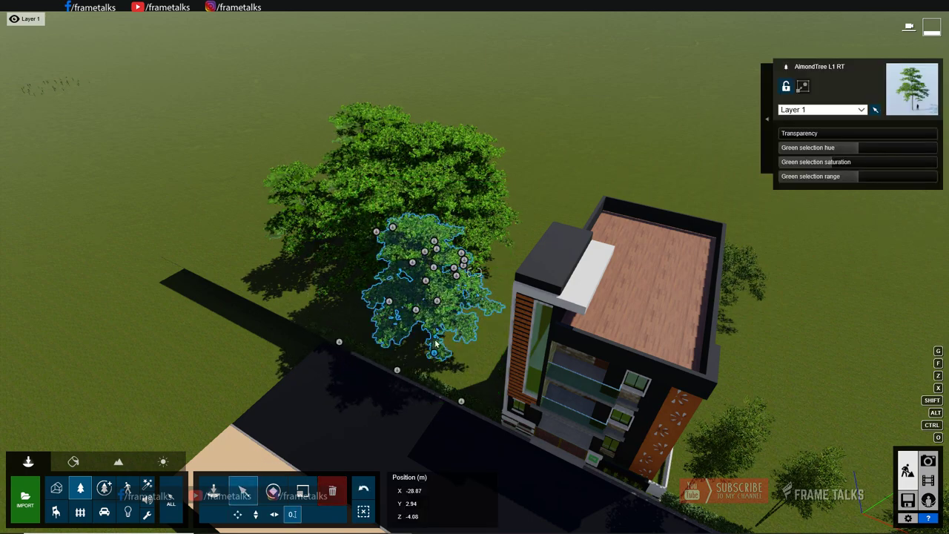
{"action": "left_click_drag", "start_coordinate": [454, 280], "coordinate": [541, 226]}
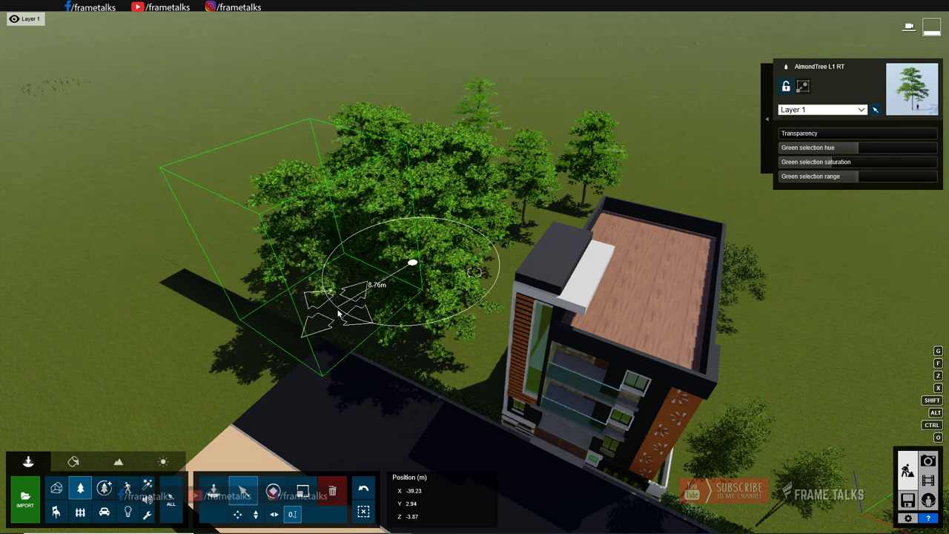
{"action": "mouse_move", "coordinate": [459, 302]}
{"action": "left_mouse_down"}
{"action": "mouse_move", "coordinate": [446, 273]}
{"action": "mouse_move", "coordinate": [507, 198]}
{"action": "left_mouse_up"}
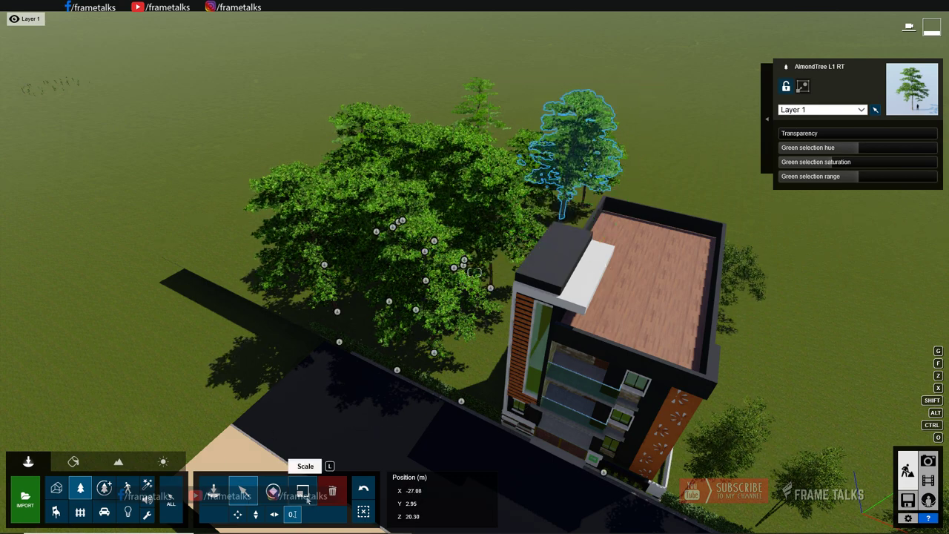
{"action": "left_click", "coordinate": [214, 495]}
{"action": "mouse_move", "coordinate": [211, 326]}
{"action": "right_mouse_down"}
{"action": "mouse_move", "coordinate": [596, 278]}
{"action": "mouse_move", "coordinate": [556, 239]}
{"action": "right_mouse_up"}
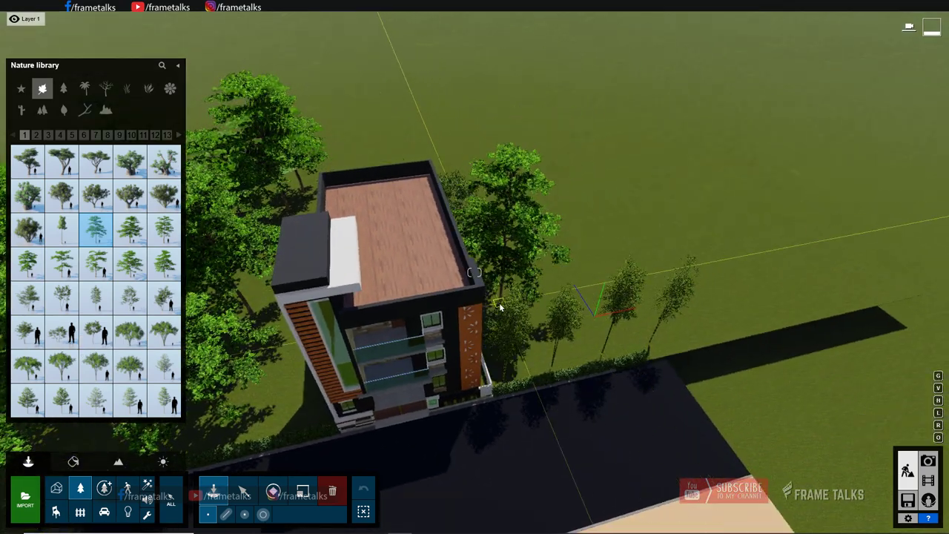
Place clusters of AlmondTree L2 RT beside and behind the building.
{"action": "left_click", "coordinate": [499, 306]}
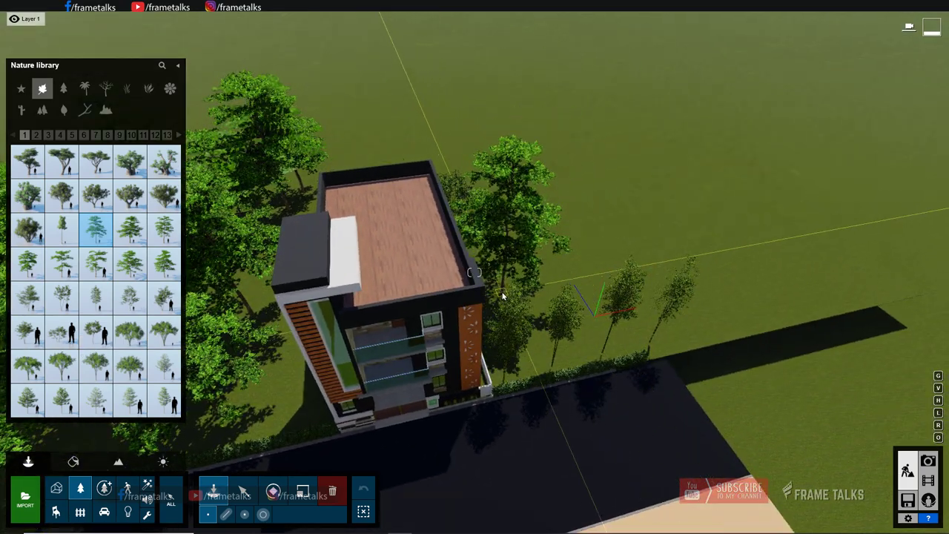
{"action": "left_click", "coordinate": [139, 234]}
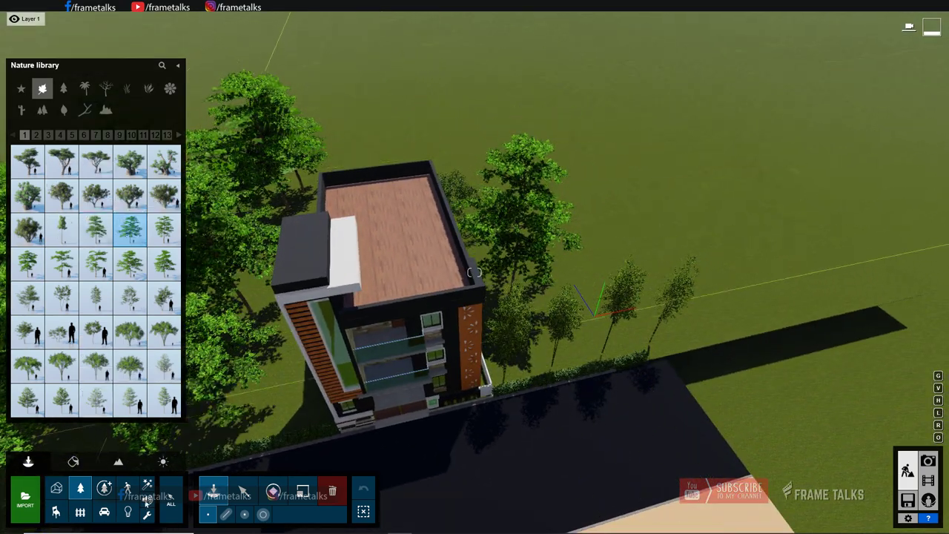
{"action": "left_click", "coordinate": [254, 518]}
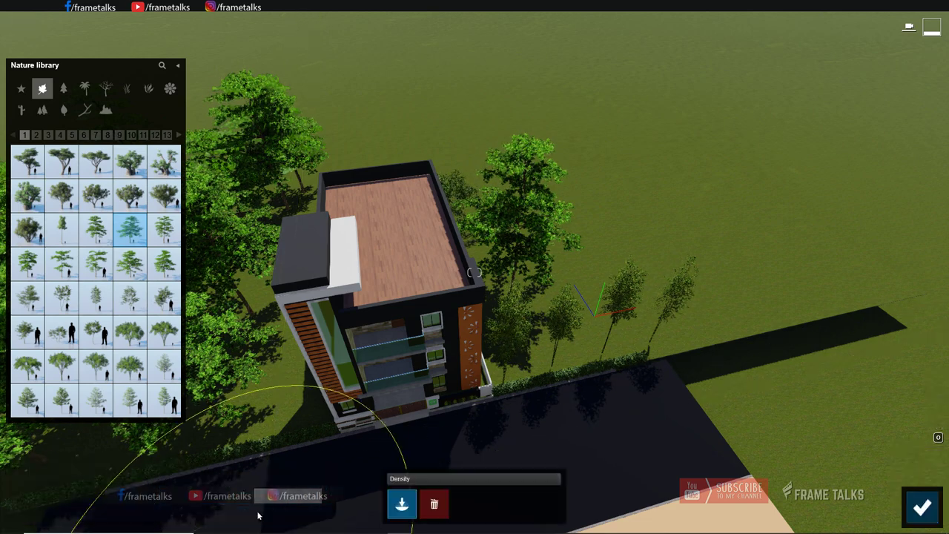
{"action": "left_click", "coordinate": [562, 239]}
{"action": "left_click", "coordinate": [450, 185]}
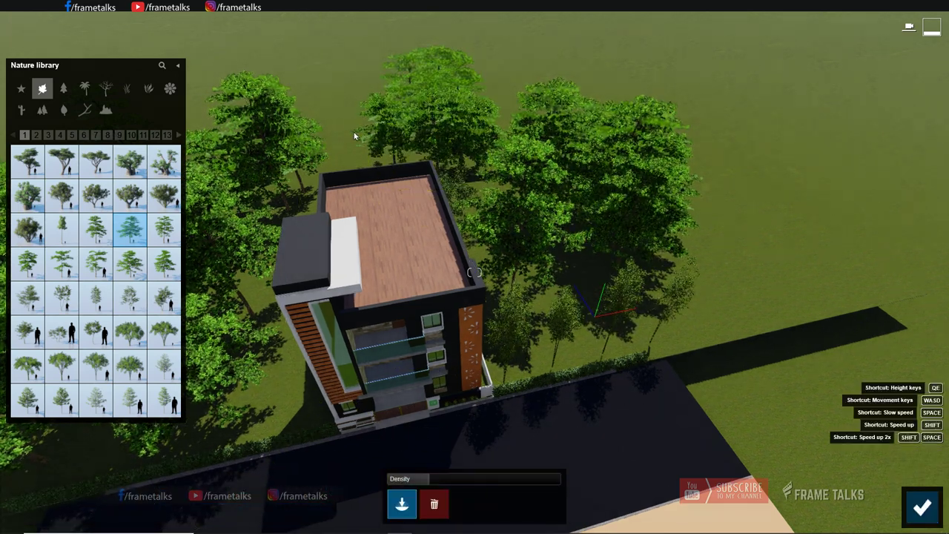
Paint many more trees across the lawn beyond the road.
{"action": "scroll", "coordinate": [479, 206], "scroll_direction": "down", "scroll_amount": 2}
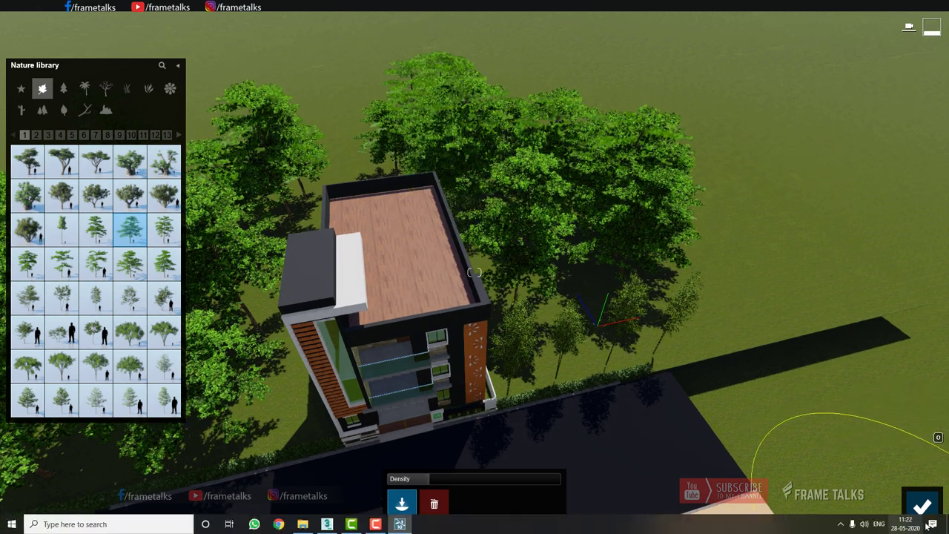
{"action": "scroll", "coordinate": [573, 336], "scroll_direction": "down", "scroll_amount": 3}
{"action": "middle_click_drag", "start_coordinate": [574, 341], "coordinate": [540, 257]}
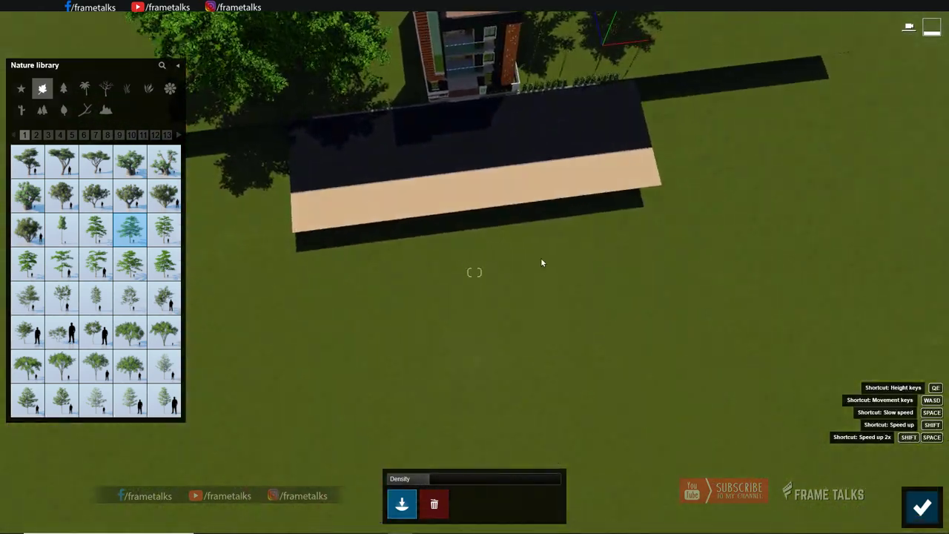
{"action": "mouse_move", "coordinate": [62, 229]}
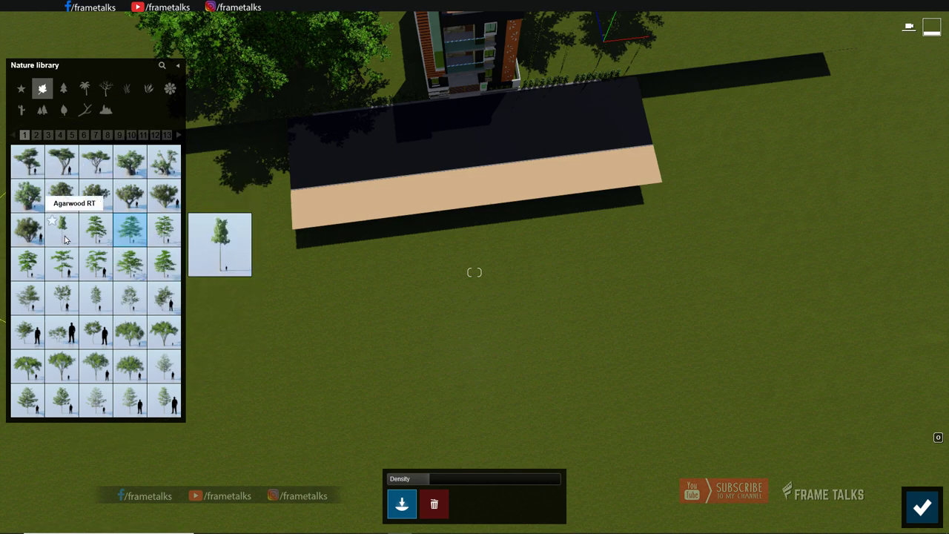
{"action": "mouse_move", "coordinate": [456, 420]}
{"action": "left_mouse_down"}
{"action": "mouse_move", "coordinate": [619, 360]}
{"action": "mouse_move", "coordinate": [568, 260]}
{"action": "mouse_move", "coordinate": [324, 268]}
{"action": "mouse_move", "coordinate": [425, 250]}
{"action": "mouse_move", "coordinate": [434, 282]}
{"action": "mouse_move", "coordinate": [492, 275]}
{"action": "mouse_move", "coordinate": [573, 373]}
{"action": "left_mouse_up"}
Confirm the tree placement and bring up Render Photos for the tree-framed shot.
{"action": "left_click", "coordinate": [919, 509]}
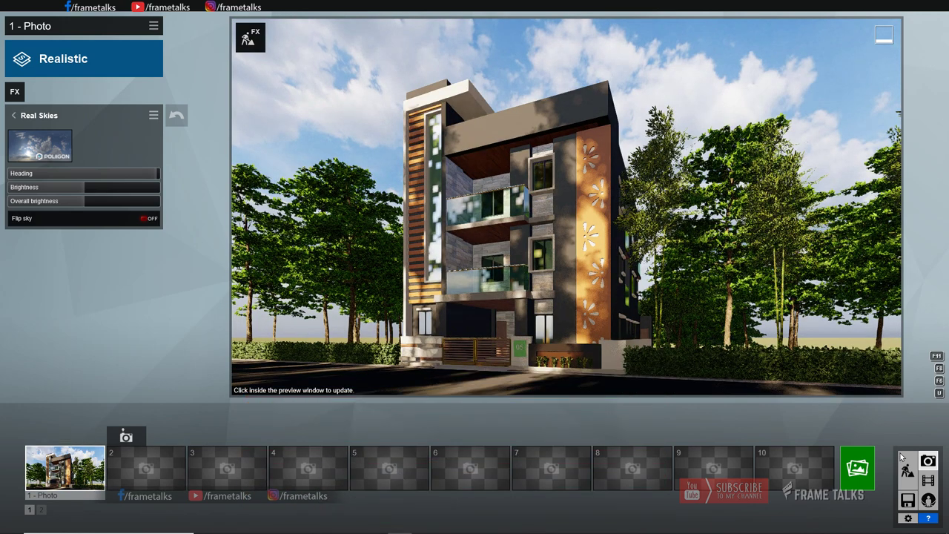
{"action": "left_click", "coordinate": [847, 472]}
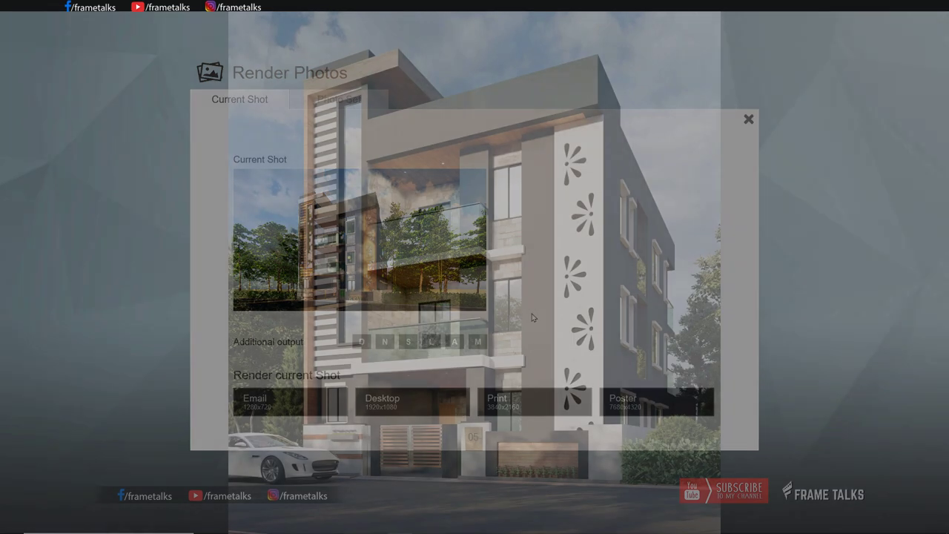